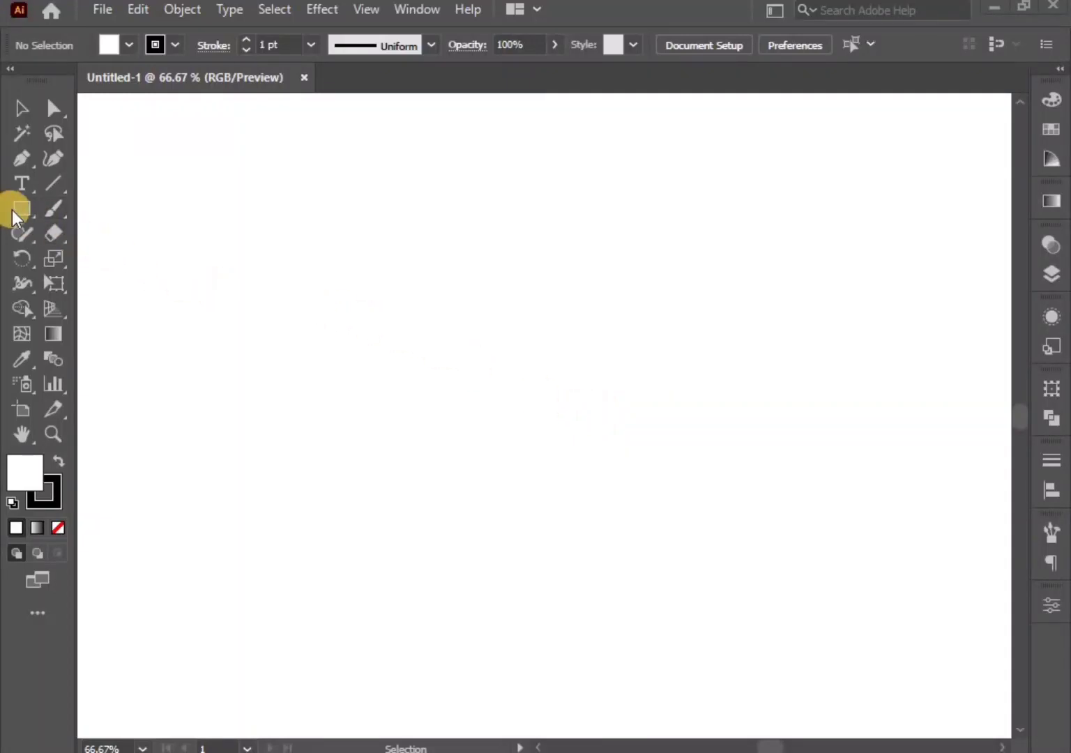
Draw a large circle near the artboard centre with the Ellipse tool.
click(15, 215)
click(63, 254)
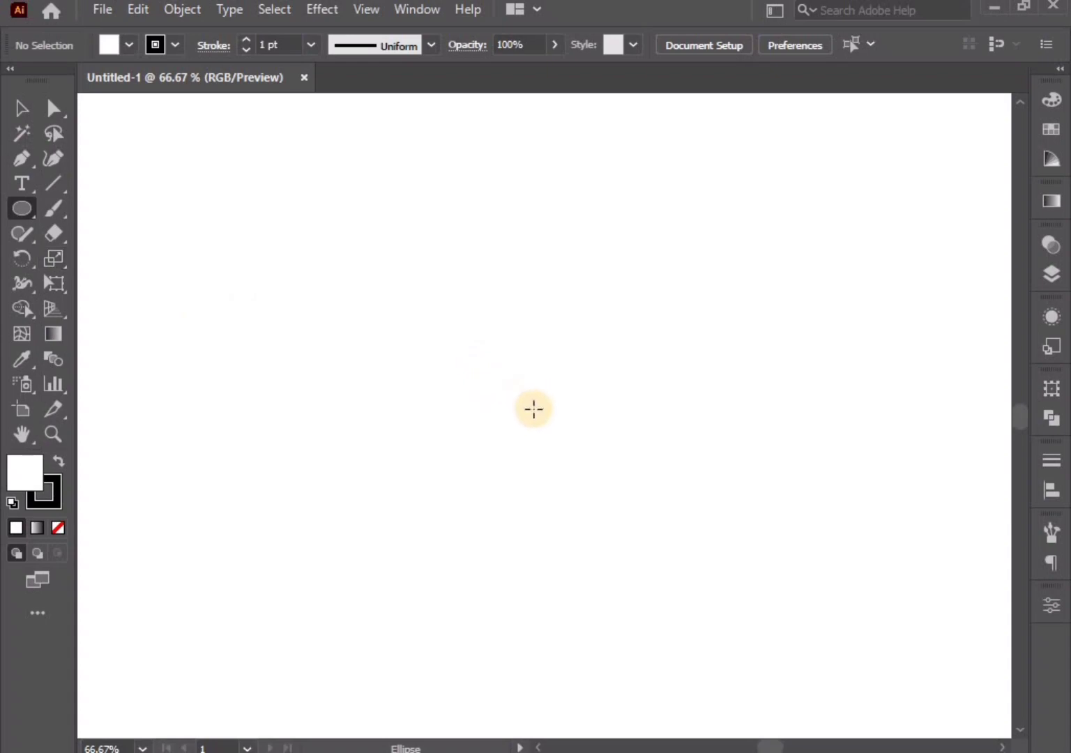
drag(533, 410, 668, 465)
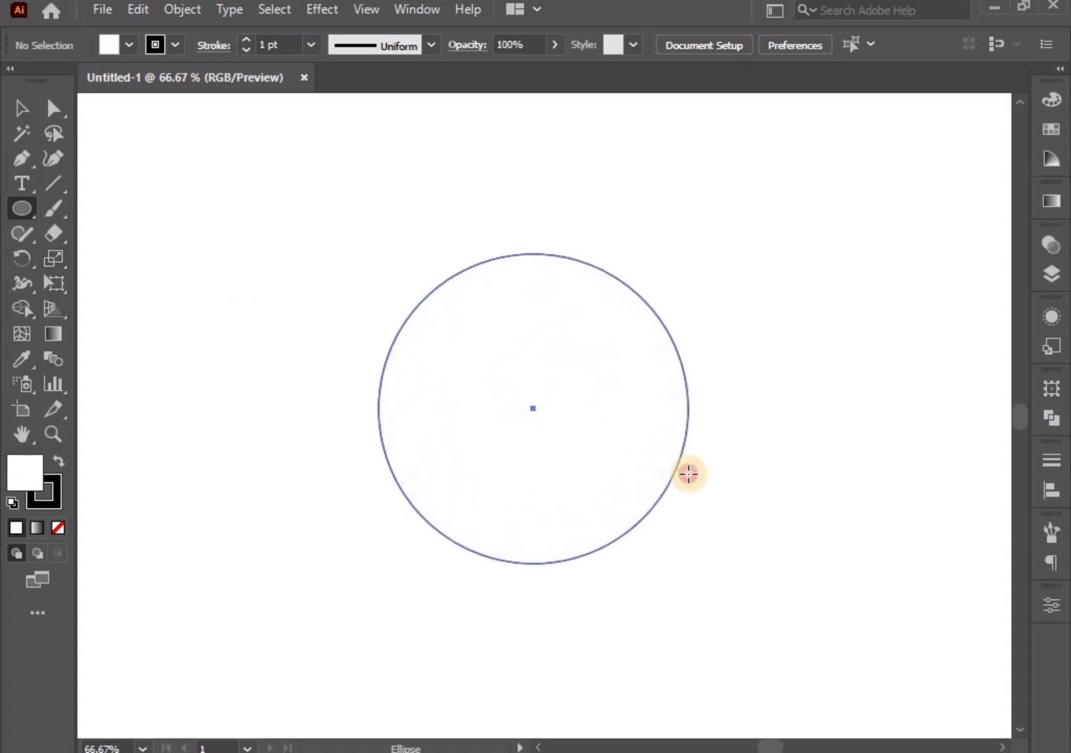
drag(667, 465, 688, 474)
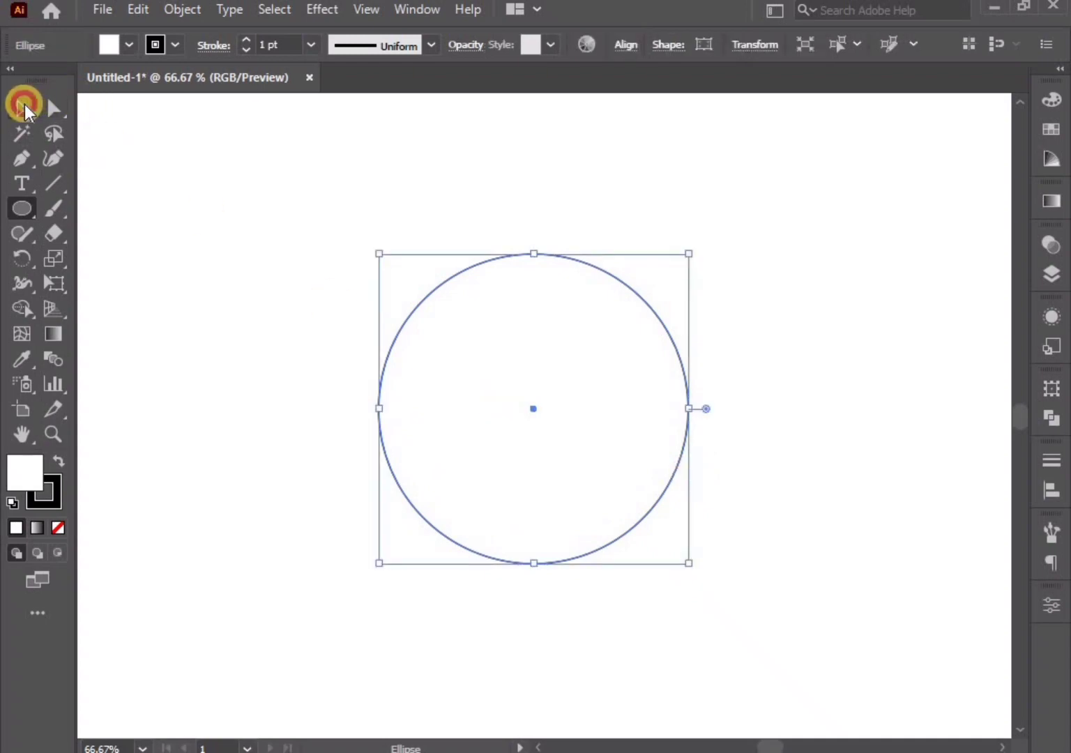
click(22, 106)
Give the circle no fill and a 2 pt stroke.
click(129, 44)
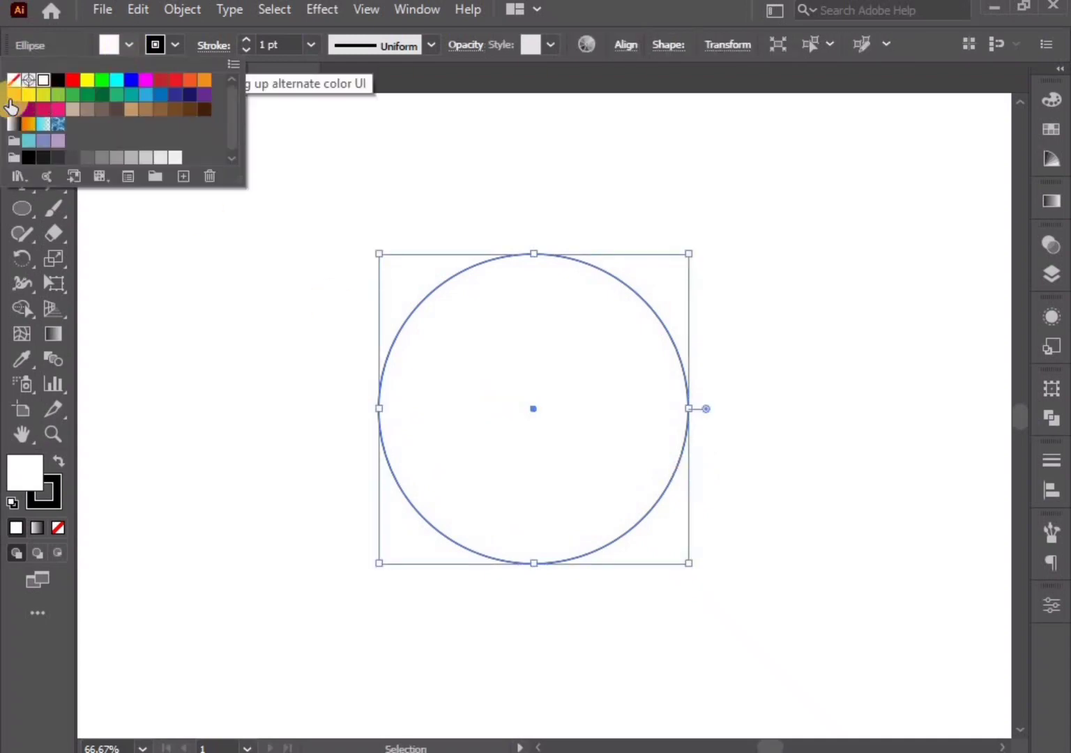
click(13, 81)
click(233, 170)
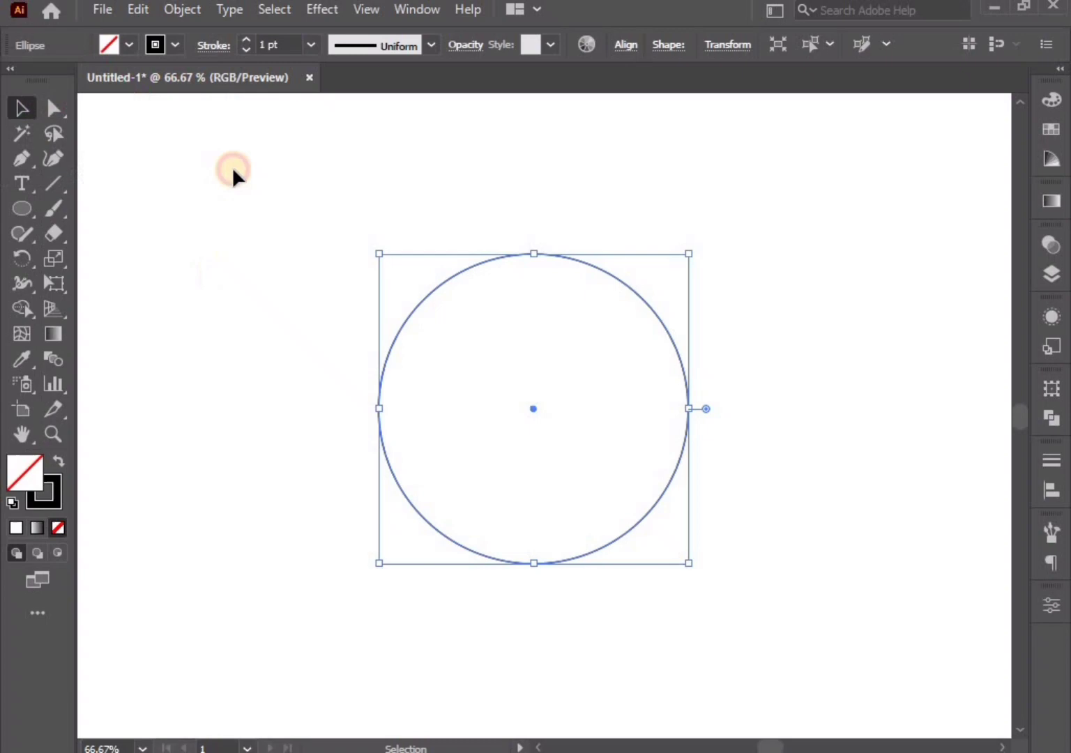
click(246, 40)
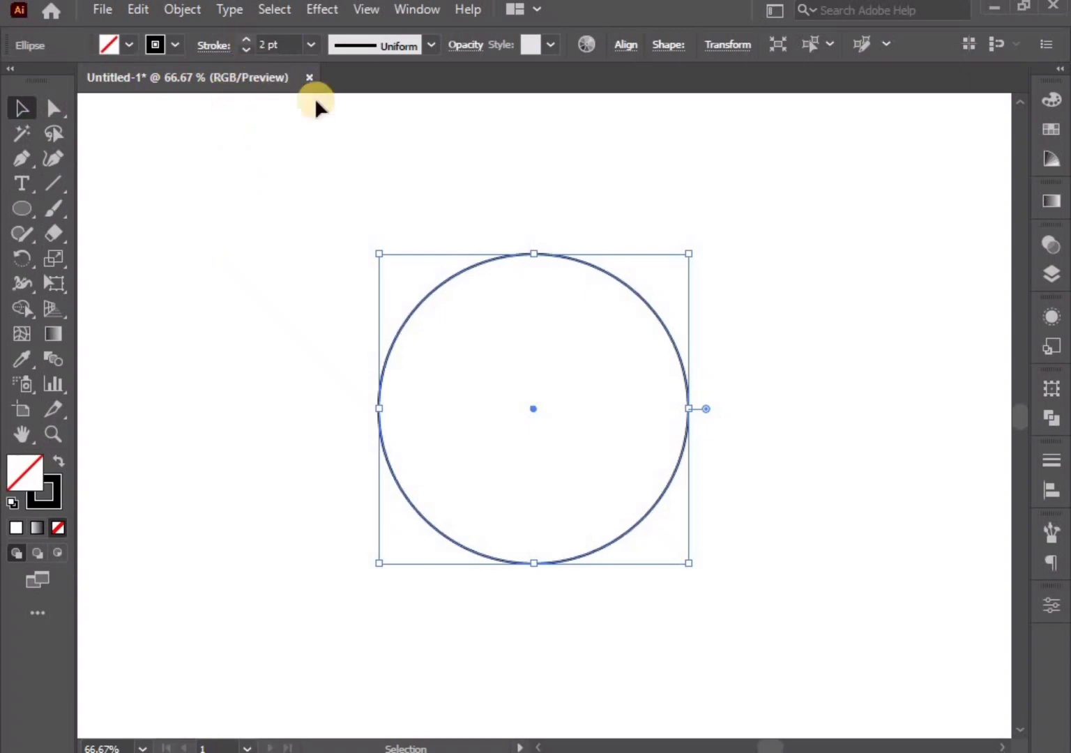
Align the circle to the horizontal and vertical centre.
click(625, 44)
click(459, 105)
click(580, 103)
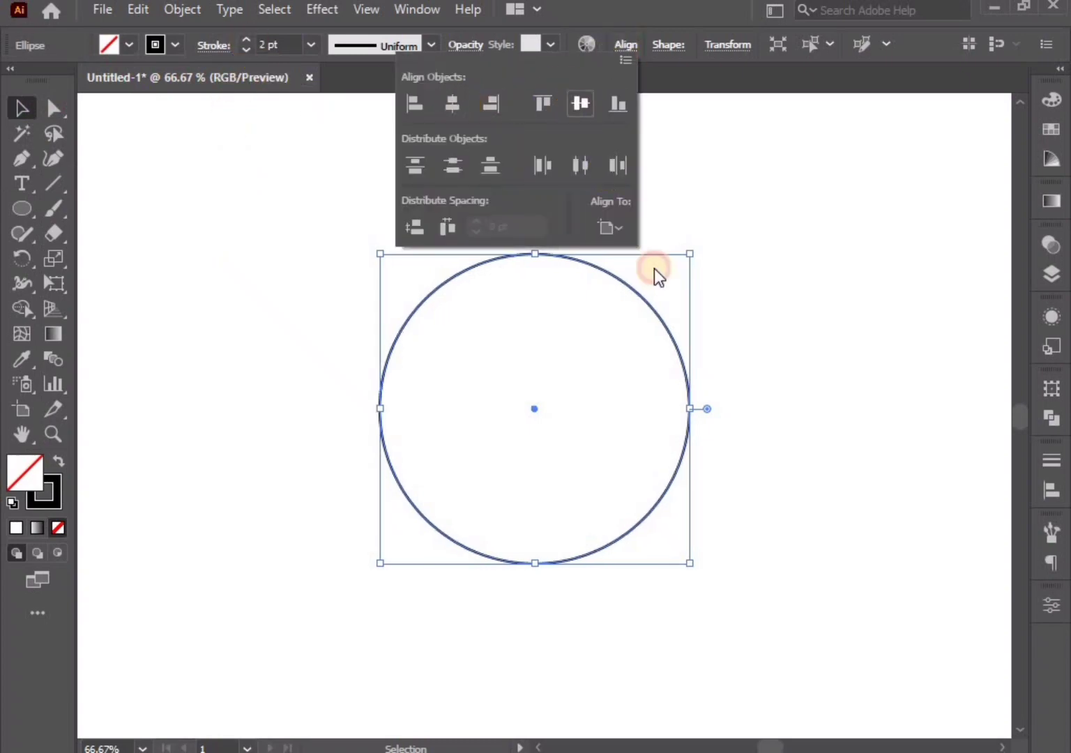
click(788, 420)
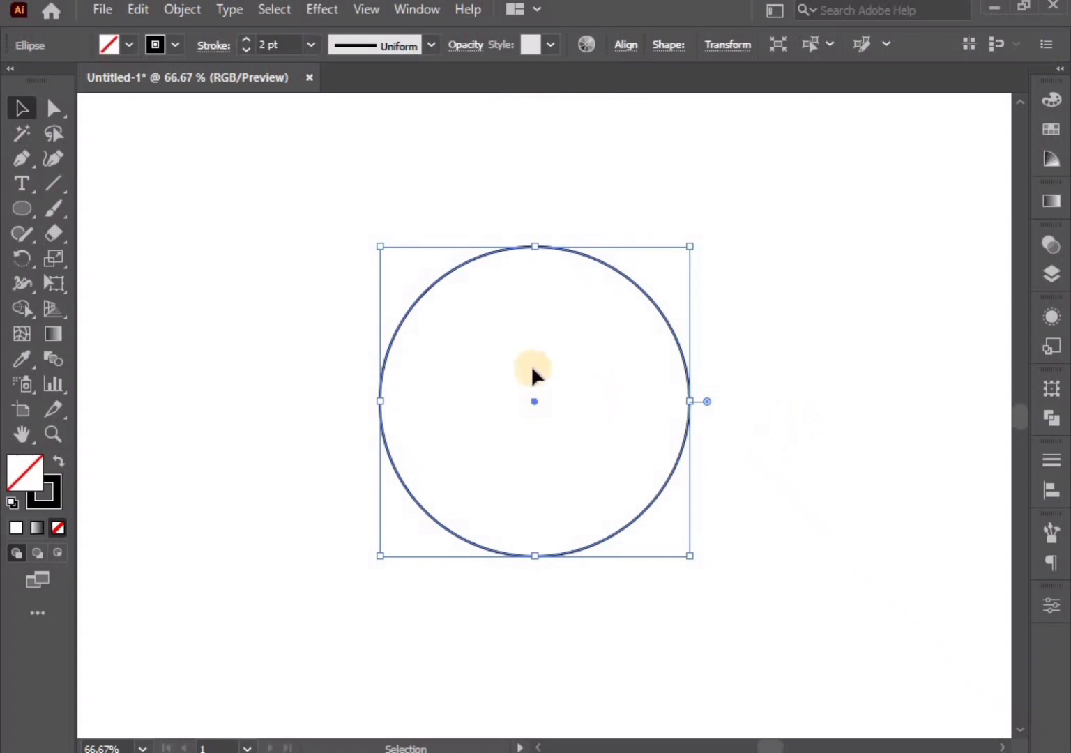
Copy the circle, paste it in front, and scale it into a small centre circle.
click(140, 12)
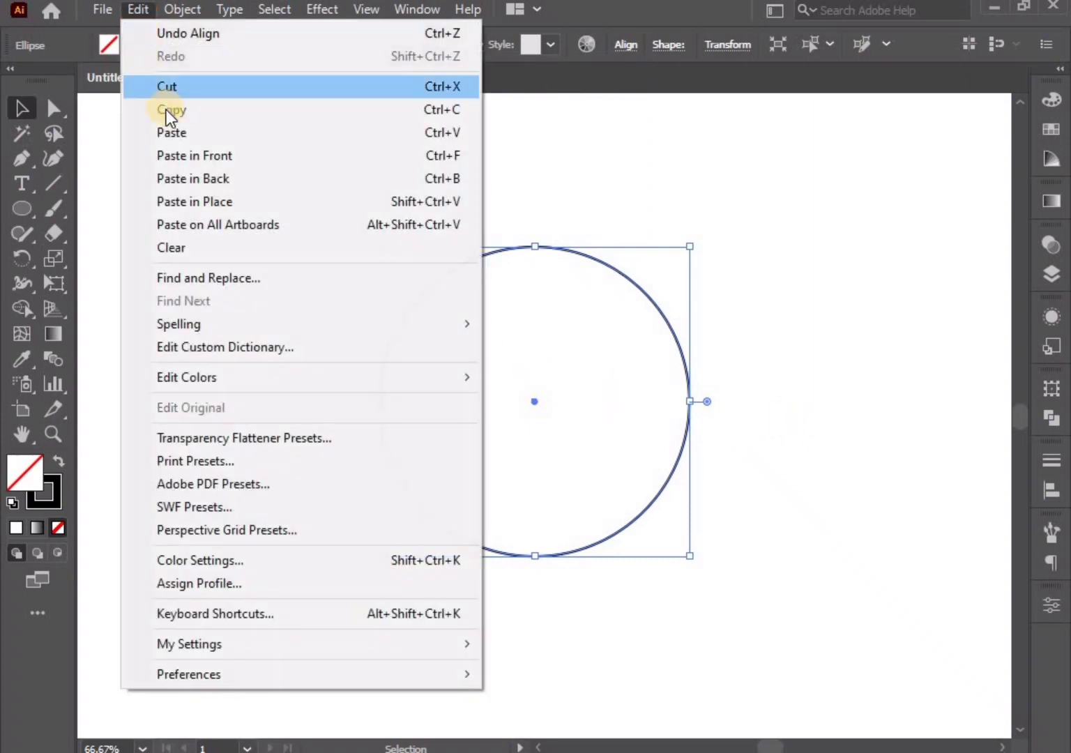
click(166, 105)
click(138, 13)
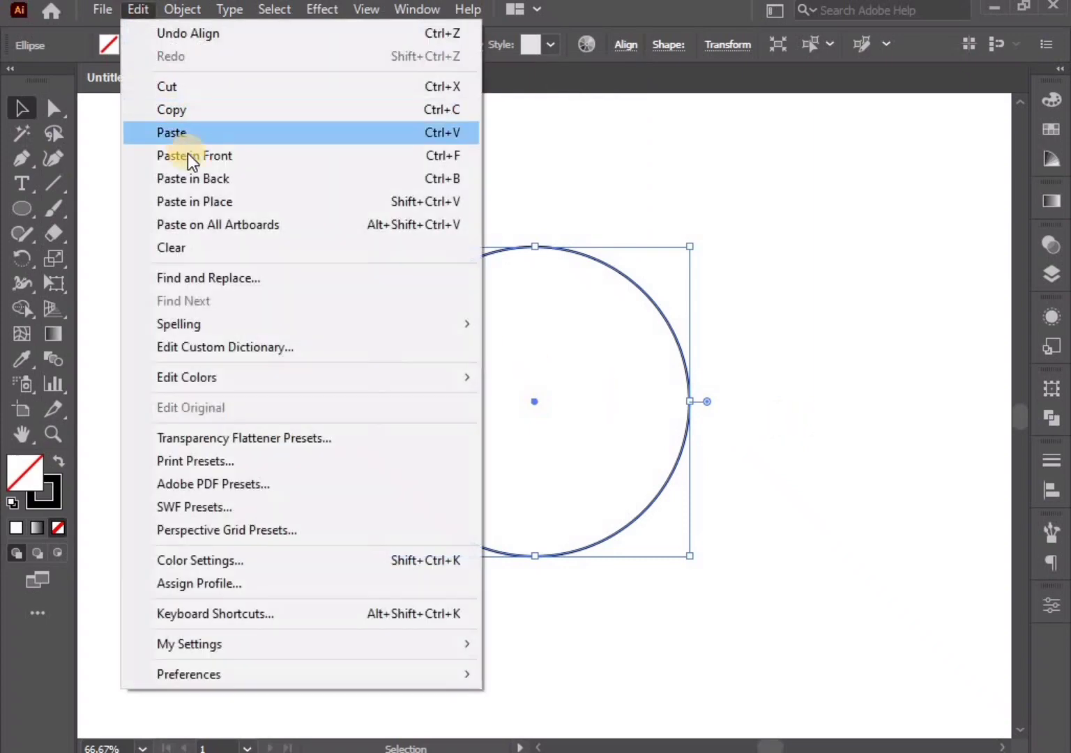
click(156, 158)
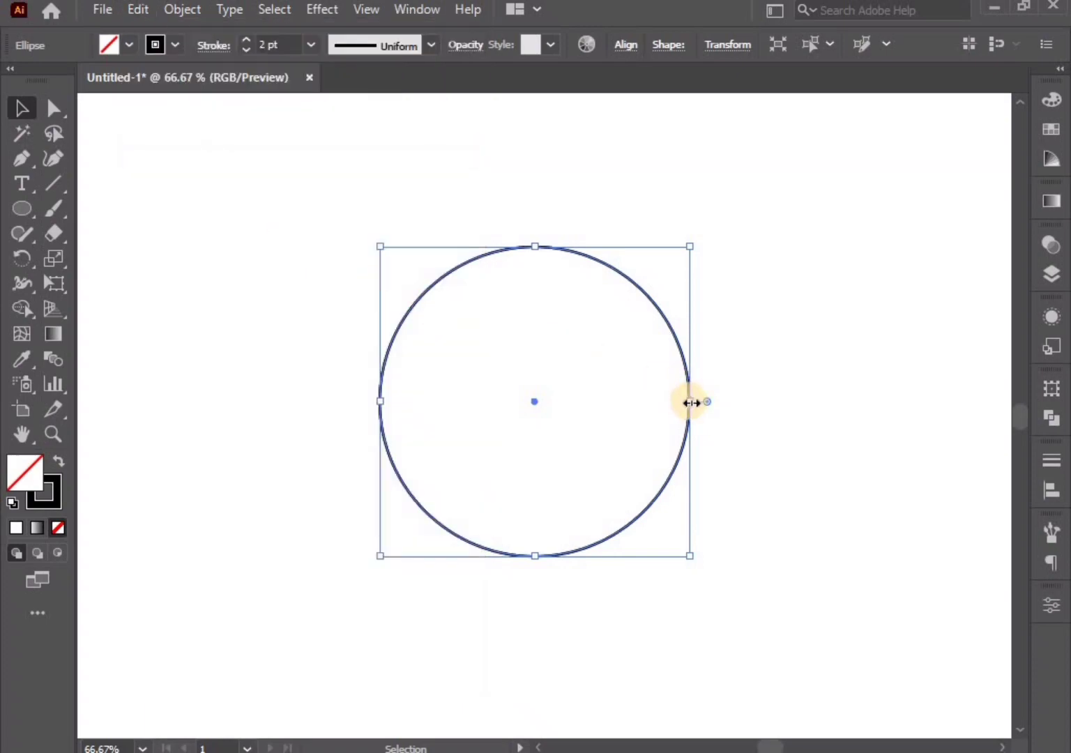
drag(690, 402, 558, 400)
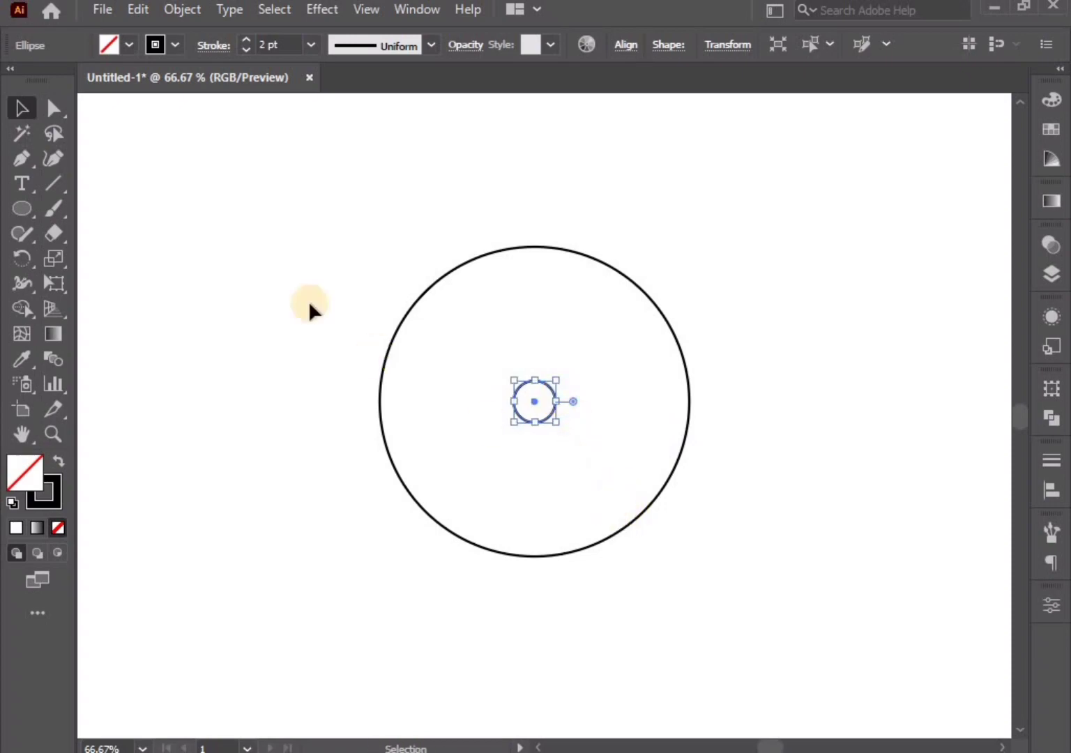
Copy the small circle, paste it in front, and enlarge it into a medium circle.
click(141, 13)
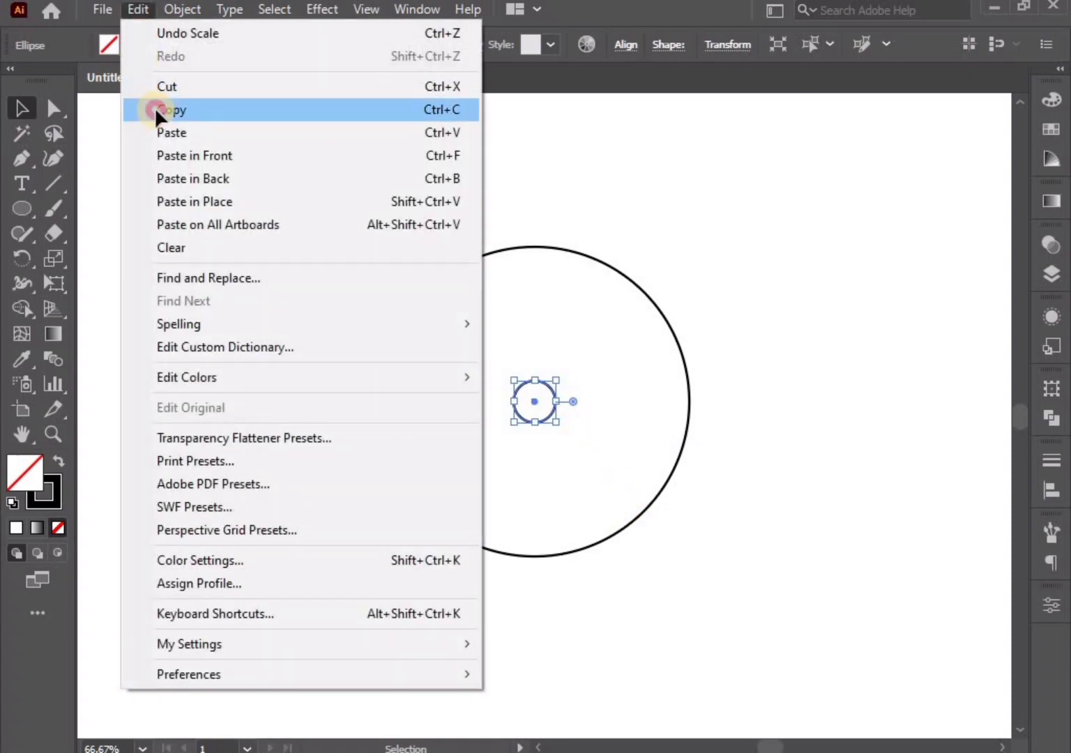
click(153, 106)
click(140, 13)
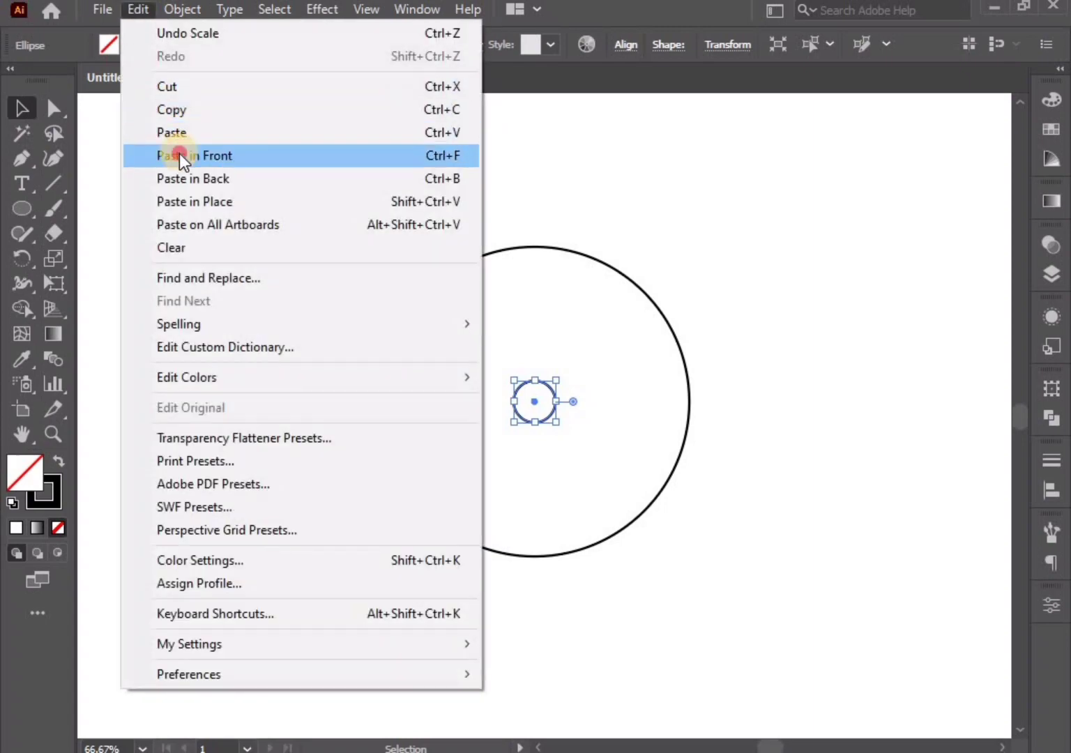
click(139, 153)
drag(560, 400, 593, 400)
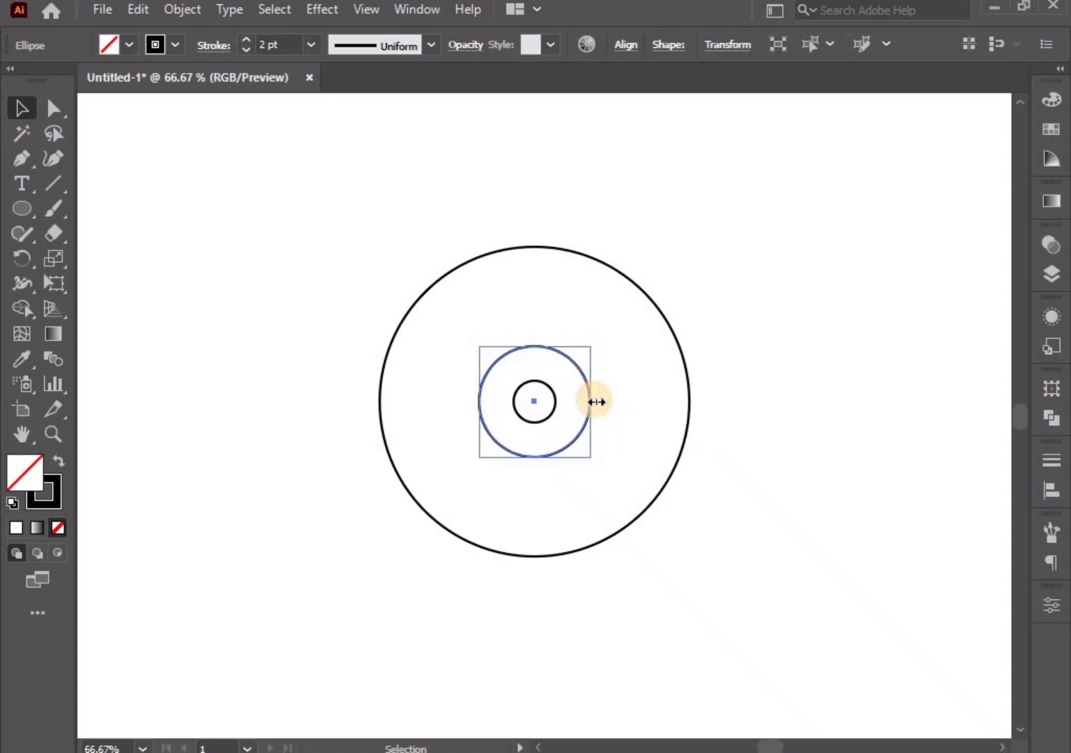
Shrink the outer circle slightly about its centre.
click(561, 404)
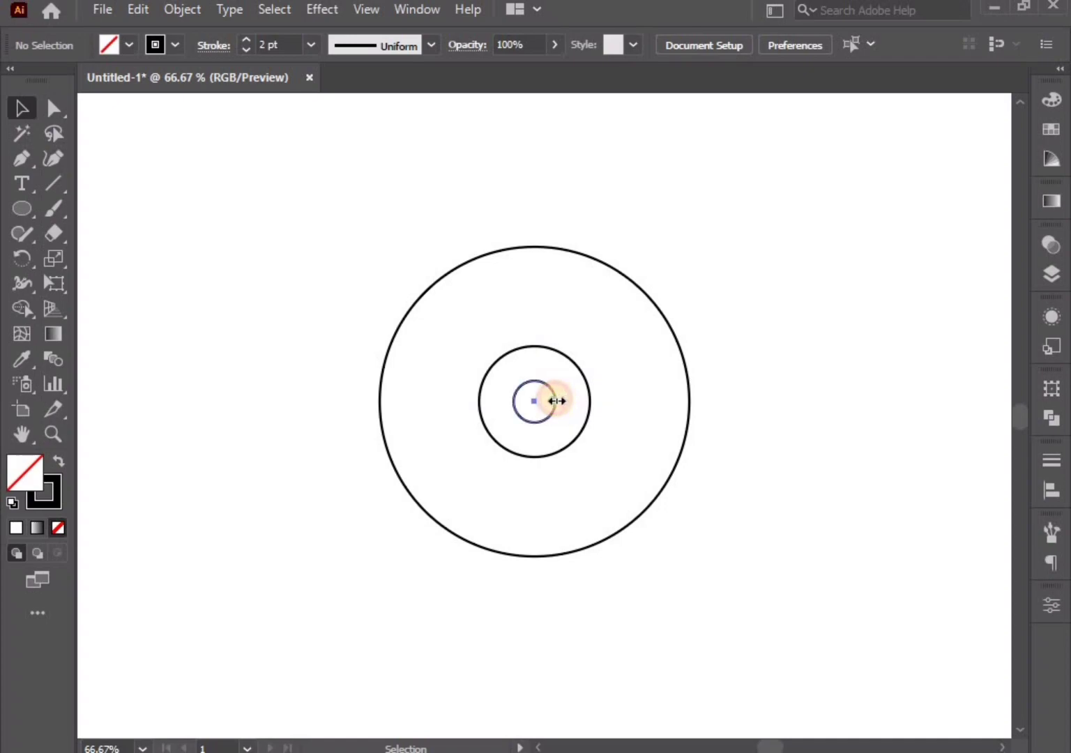
click(556, 401)
key(ctrl+a)
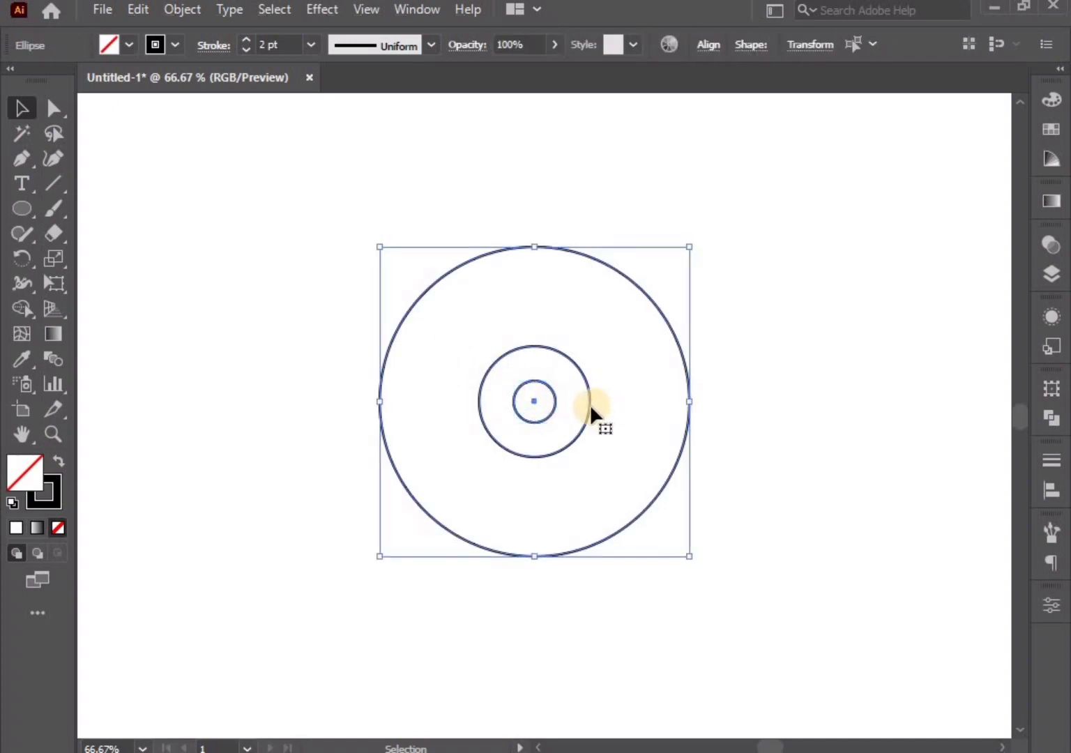
click(721, 438)
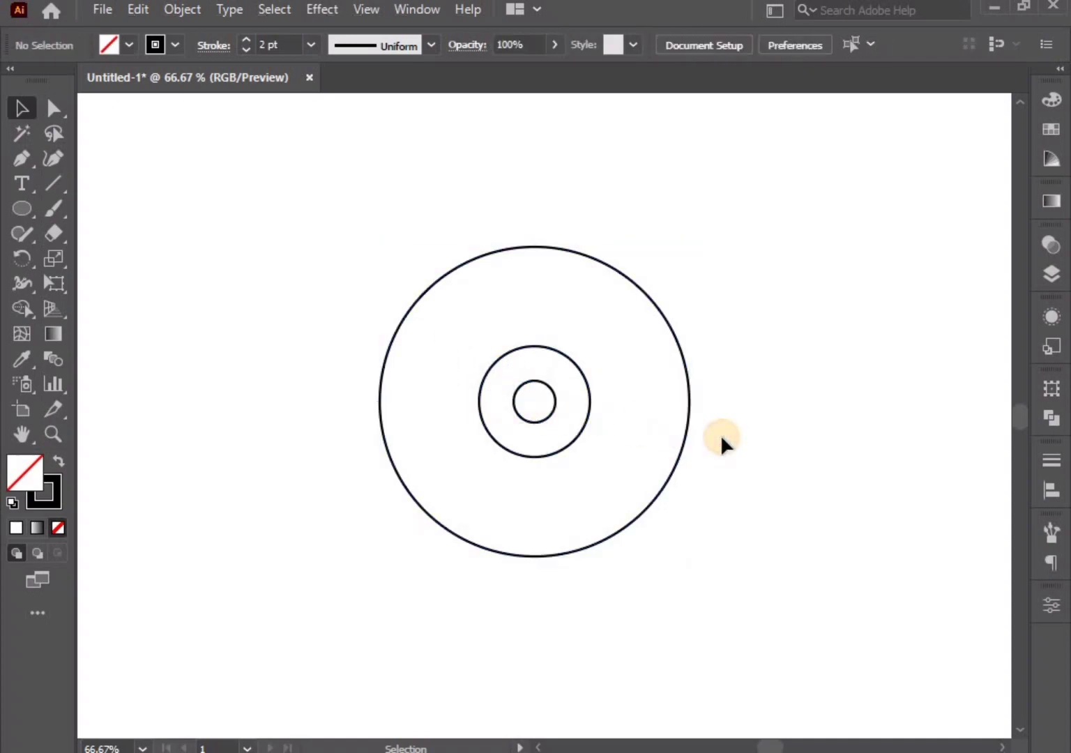
click(676, 427)
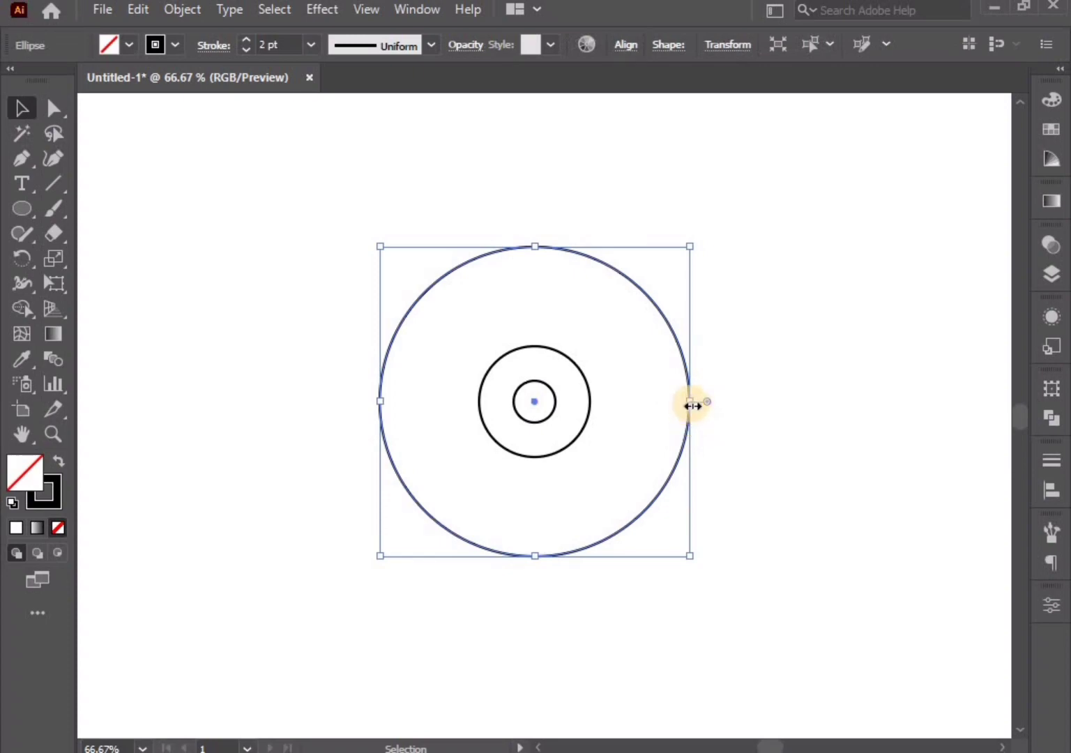
drag(690, 402, 679, 403)
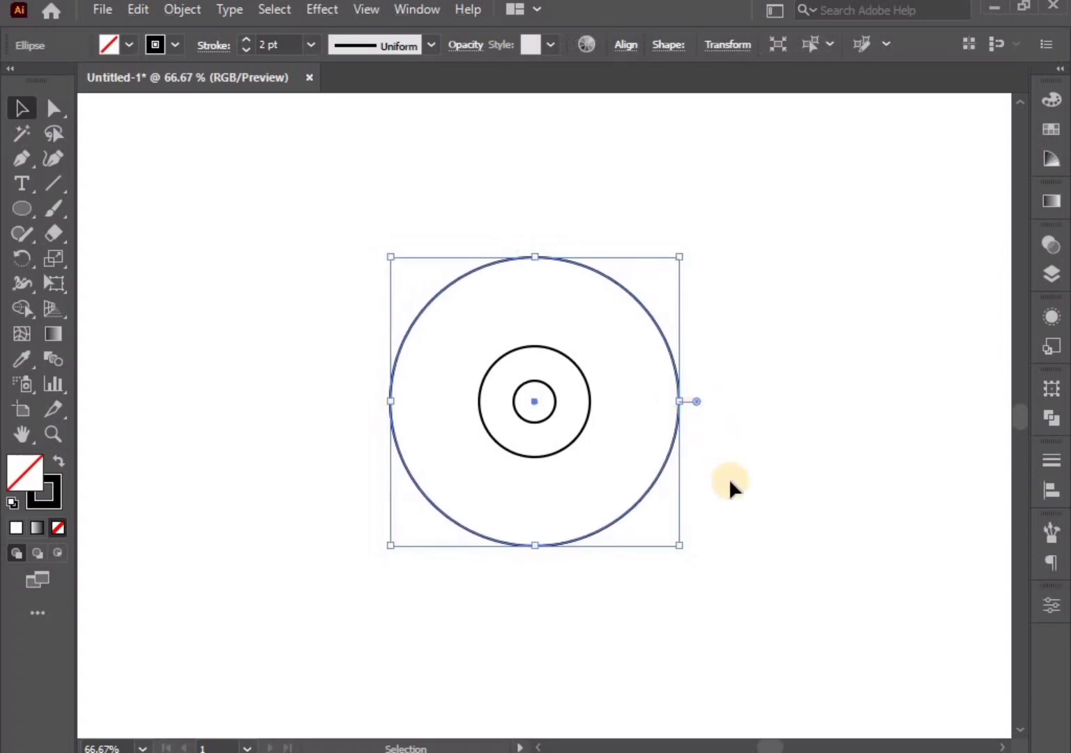
click(140, 173)
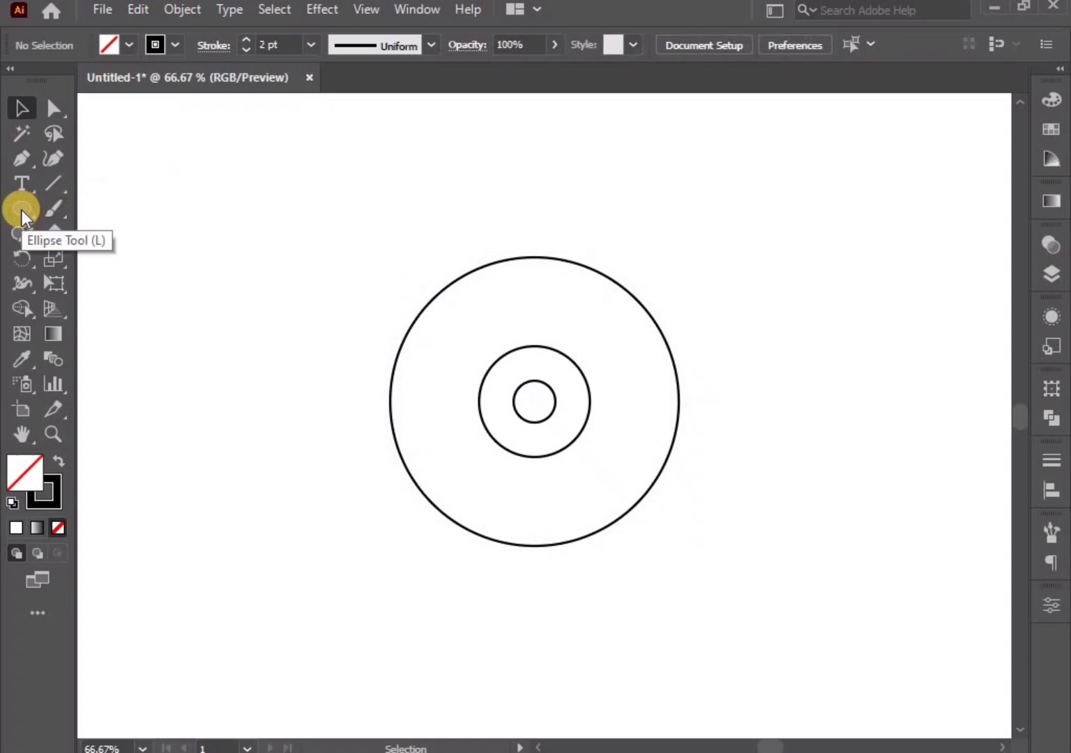
Draw a tall rectangle stem below the middle circle.
drag(22, 210, 73, 208)
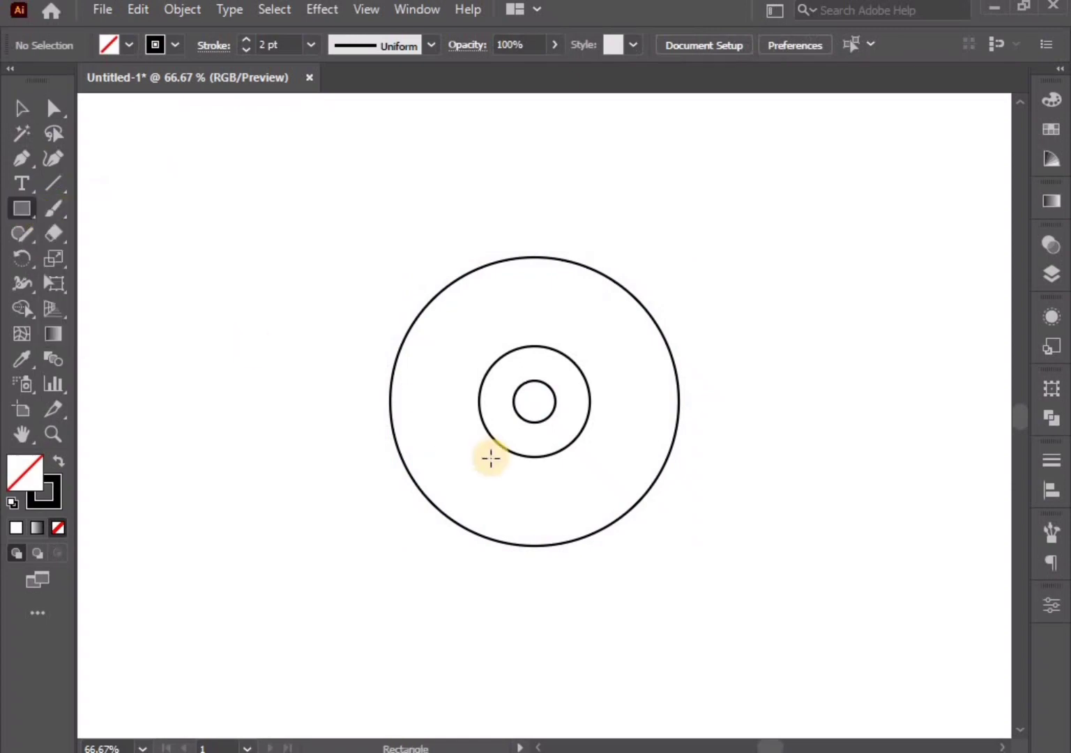
mouse_move(479, 402)
mouse_down()
mouse_move(513, 413)
mouse_move(514, 565)
mouse_up()
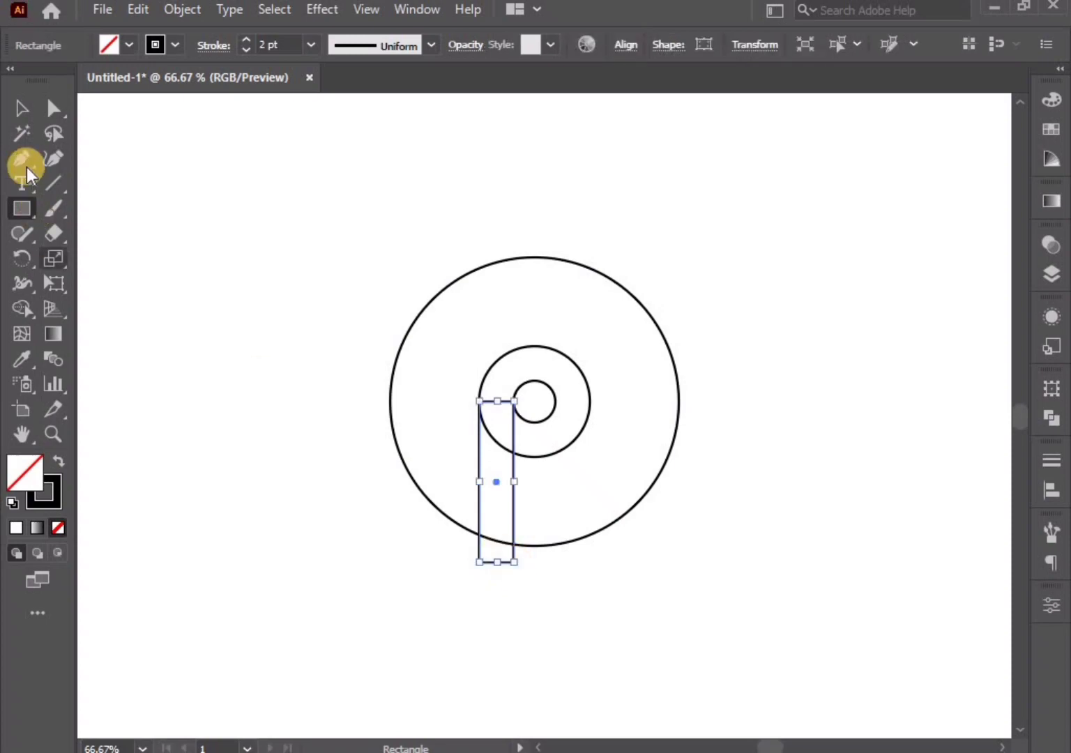
click(21, 108)
scroll(477, 450, up, 3)
scroll(478, 412, up, 1)
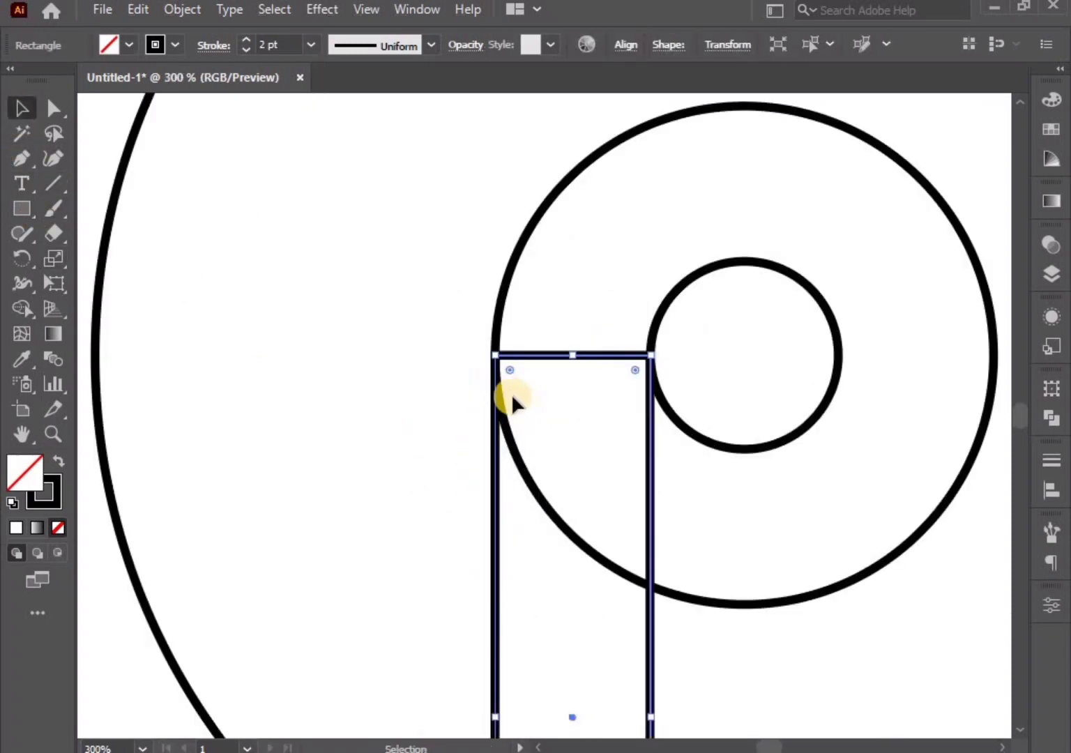
scroll(509, 399, up, 1)
Select the inner circle path and zoom in to inspect the ring.
key(ctrl+a)
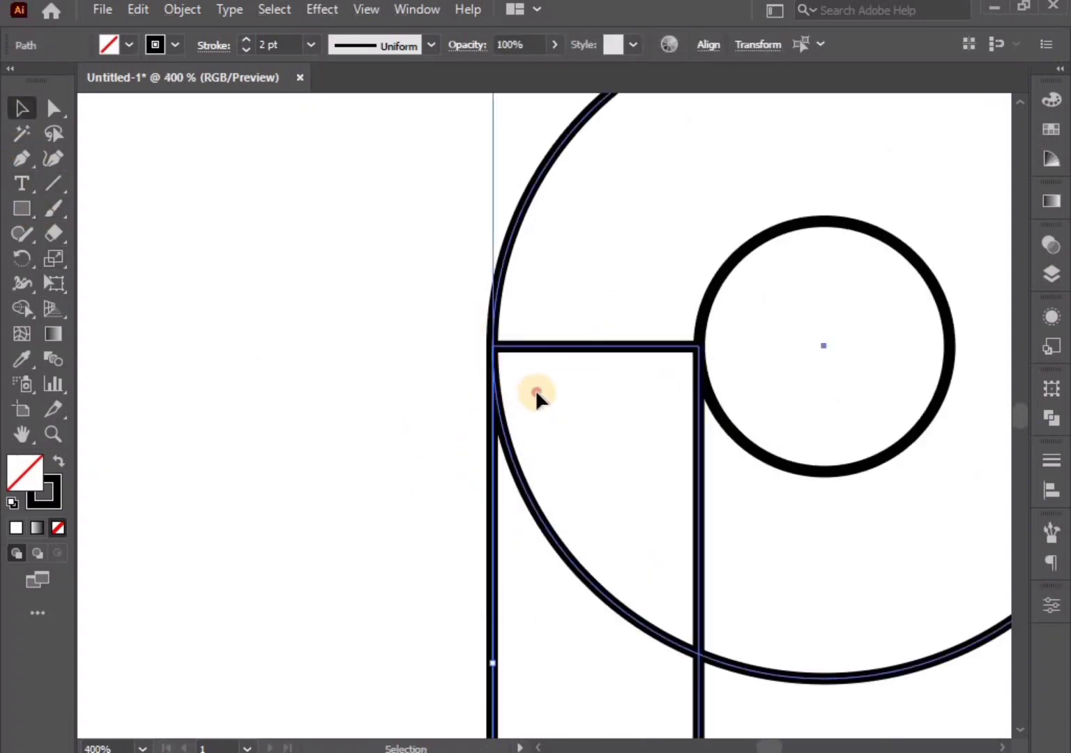
key(ctrl+shift+a)
click(671, 352)
scroll(708, 348, up, 2)
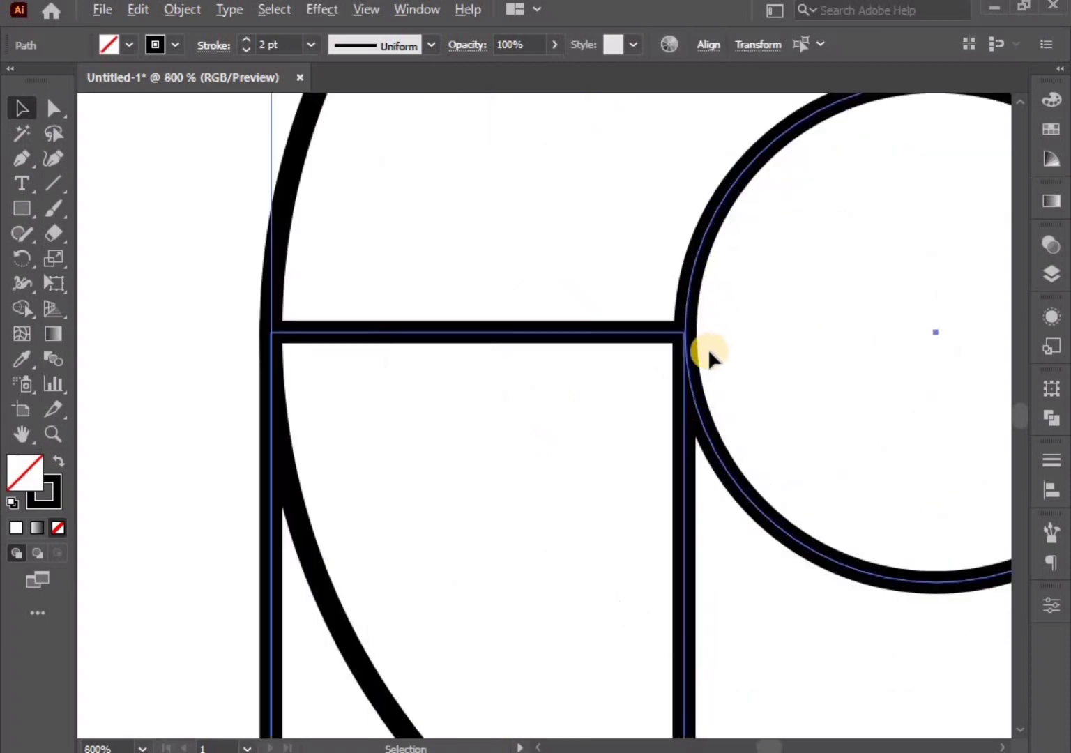
scroll(687, 348, up, 1)
scroll(680, 348, down, 1)
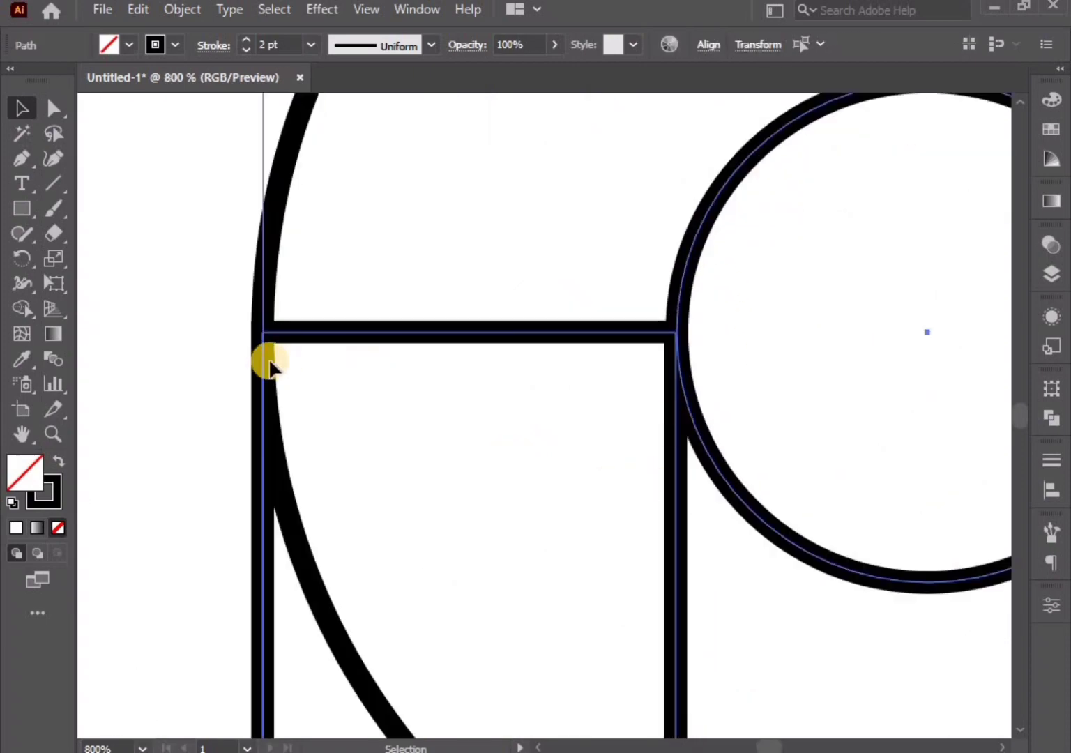
scroll(261, 345, up, 1)
scroll(258, 345, up, 1)
scroll(327, 372, down, 1)
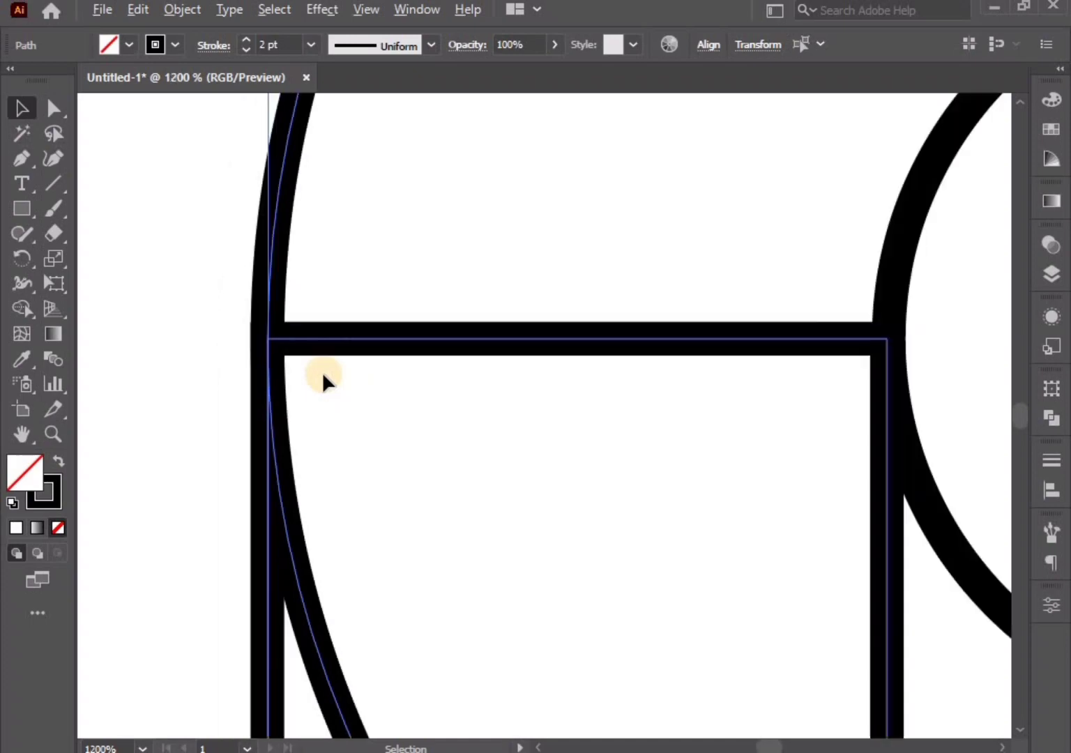
scroll(322, 372, down, 3)
click(563, 543)
scroll(551, 542, down, 1)
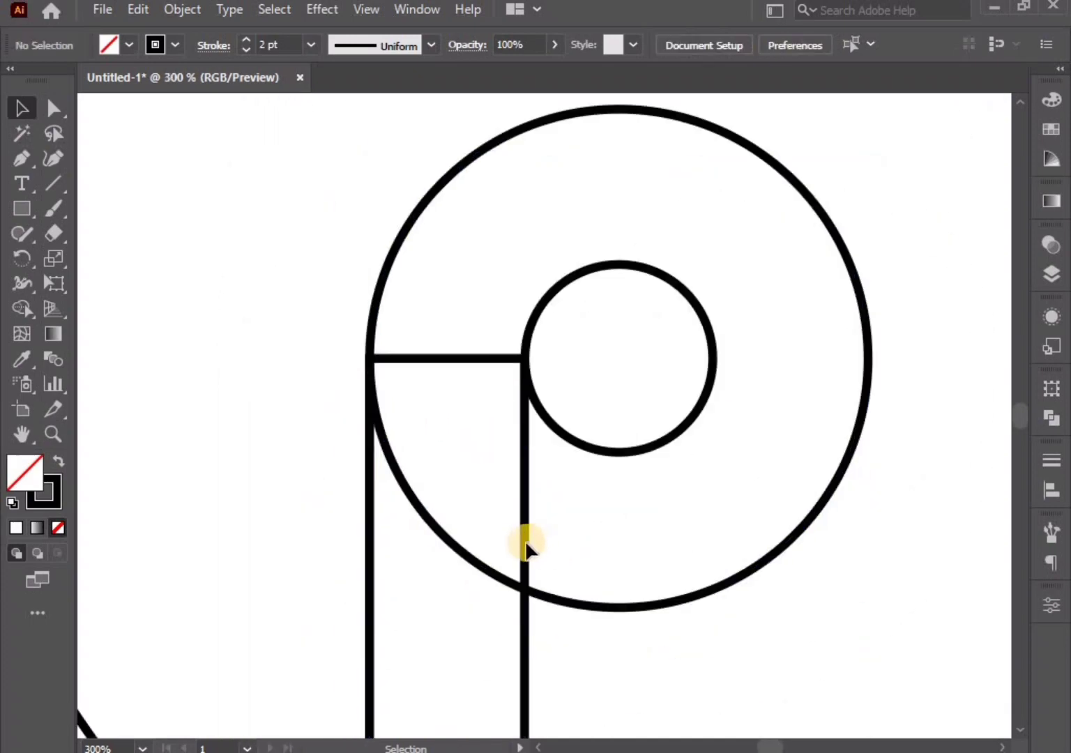
Widen the stem to meet the small circle, then pan to centre the design.
click(525, 545)
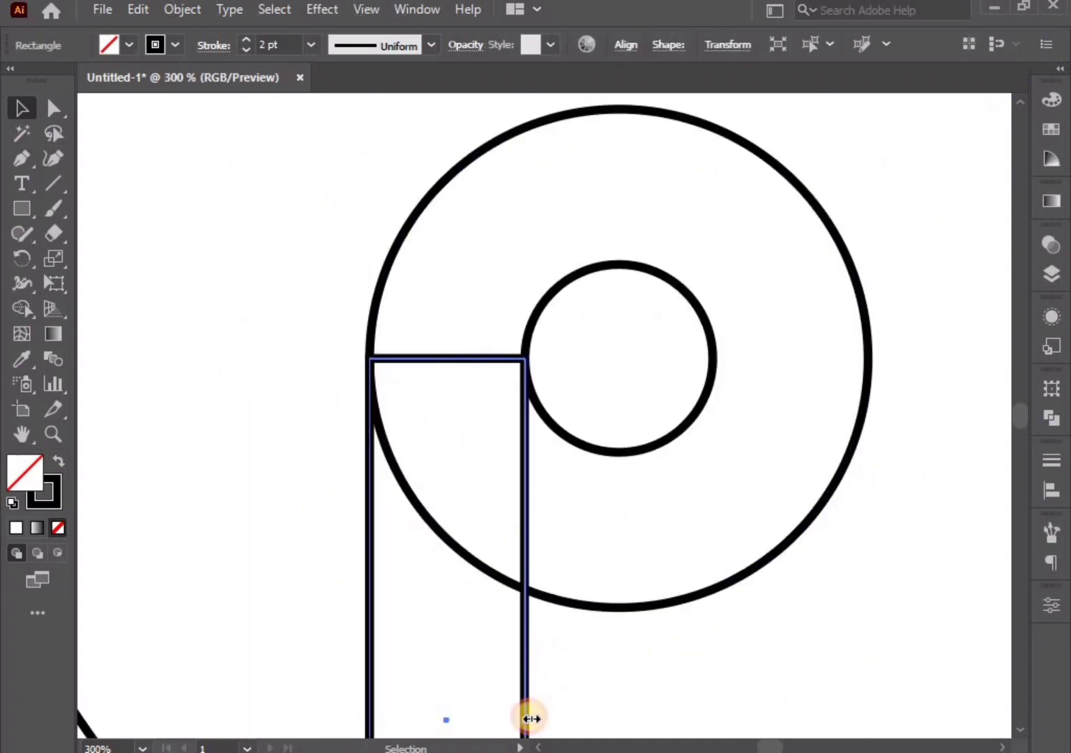
drag(526, 719, 526, 718)
click(543, 370)
scroll(543, 369, up, 3)
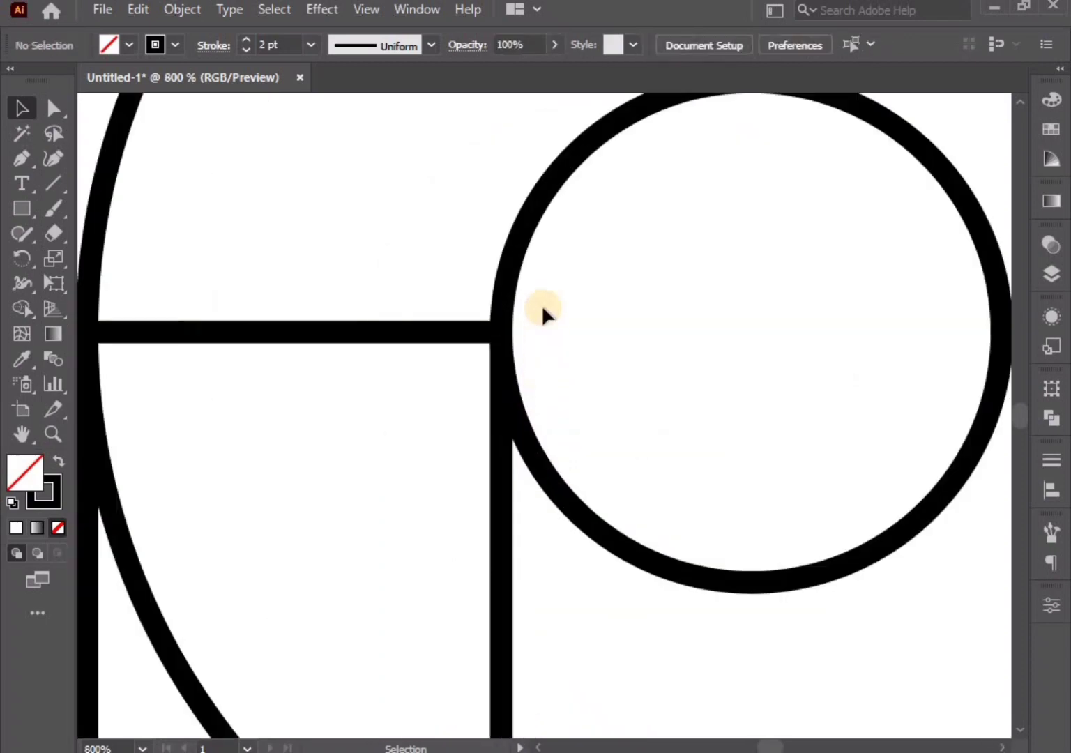
click(503, 346)
click(549, 350)
scroll(534, 350, down, 4)
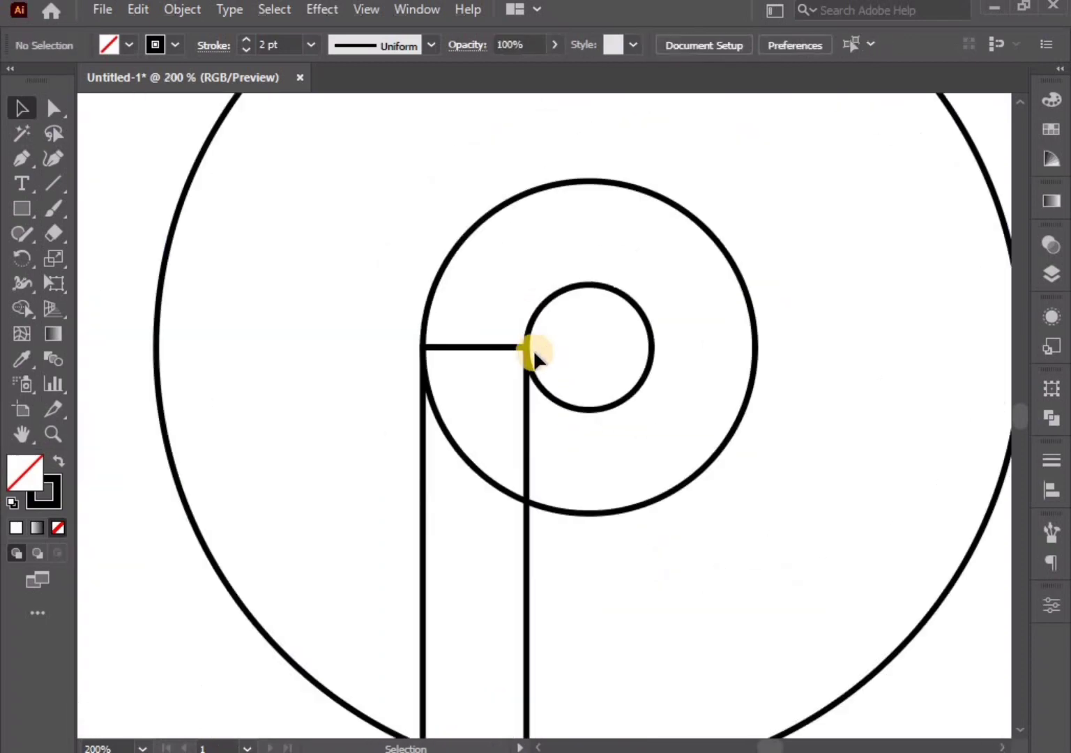
scroll(534, 350, down, 2)
drag(657, 563, 652, 626)
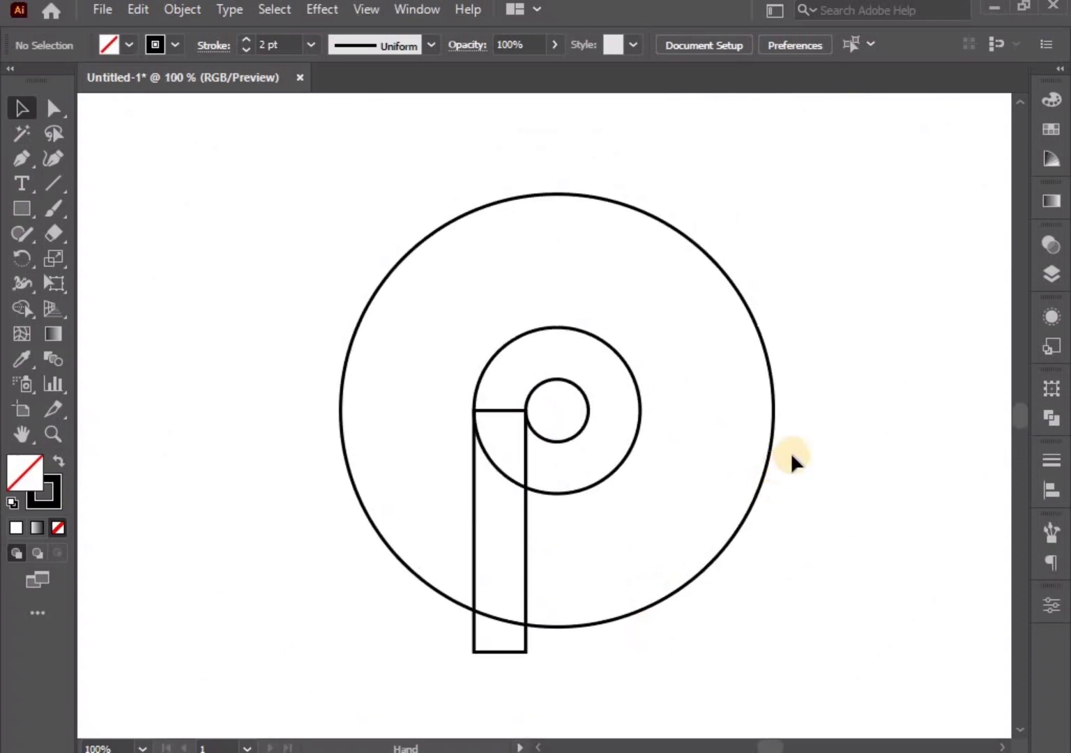
Paste a copy of the large circle, shift it left, and outline it yellow.
click(754, 461)
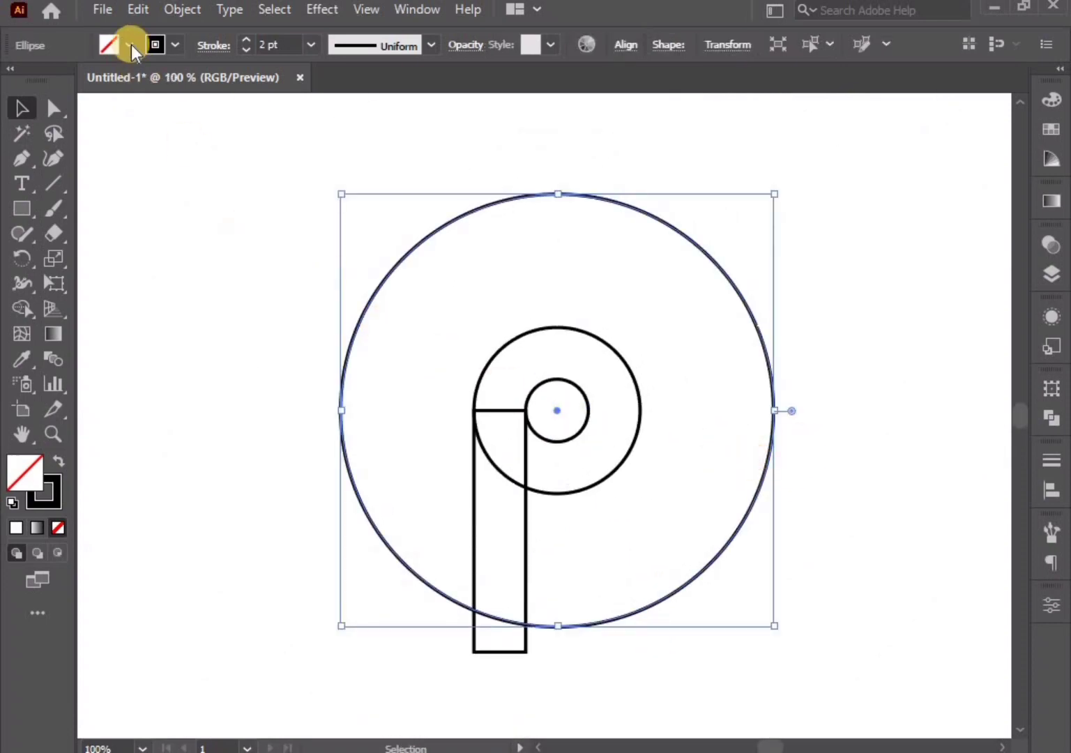
click(143, 10)
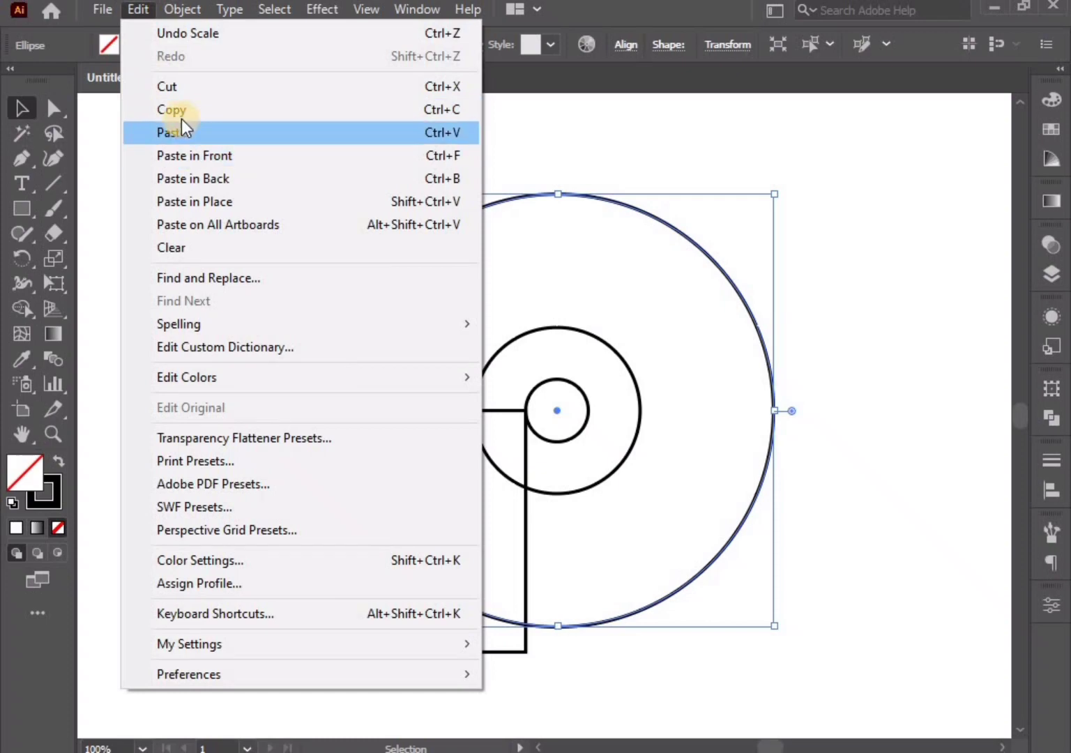
click(181, 110)
click(140, 10)
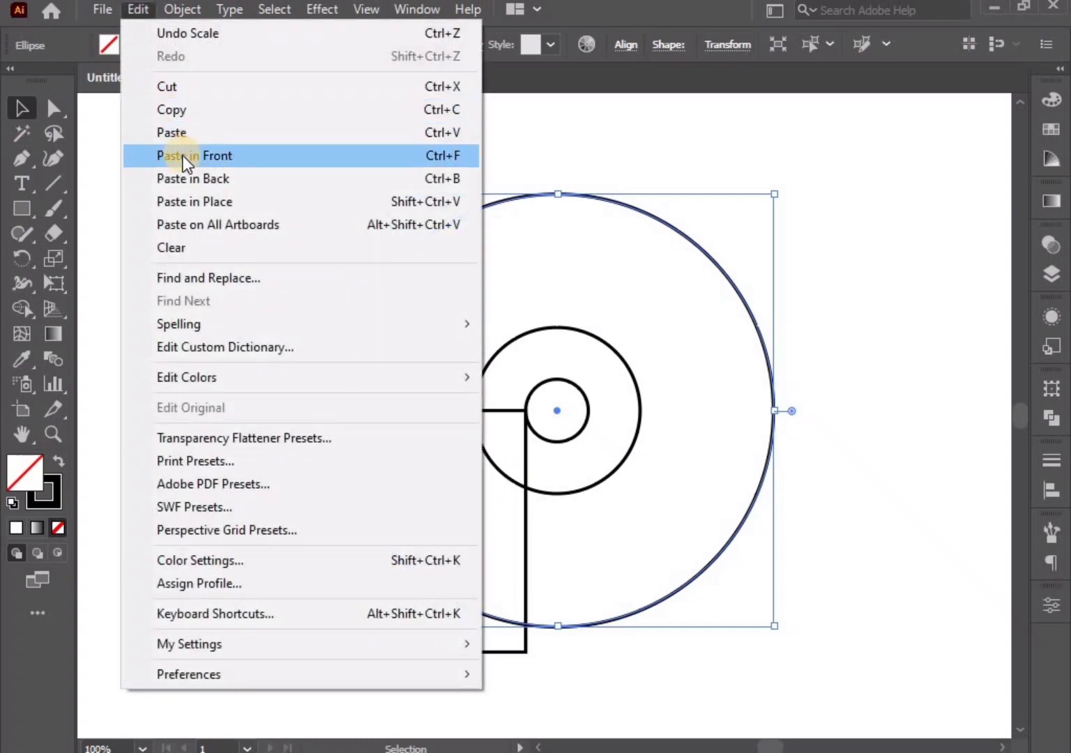
click(183, 155)
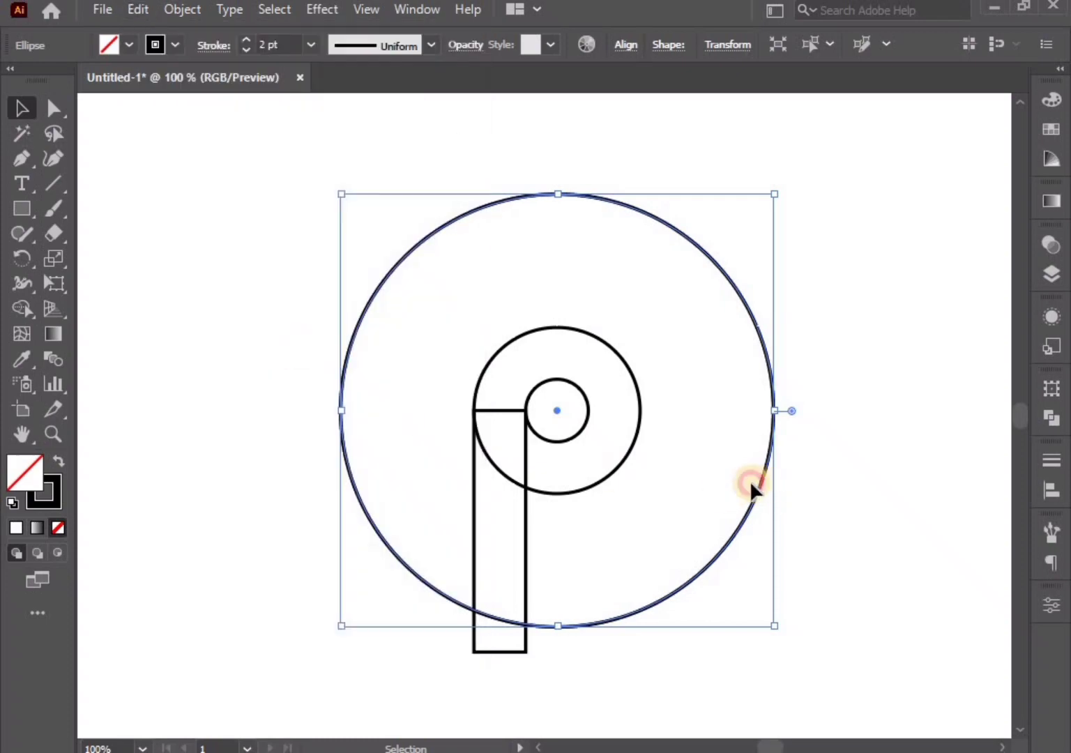
drag(749, 486, 626, 492)
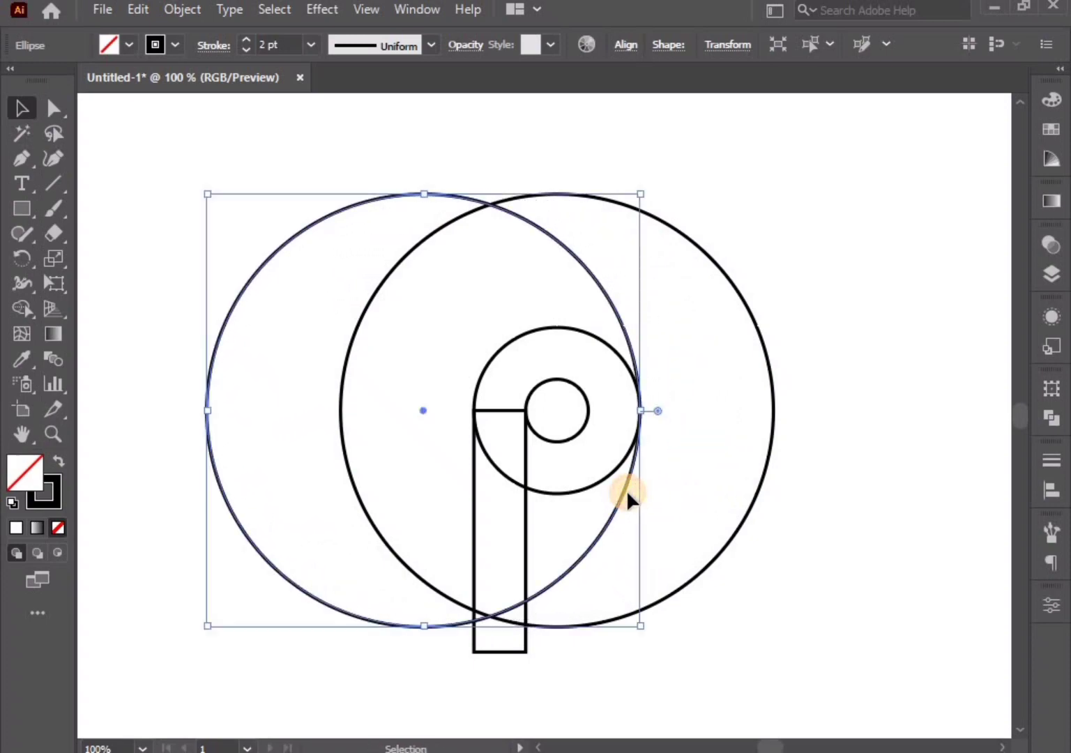
click(175, 44)
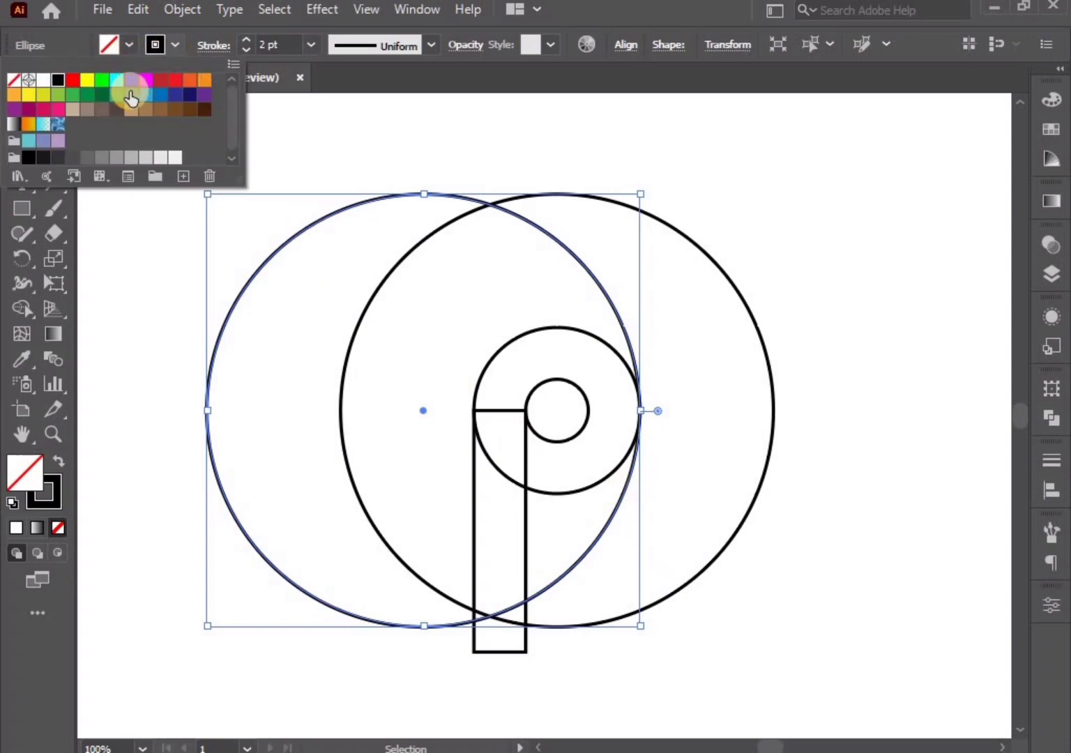
click(87, 80)
click(318, 129)
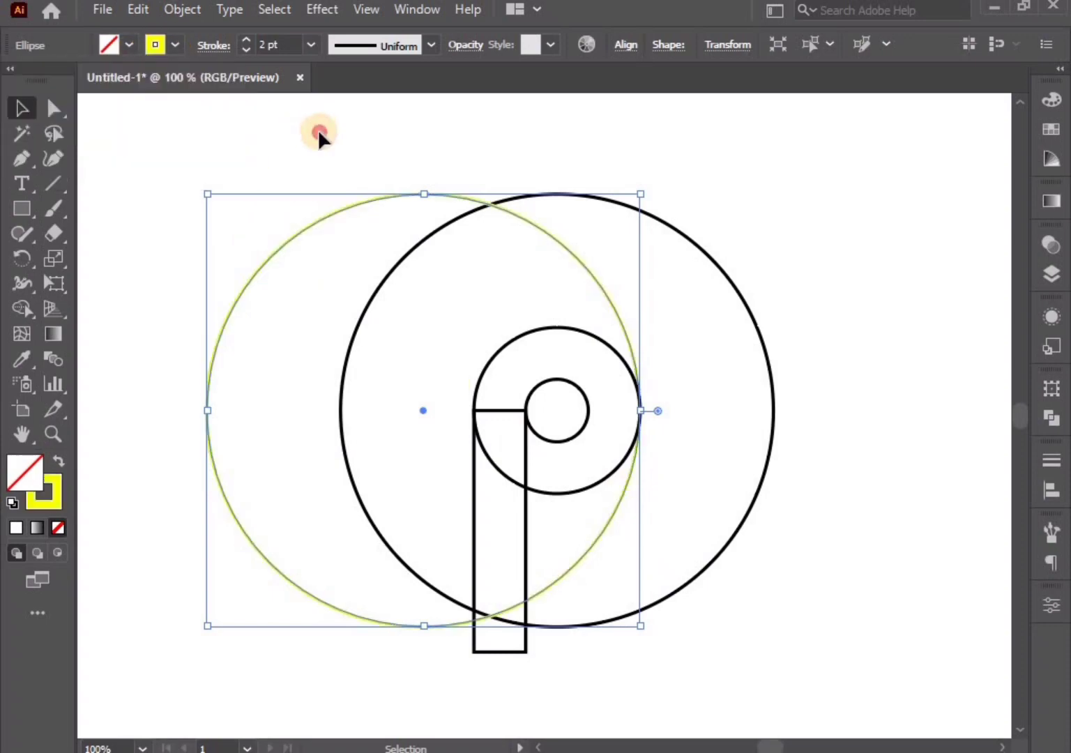
Paste another copy of the large circle, move it up, and outline it blue.
click(629, 614)
click(138, 10)
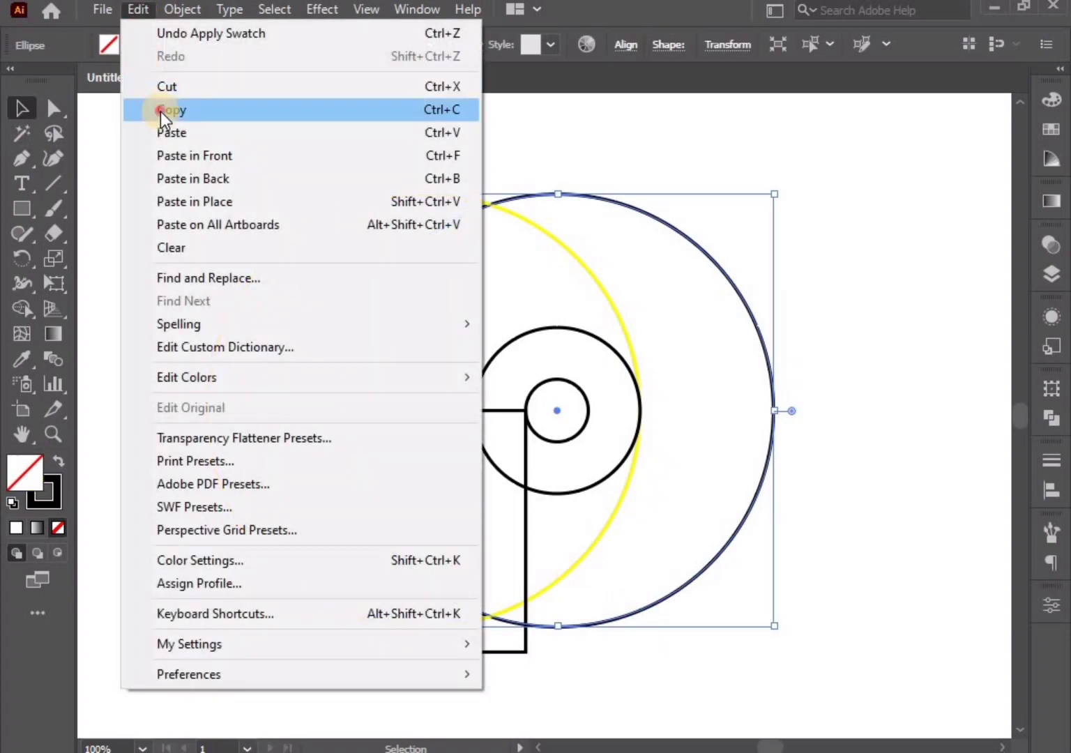
click(162, 110)
click(134, 10)
click(178, 156)
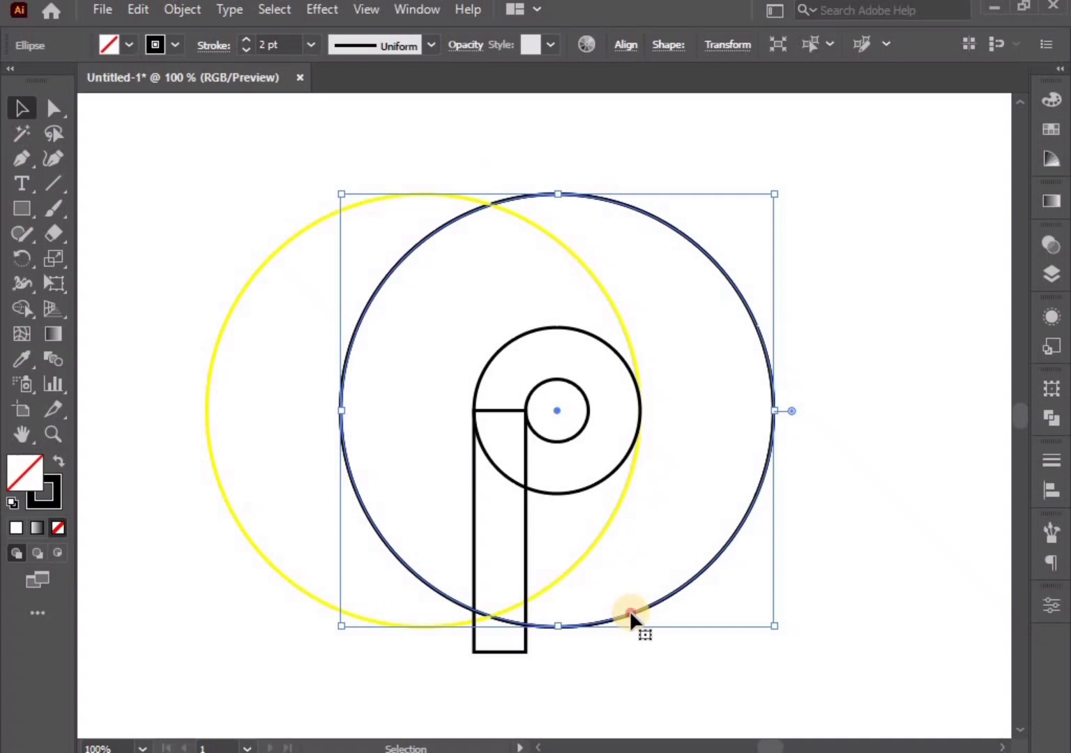
drag(629, 610, 615, 476)
click(175, 45)
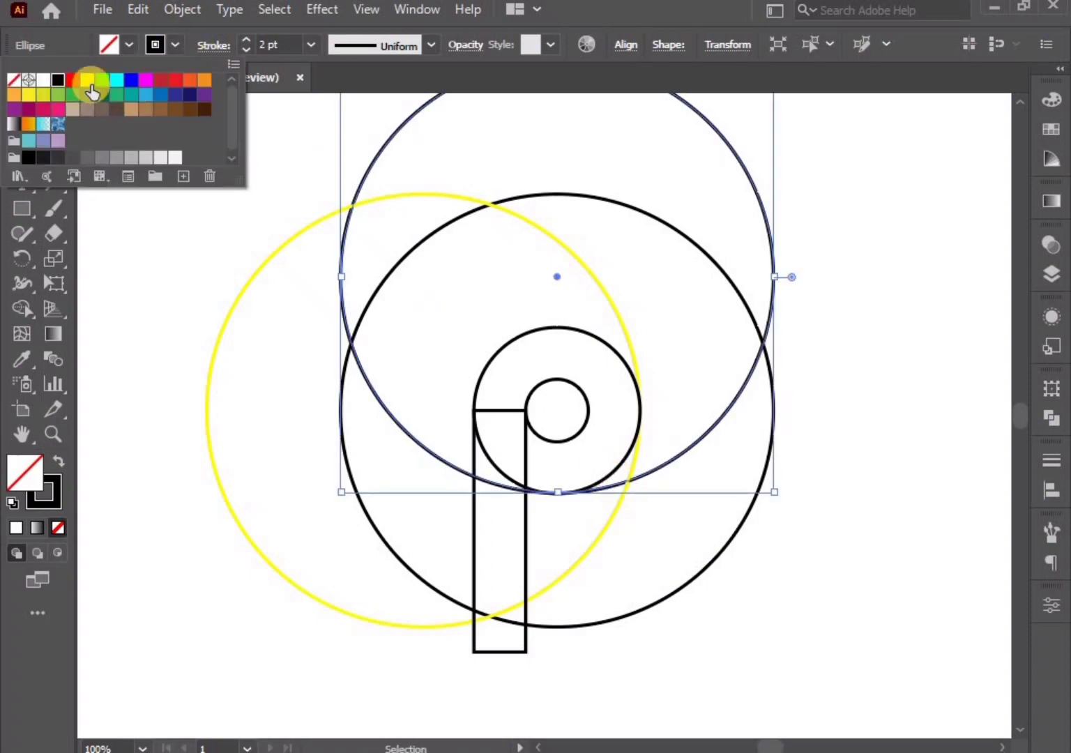
click(131, 79)
click(150, 311)
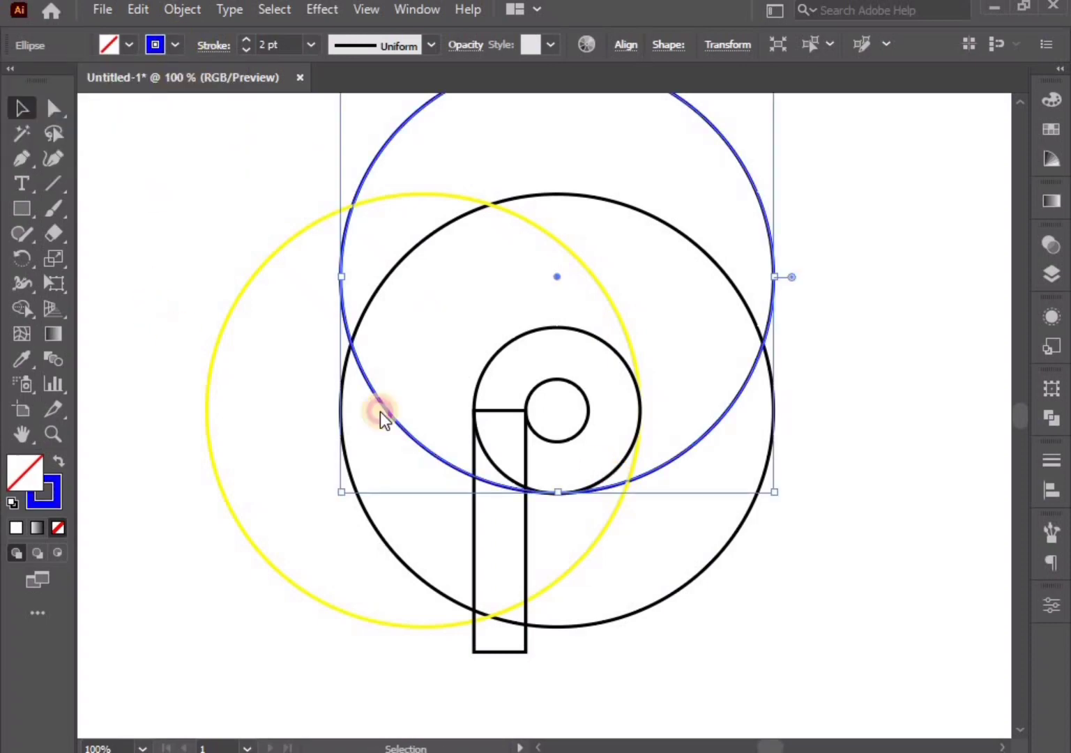
click(827, 458)
Paste a third copy, move it down, and outline it mauve.
drag(735, 468, 735, 469)
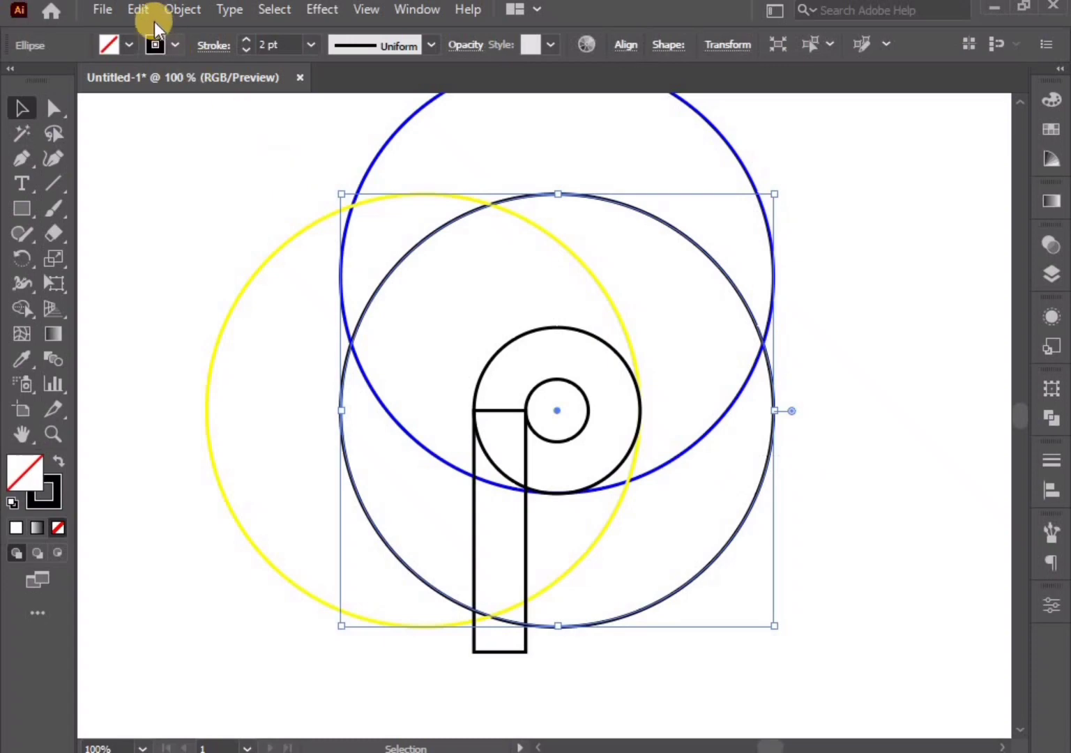
click(136, 10)
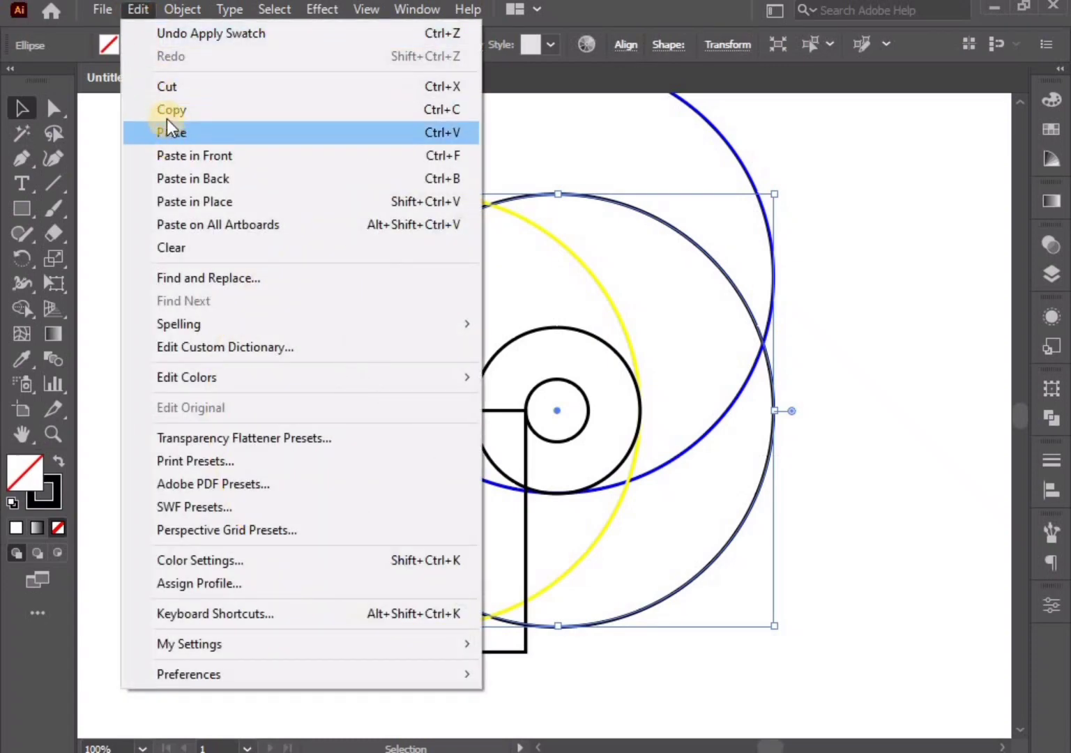
click(167, 113)
click(138, 10)
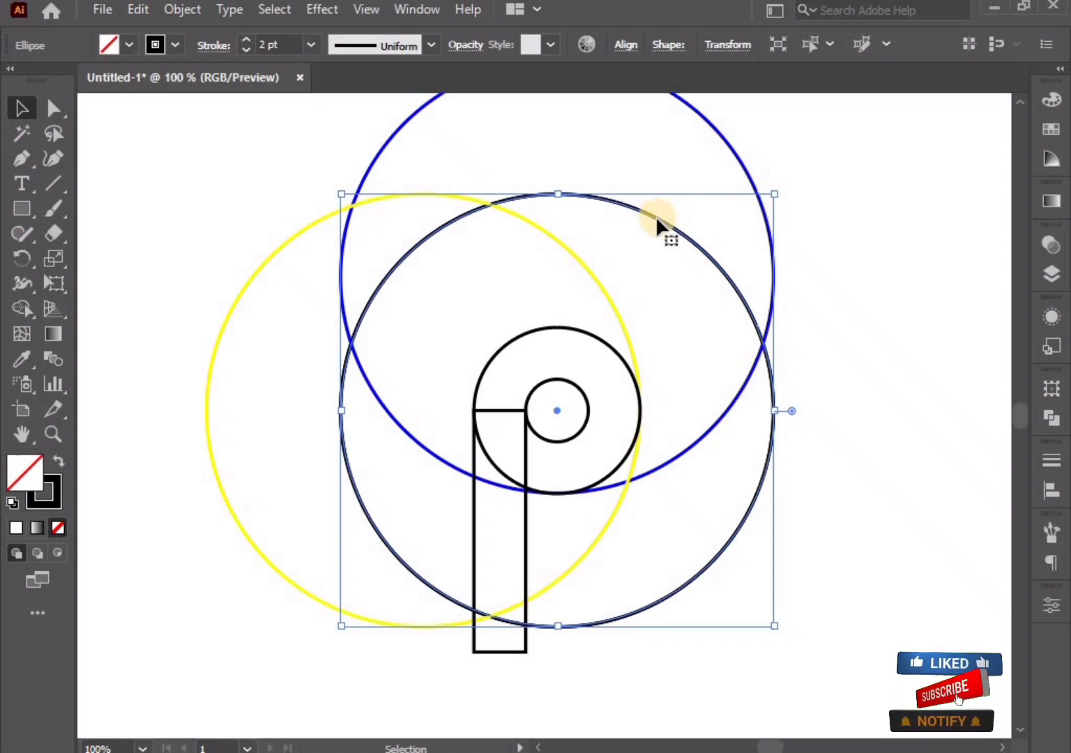
drag(656, 216, 653, 352)
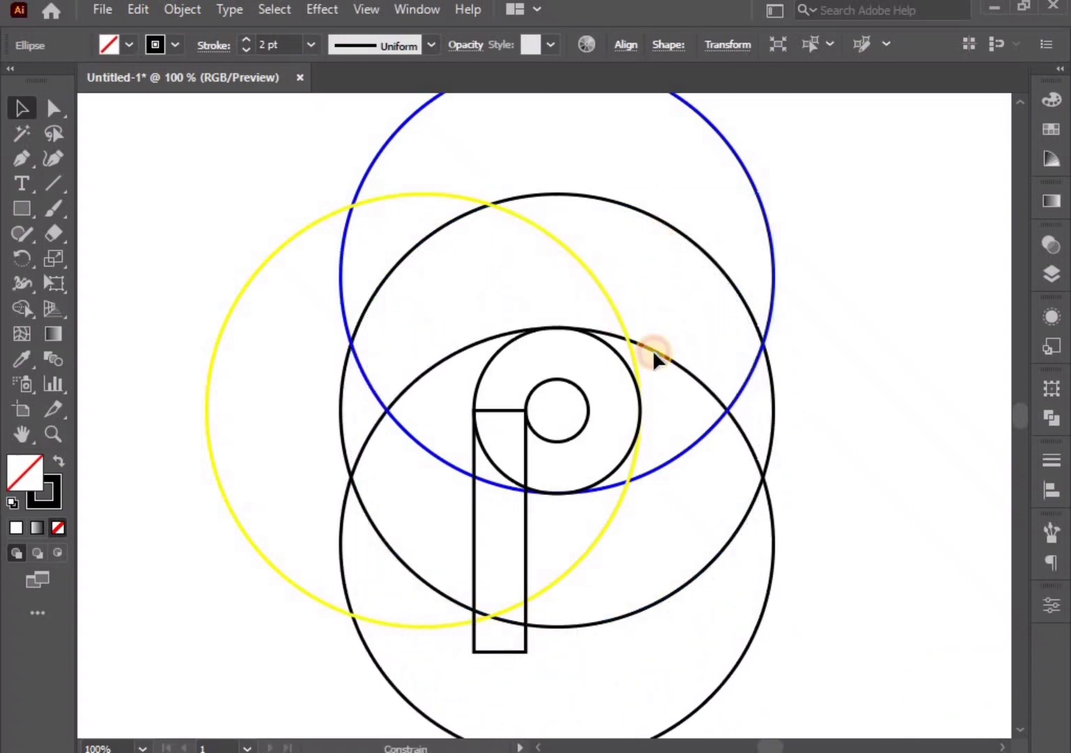
click(175, 45)
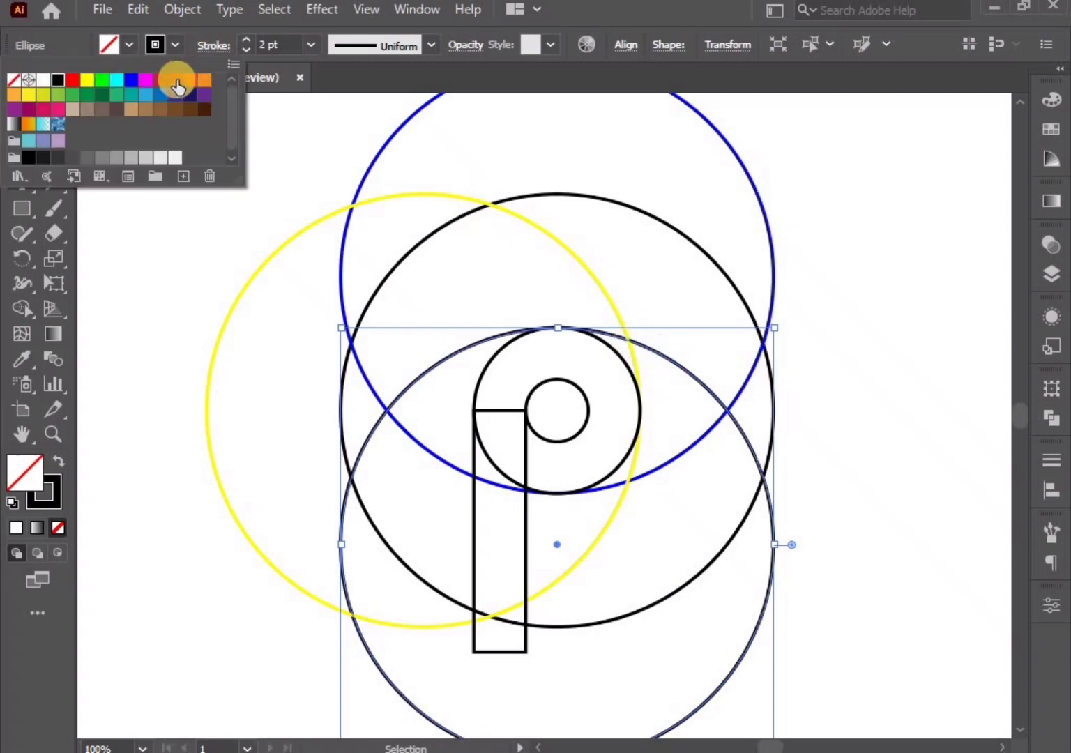
click(178, 85)
click(896, 446)
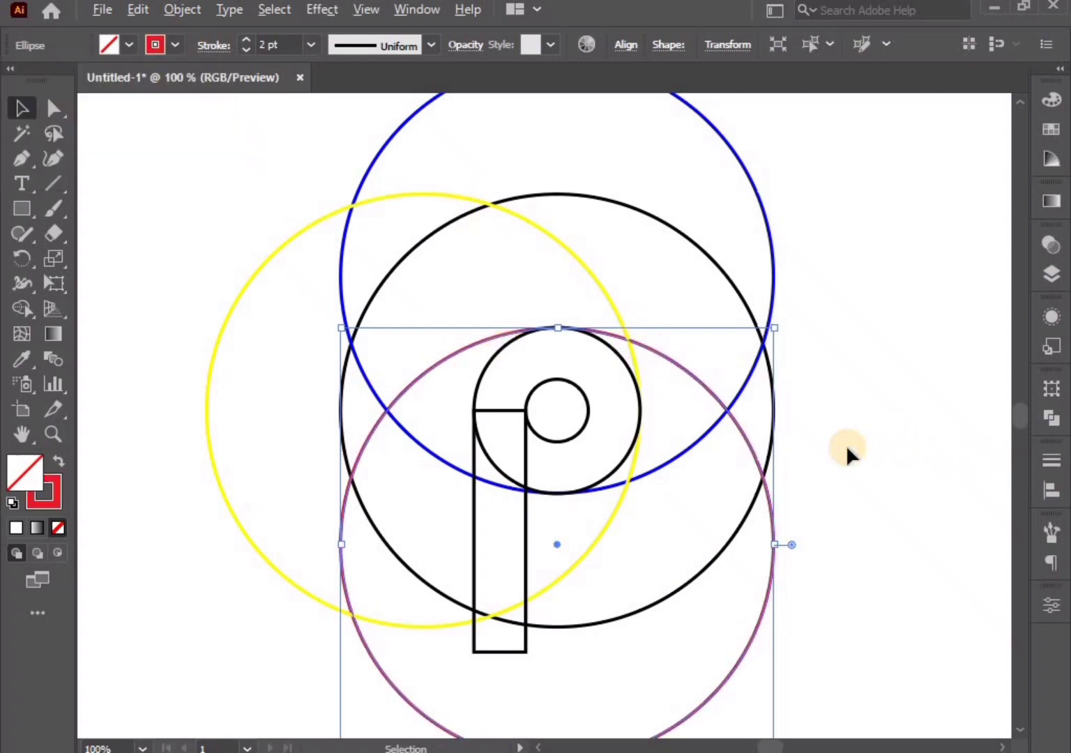
alt+scroll(845, 445, down, 1)
scroll(788, 449, right, 3)
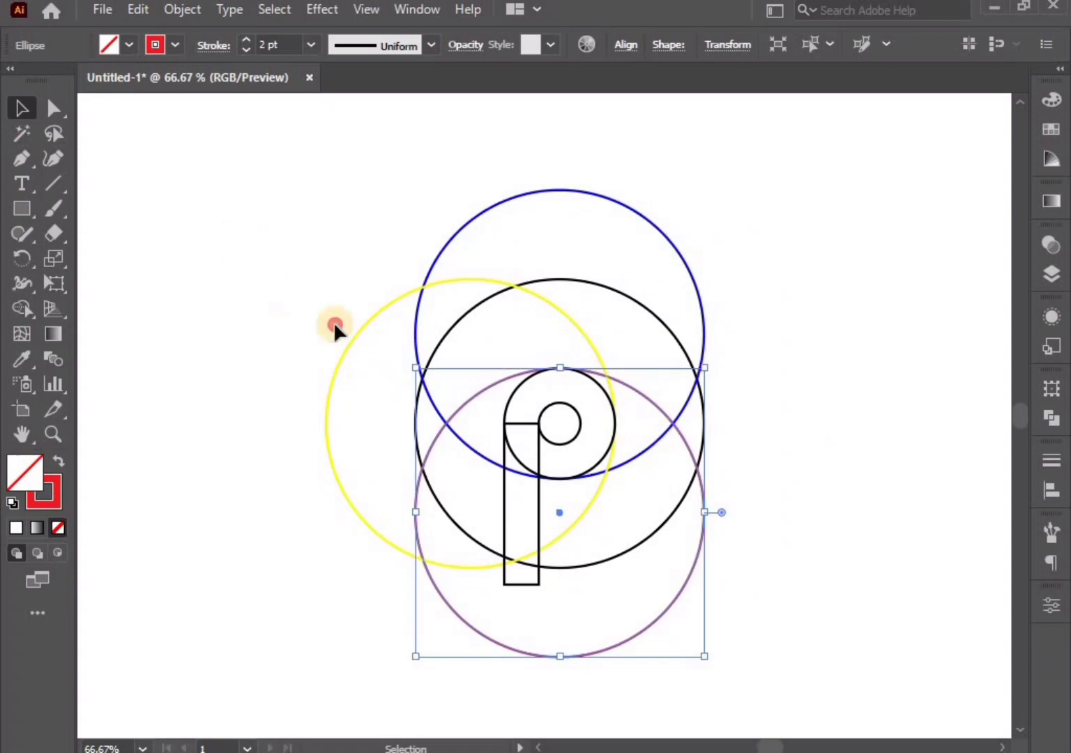
Select all shapes and set their stroke to black.
drag(240, 232, 802, 629)
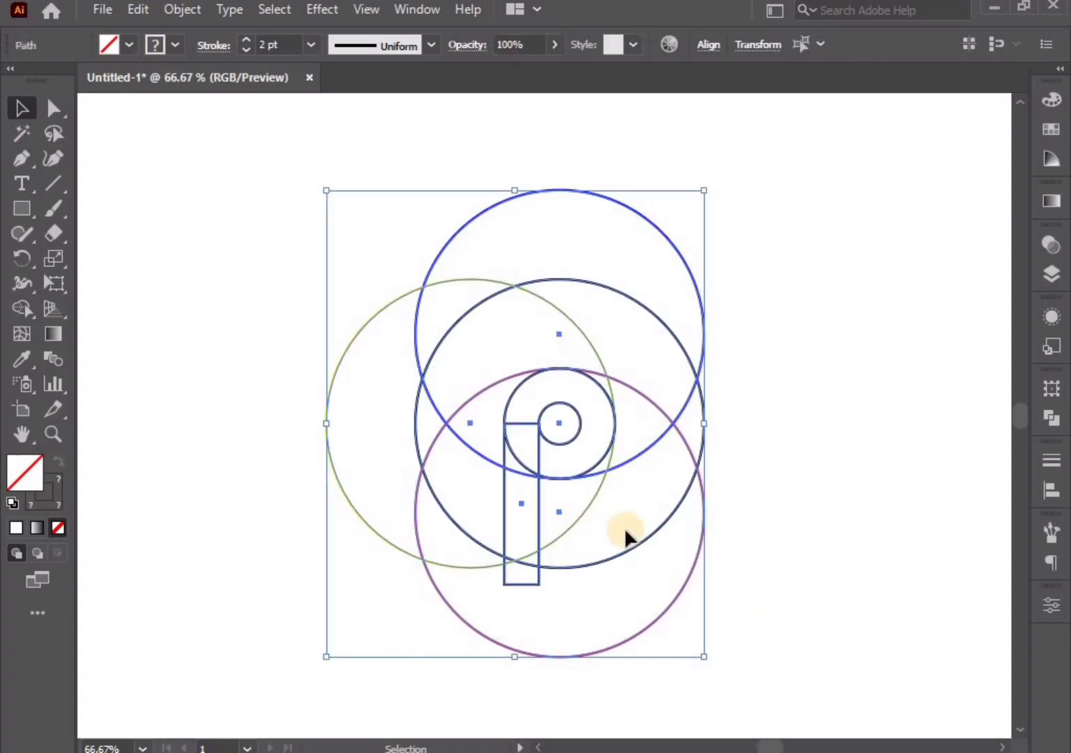
click(24, 310)
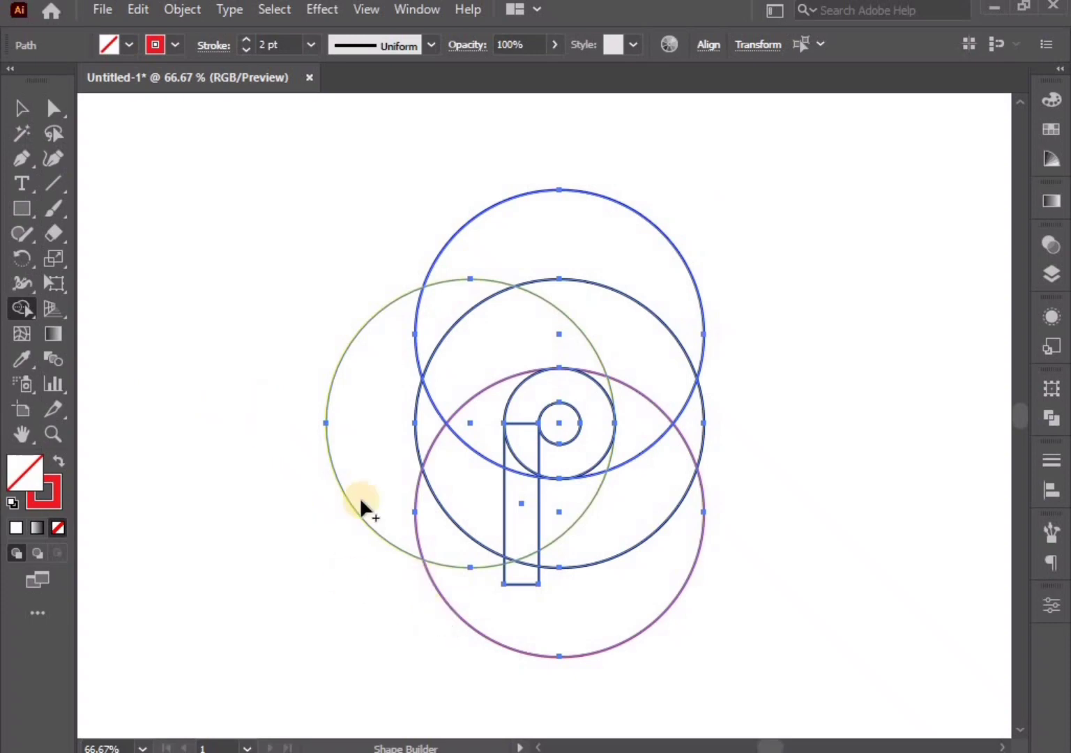
click(175, 47)
click(58, 80)
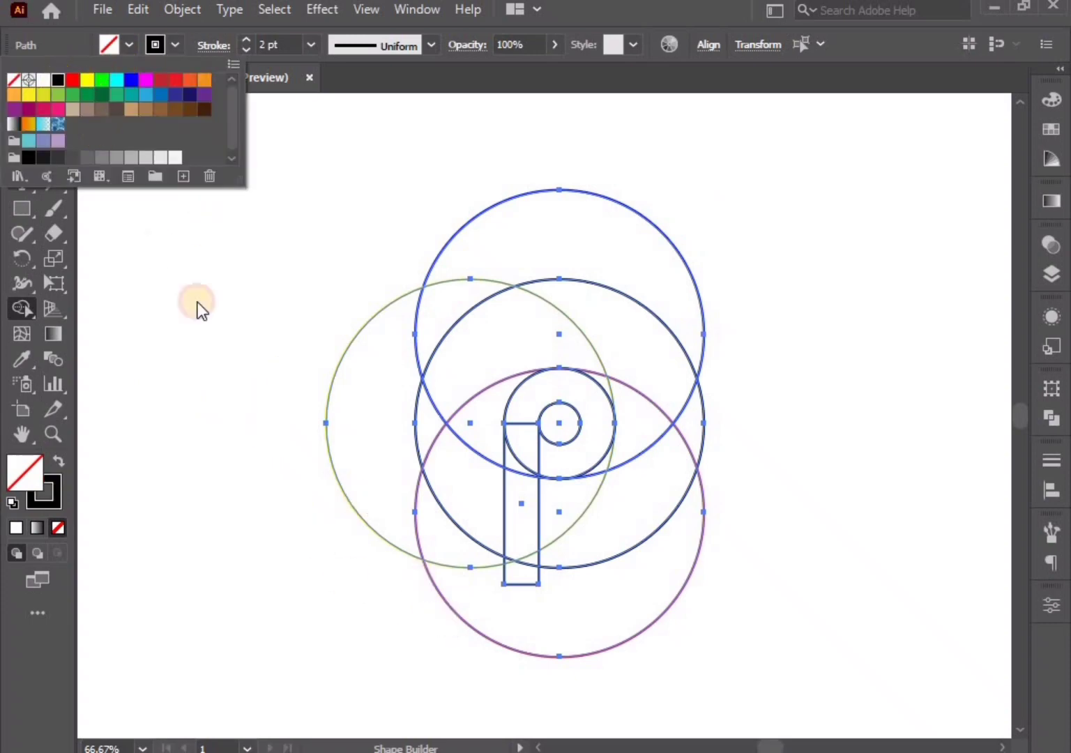
click(237, 359)
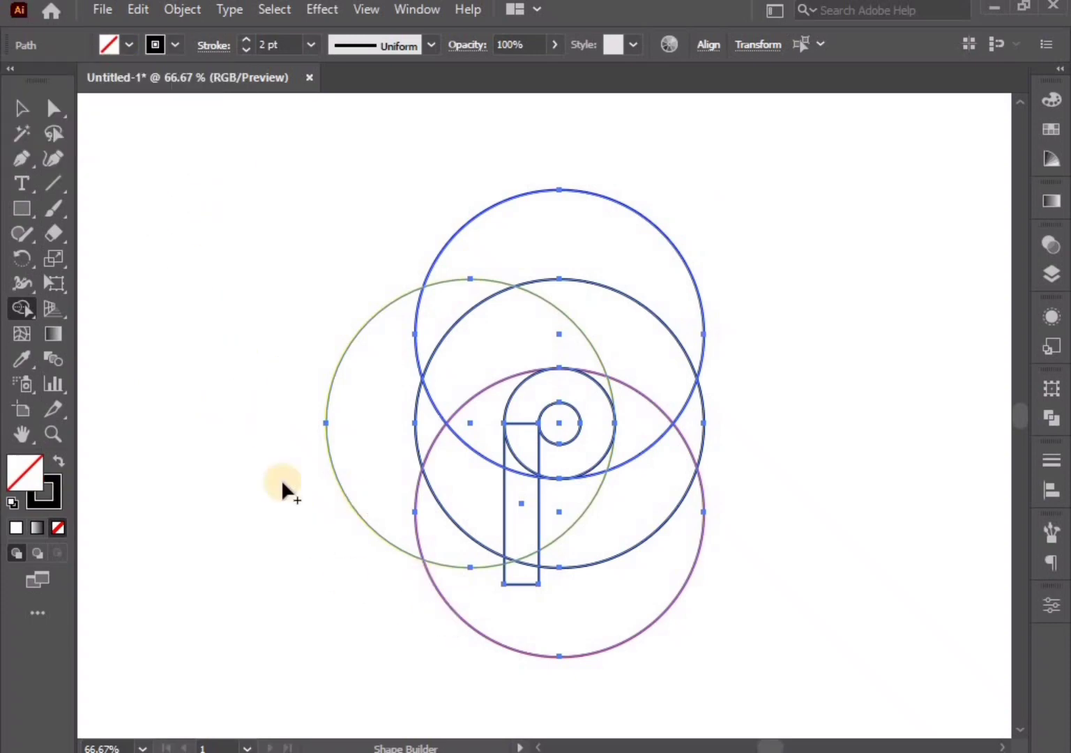
Delete the guide circles' parts outside the large circle and merge stem with ring.
alt+click(559, 642)
drag(422, 543, 388, 509)
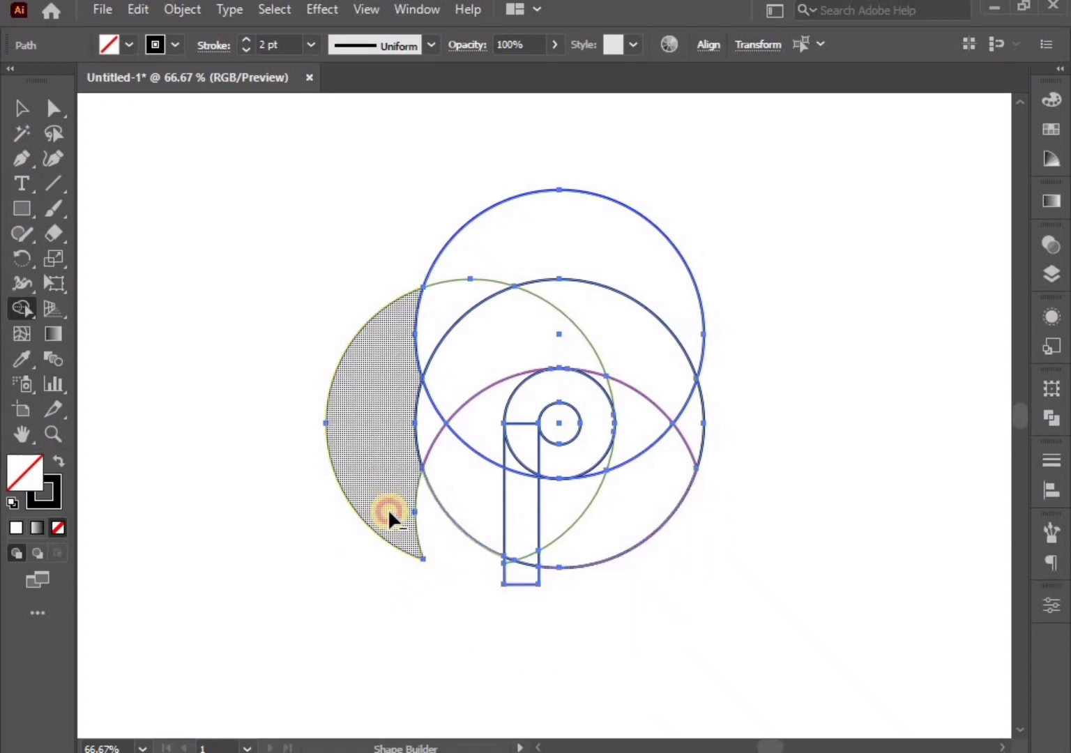
drag(415, 302, 467, 256)
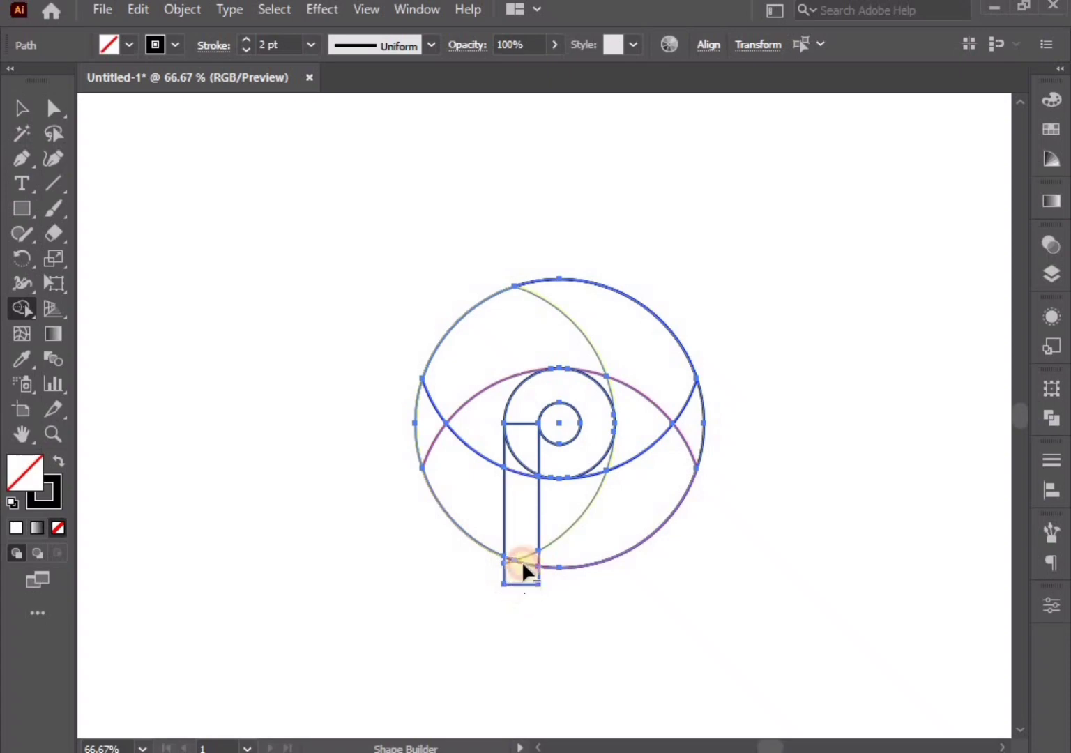
drag(521, 452, 531, 392)
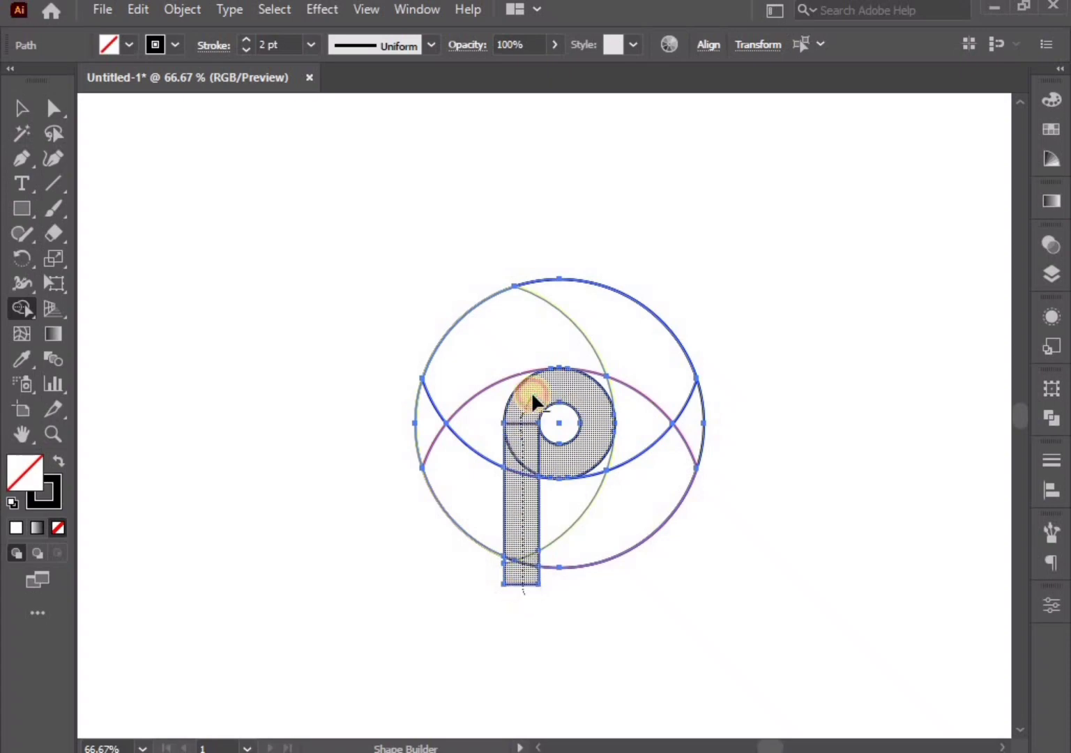
scroll(523, 565, up, 2)
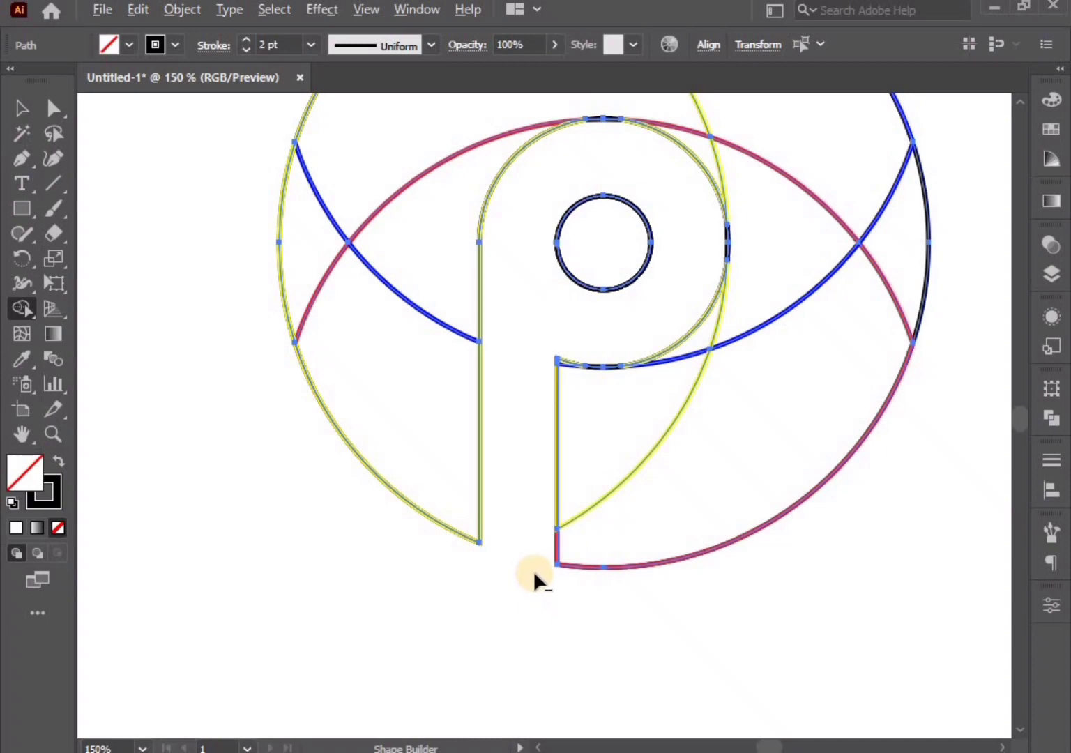
Merge the lower-right regions and right wedge into the upper crescent.
scroll(534, 570, down, 1)
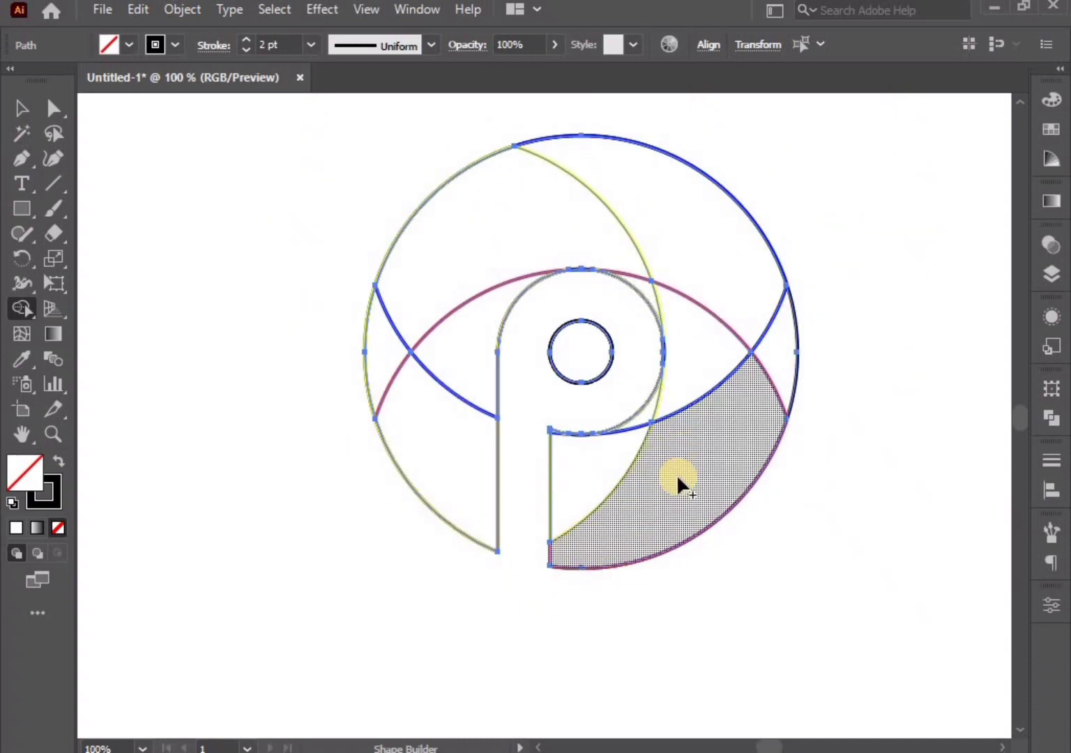
drag(605, 523, 698, 454)
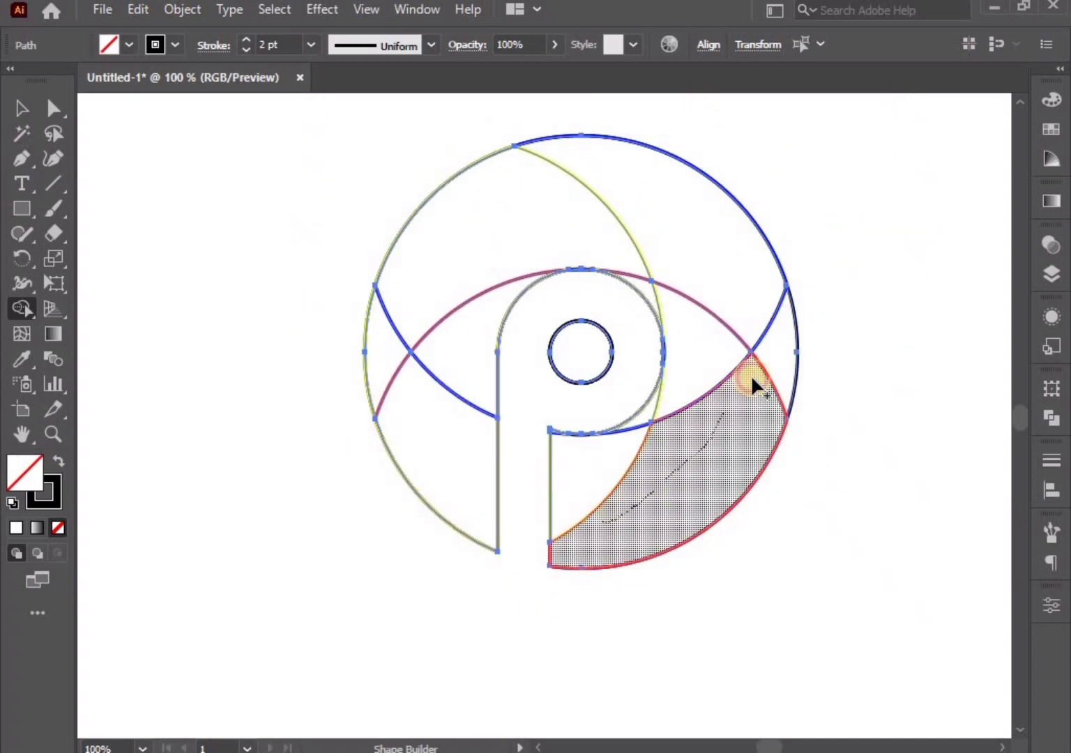
drag(751, 379, 760, 358)
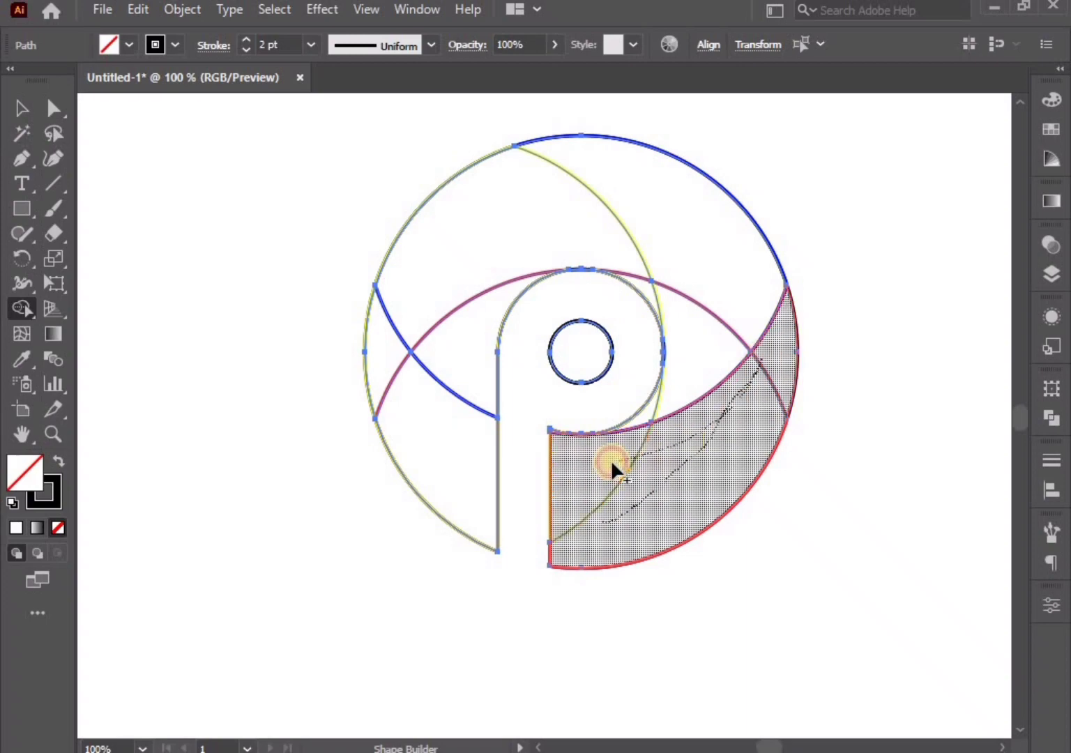
drag(654, 456, 614, 464)
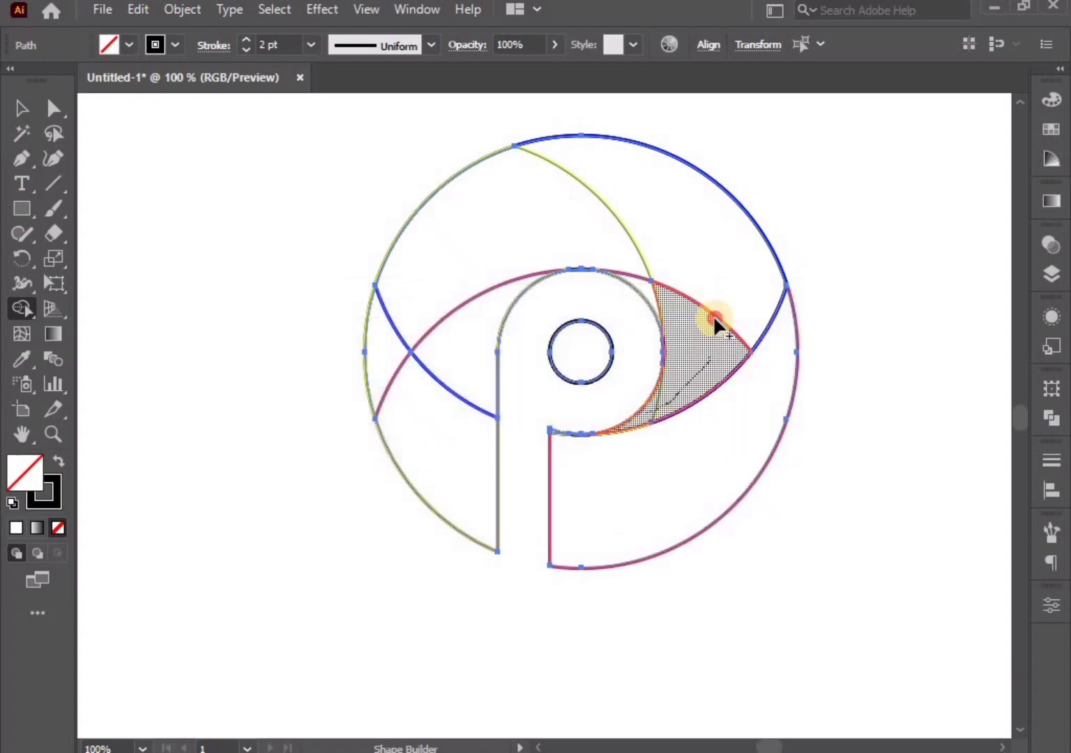
drag(712, 315, 703, 252)
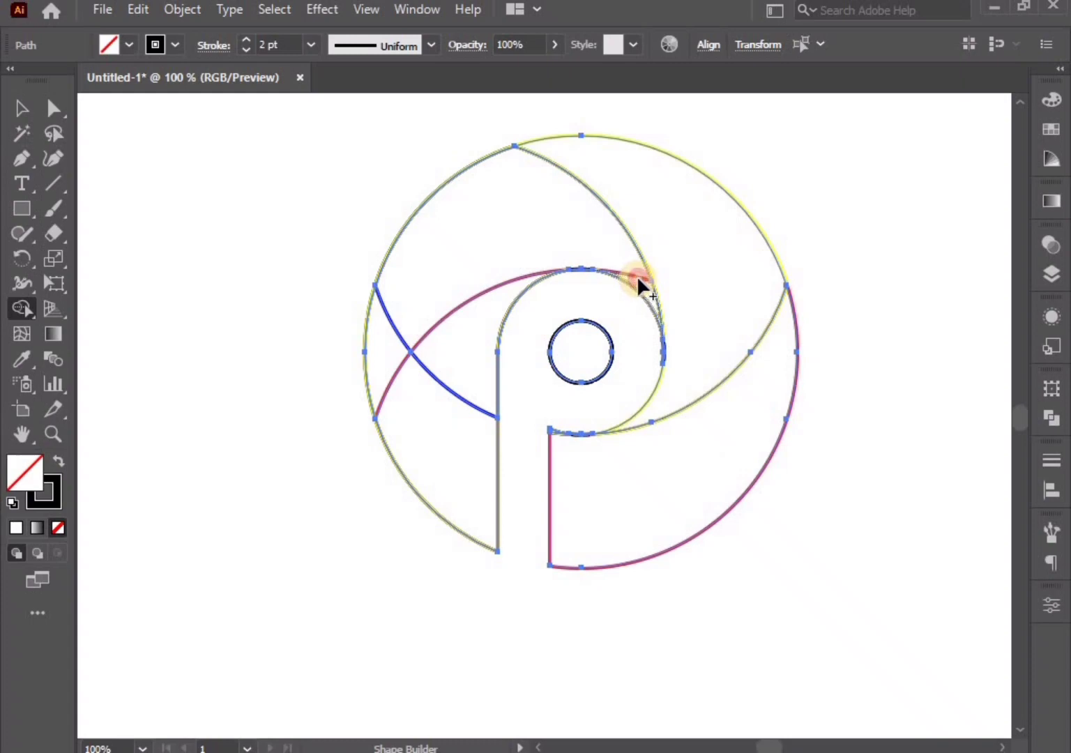
Merge the upper-left, lower-left and small corner sliver regions into their neighbours.
drag(637, 276, 597, 249)
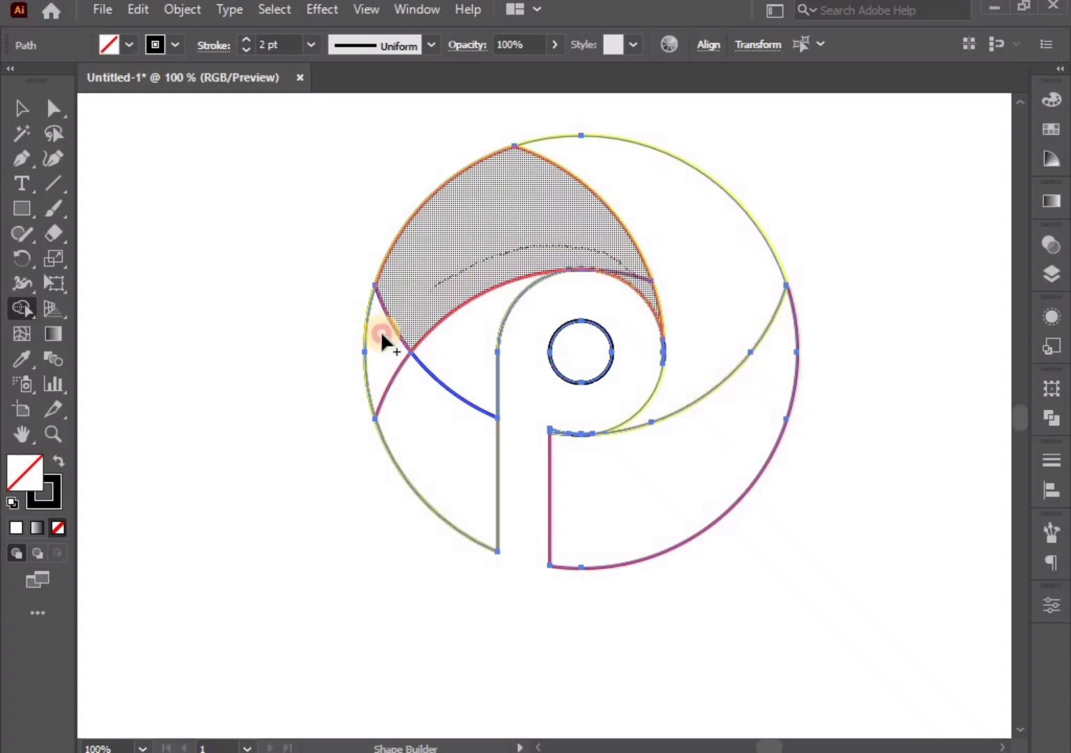
mouse_move(380, 330)
mouse_down()
mouse_move(447, 349)
mouse_move(475, 447)
mouse_up()
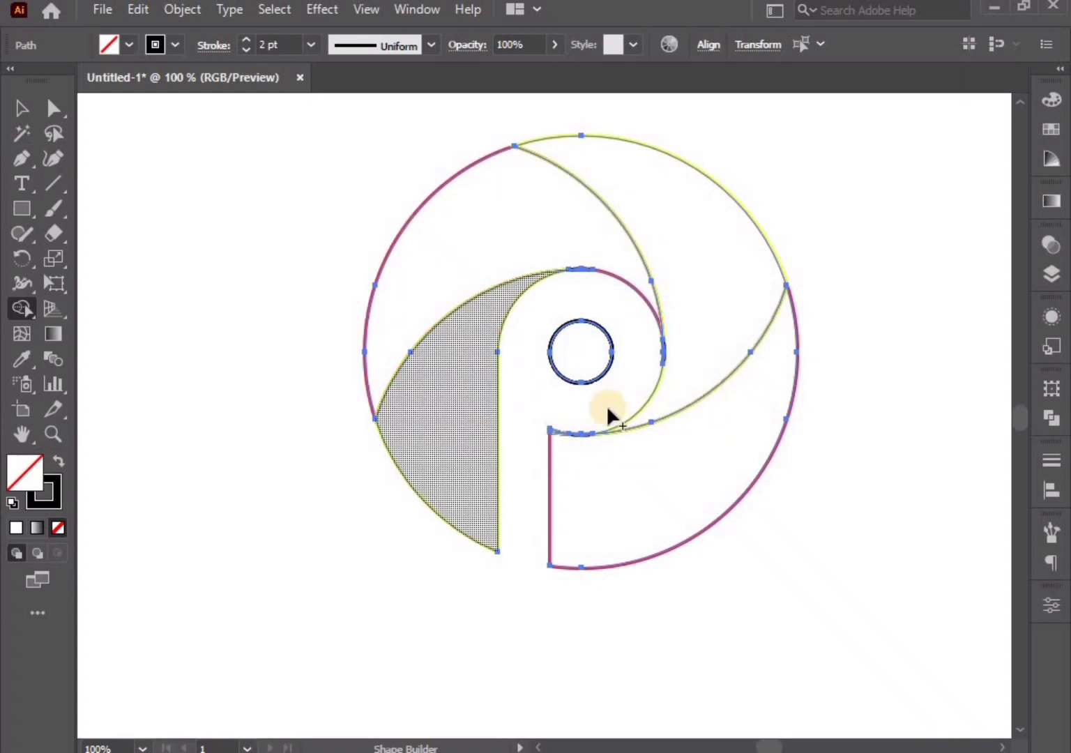
scroll(555, 437, up, 3)
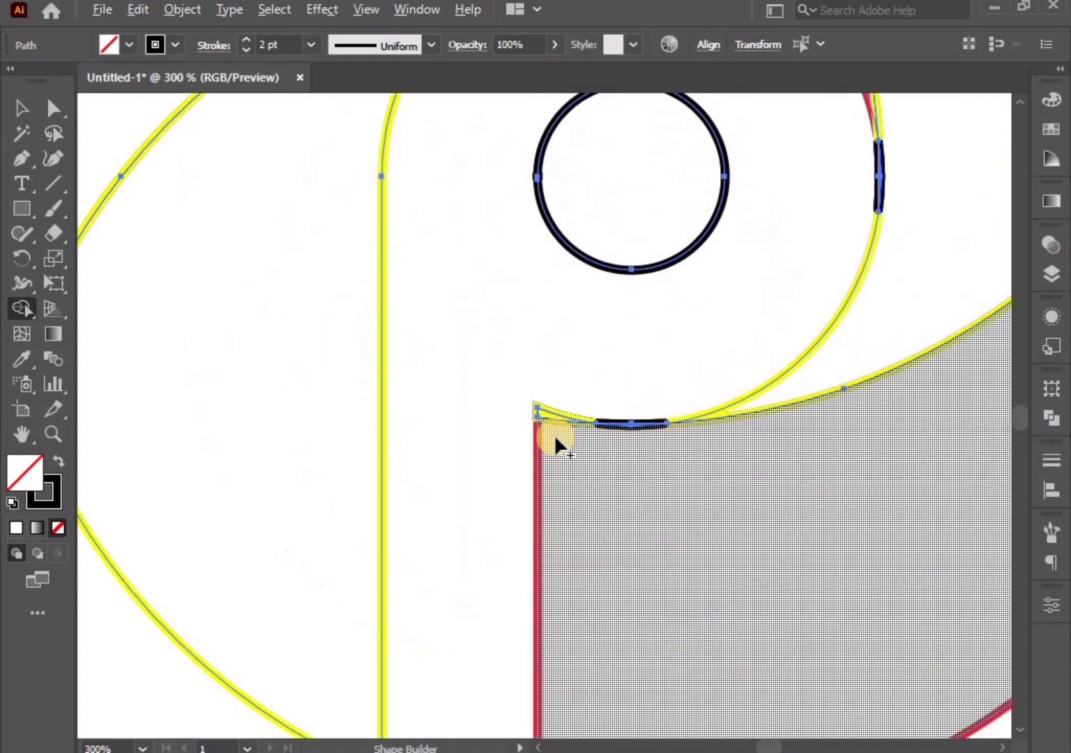
drag(547, 417, 623, 428)
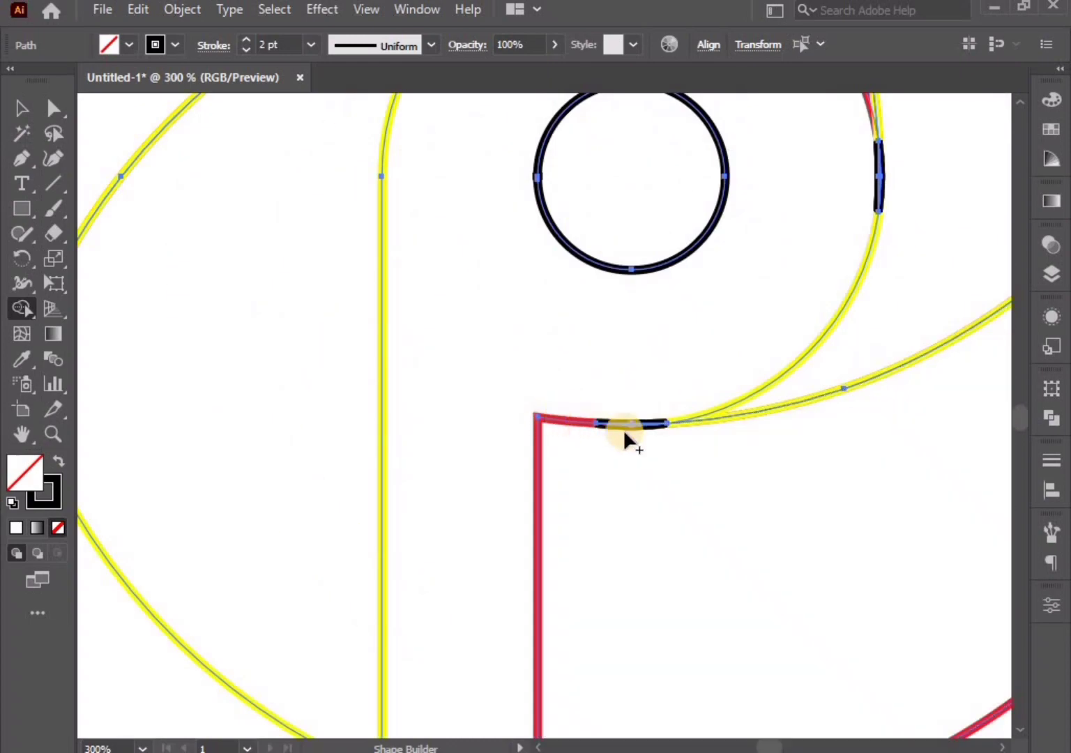
scroll(600, 439, down, 2)
scroll(581, 462, down, 2)
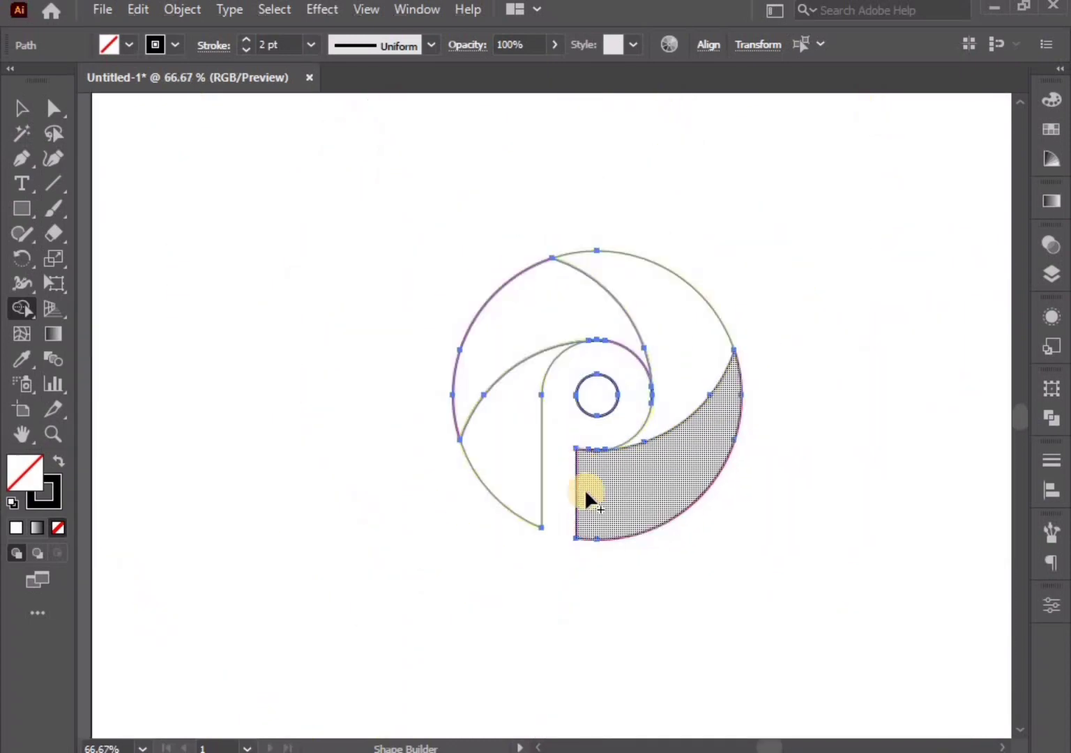
drag(563, 530, 520, 527)
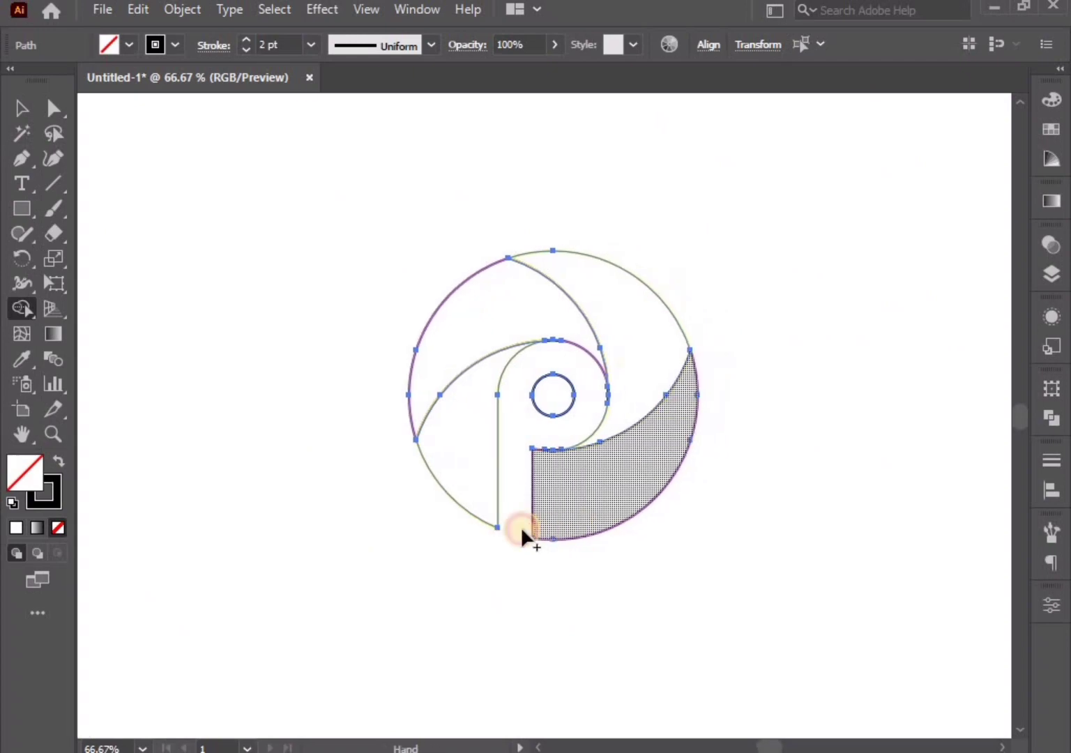
Fill all logo paths with the White, Black gradient preset.
click(18, 106)
click(250, 281)
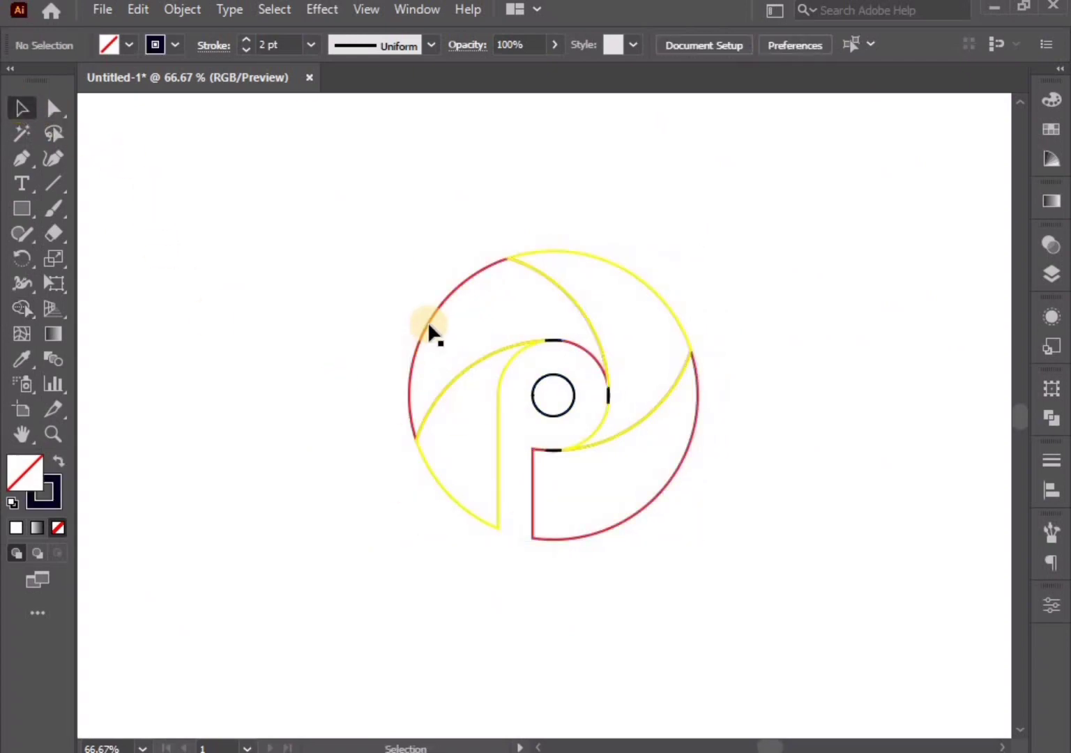
drag(366, 223, 724, 539)
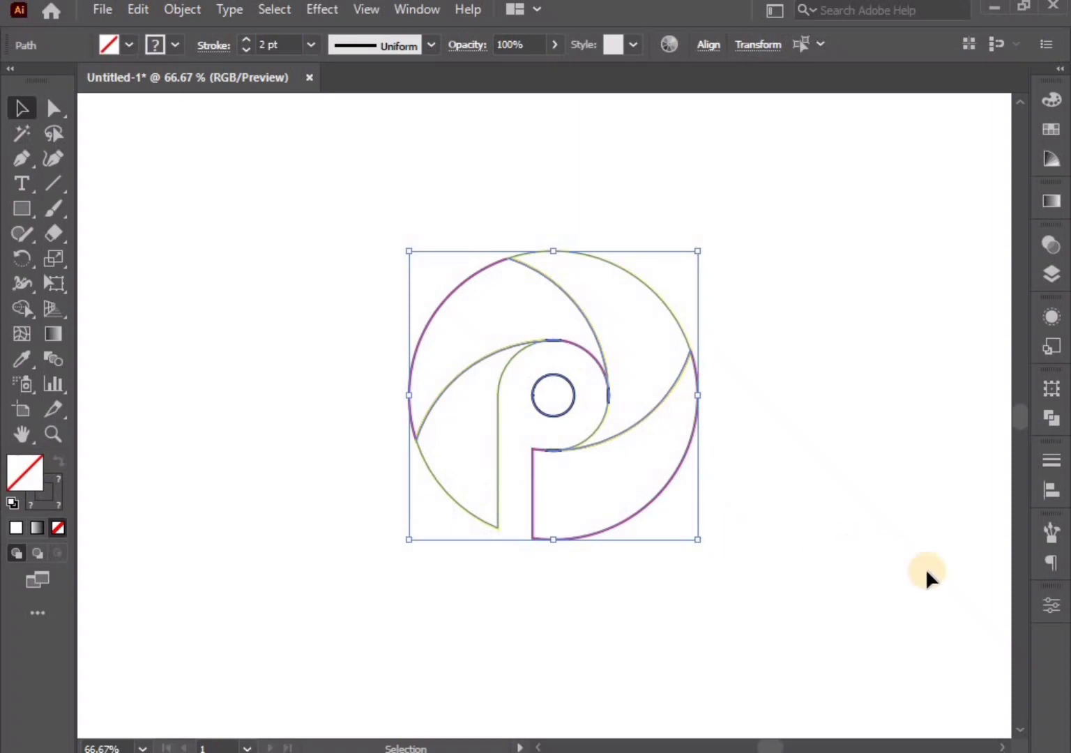
click(1052, 201)
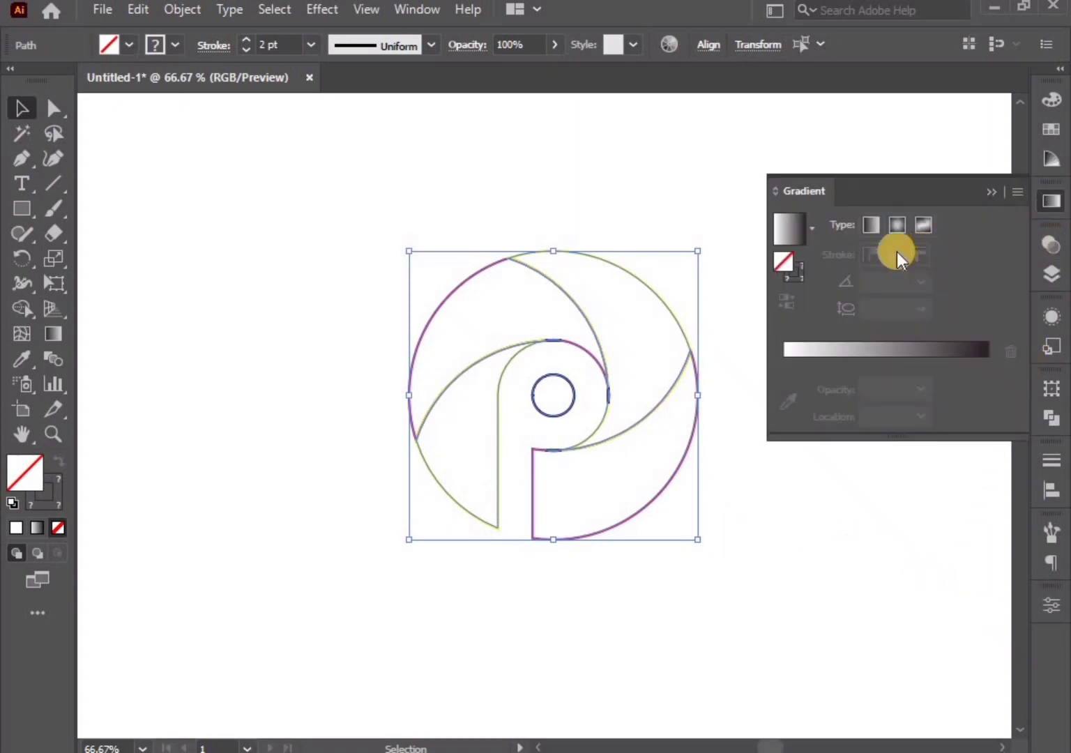
click(813, 230)
click(747, 267)
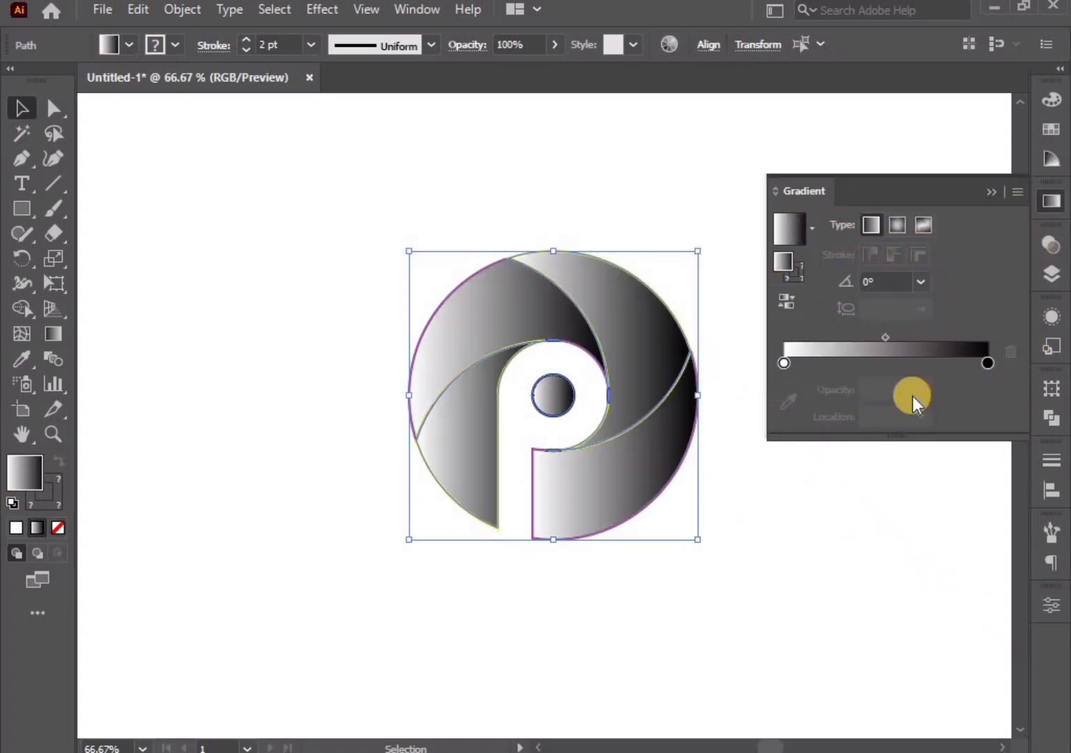
click(992, 187)
click(739, 418)
Select the four logo pieces: lower-right, upper-right, upper-left and lower-left.
click(620, 483)
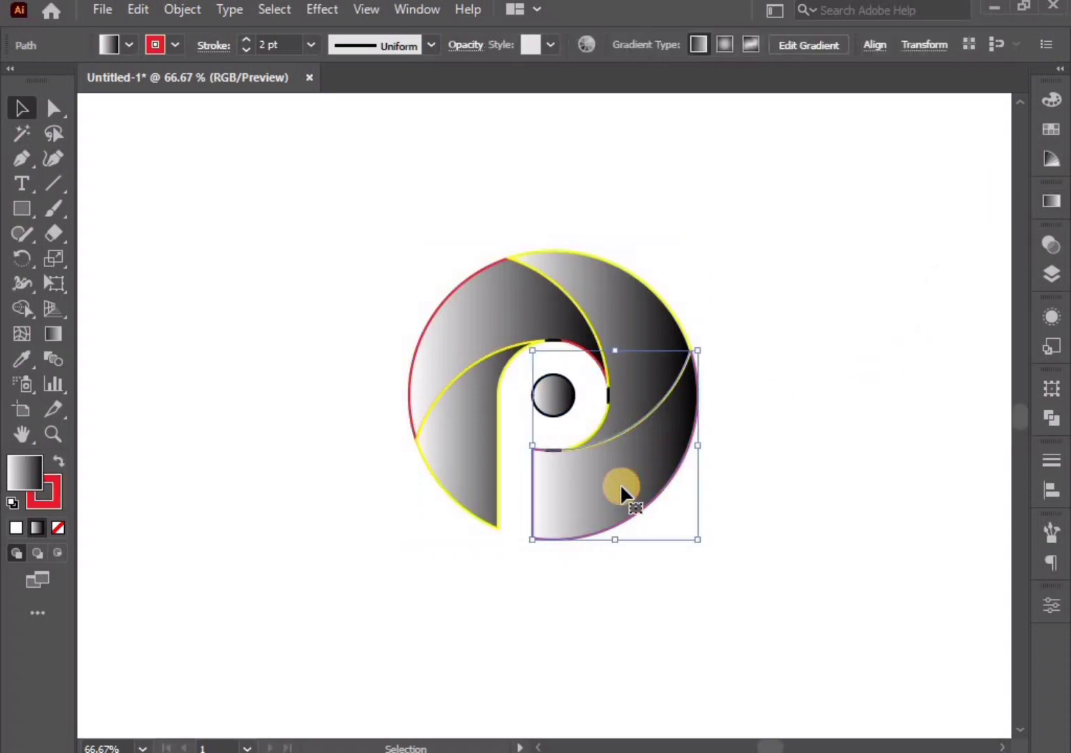
shift+click(613, 360)
shift+click(502, 318)
shift+click(465, 406)
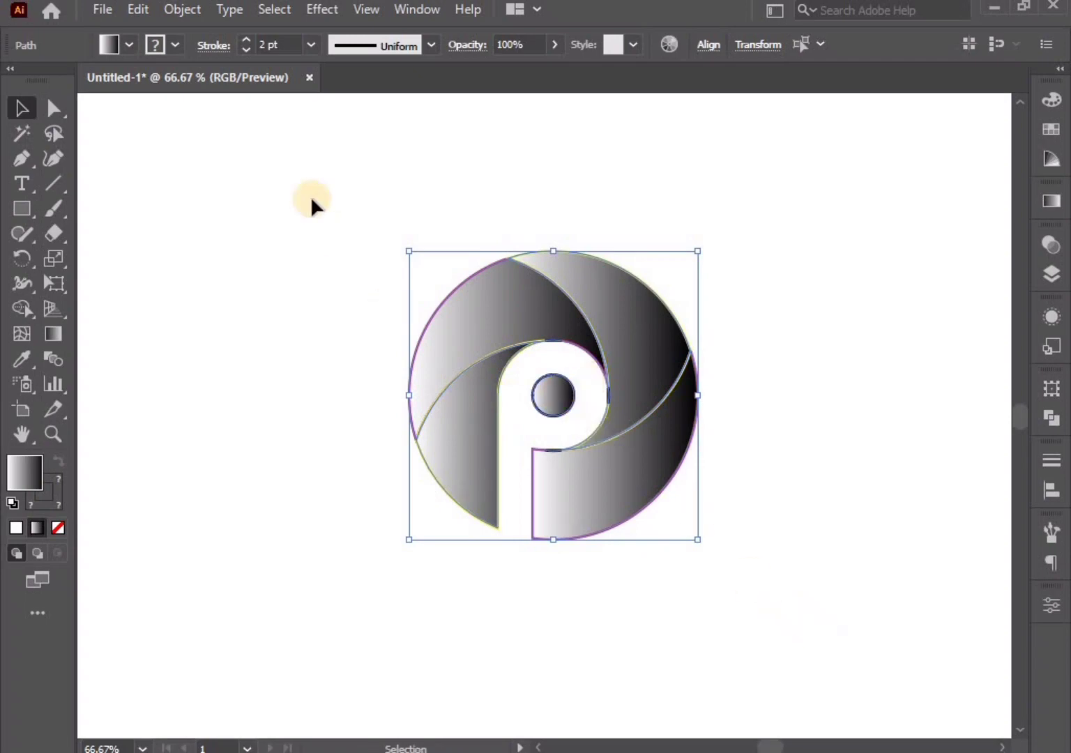
Cut the logo, delete the leftover marks, and paste the logo back in front.
click(138, 9)
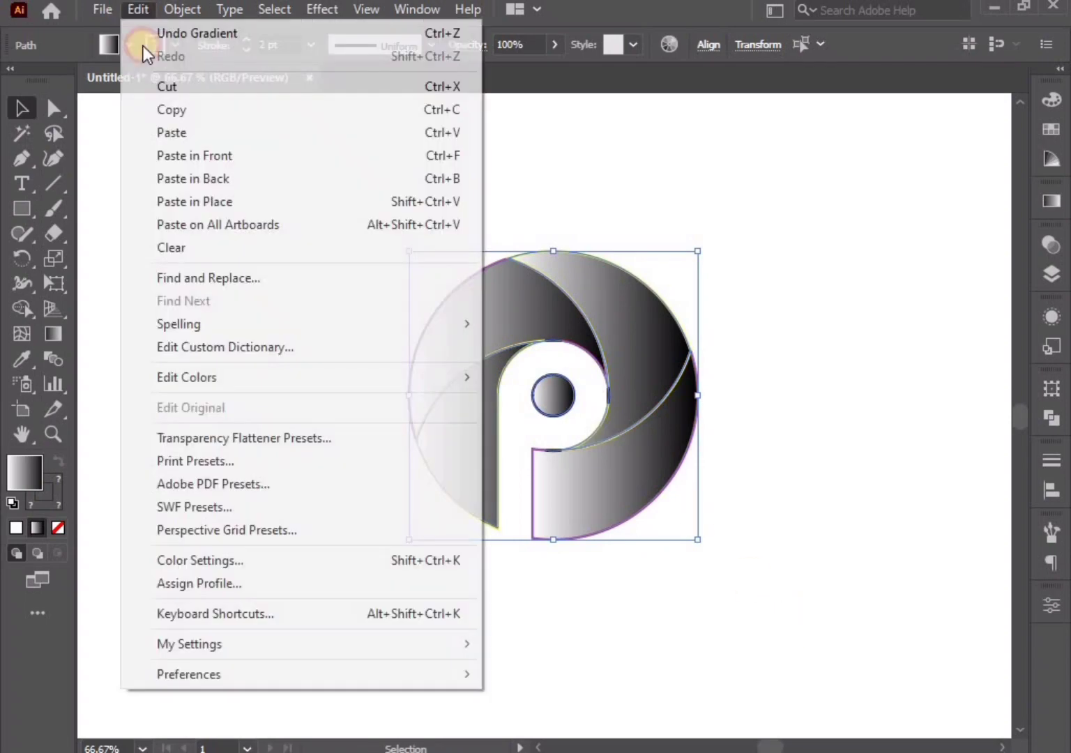
click(164, 95)
drag(598, 441, 691, 525)
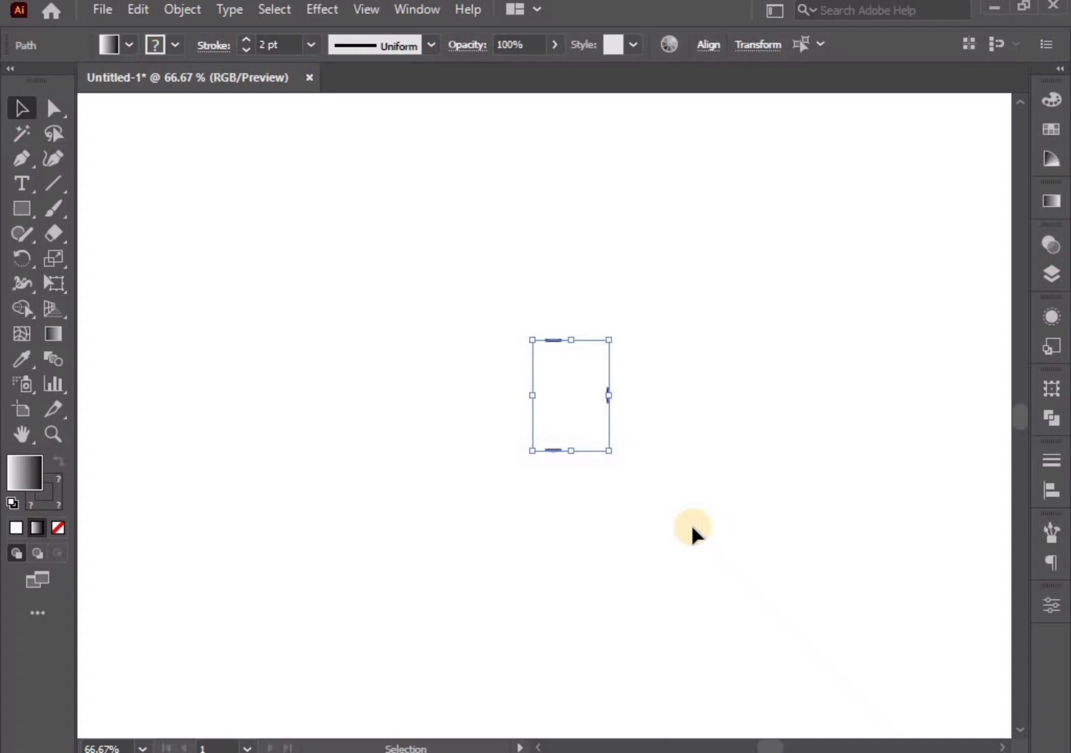
key(Delete)
click(129, 12)
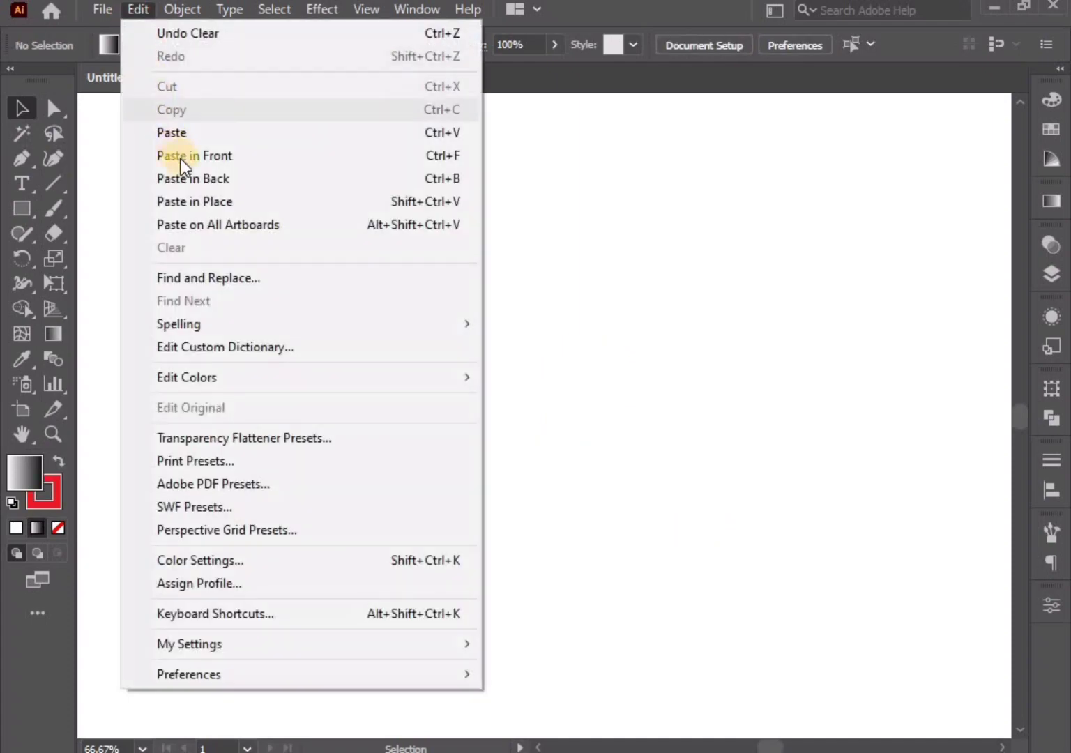
click(225, 201)
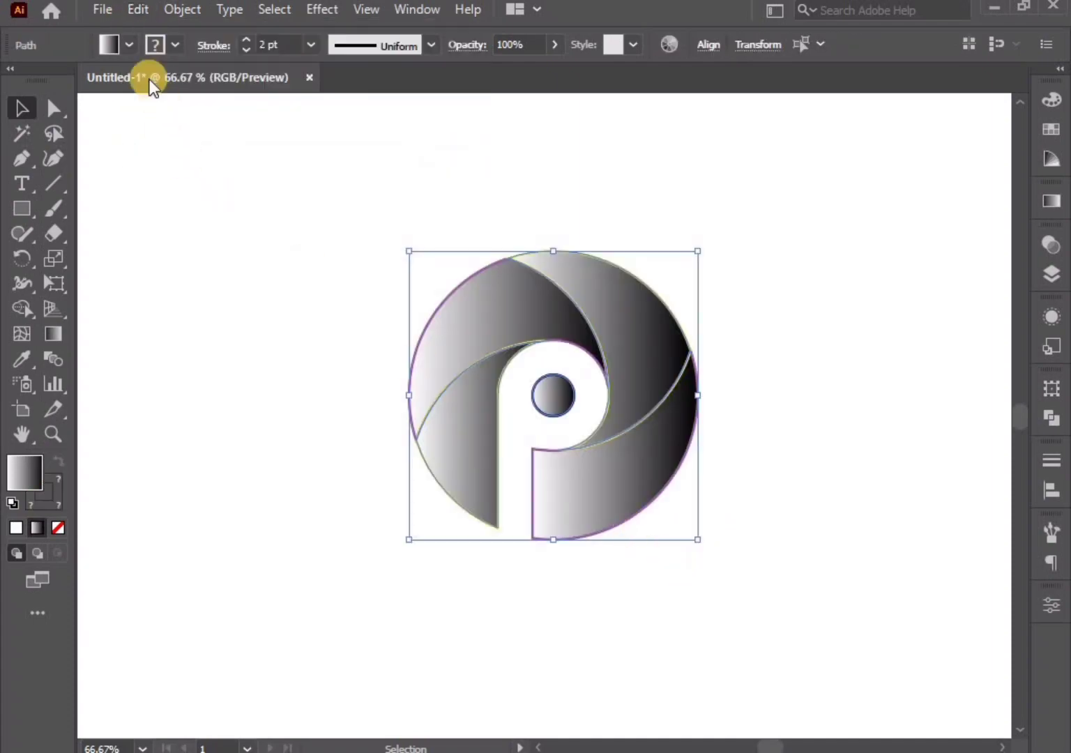
Set the logo pieces' stroke to None.
click(175, 44)
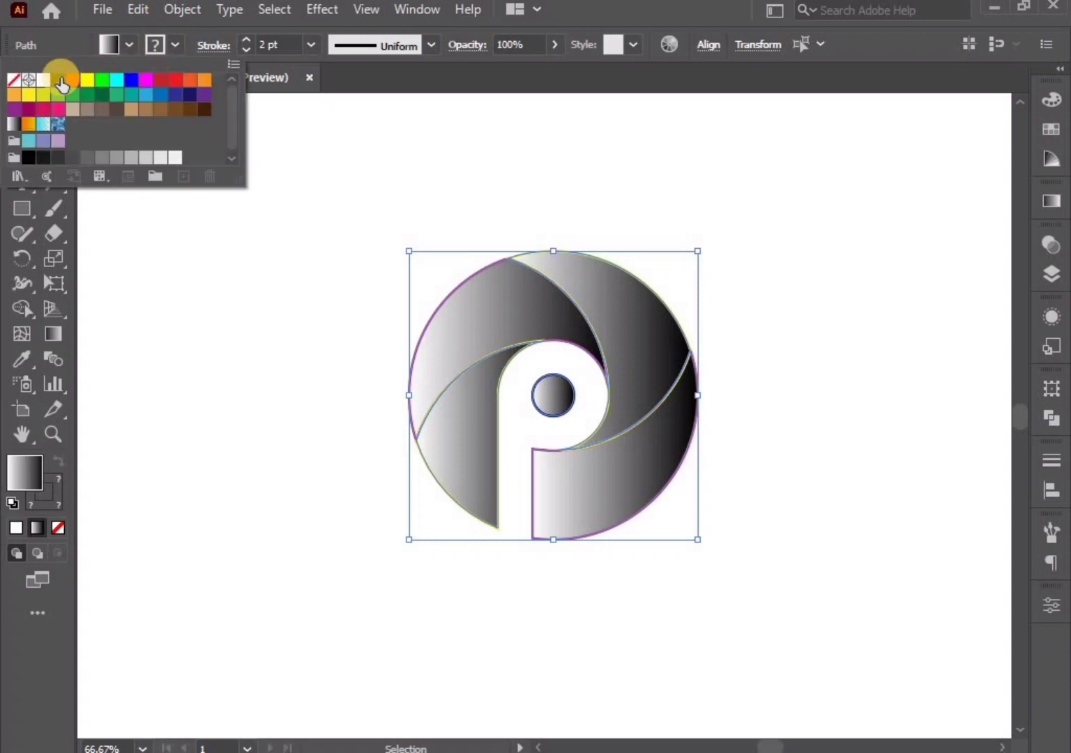
click(13, 80)
click(332, 466)
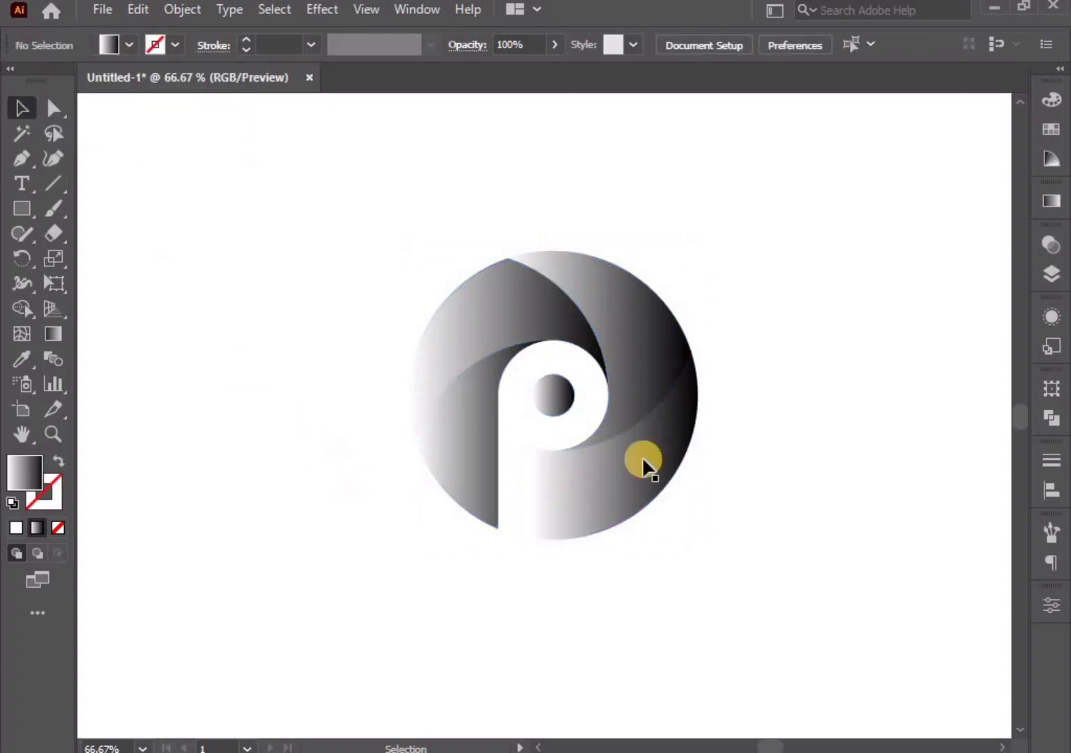
Set the lower-right piece's gradient stops to a pink start and purple end.
click(662, 457)
click(1050, 201)
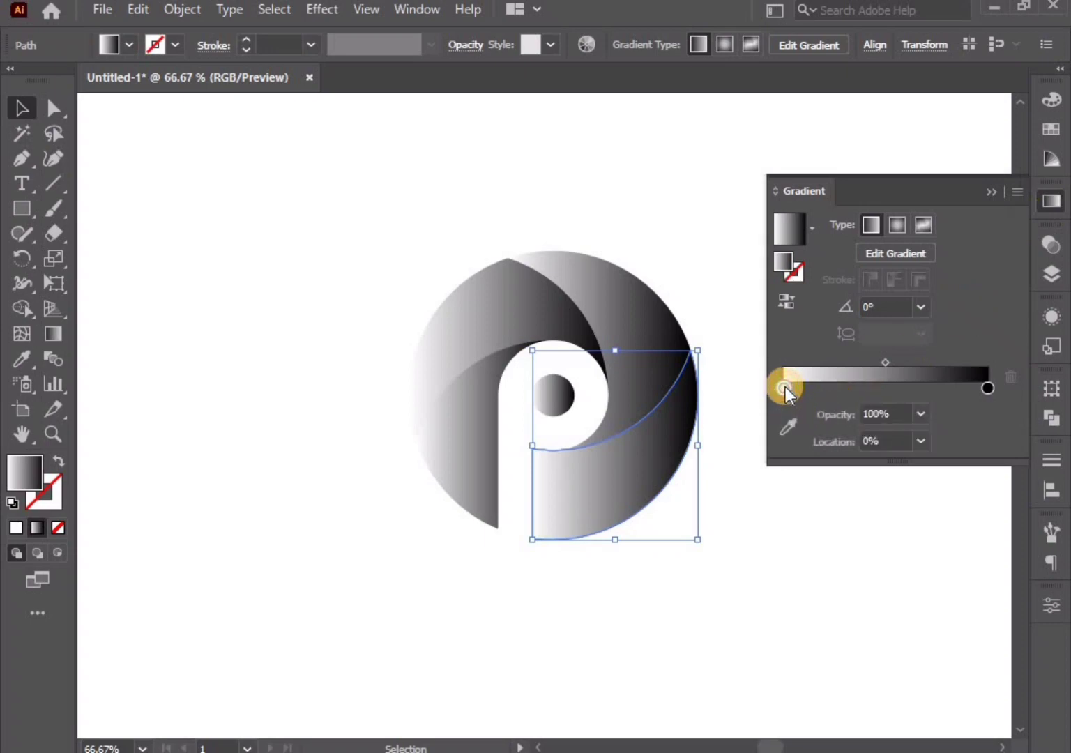
double_click(785, 389)
click(716, 499)
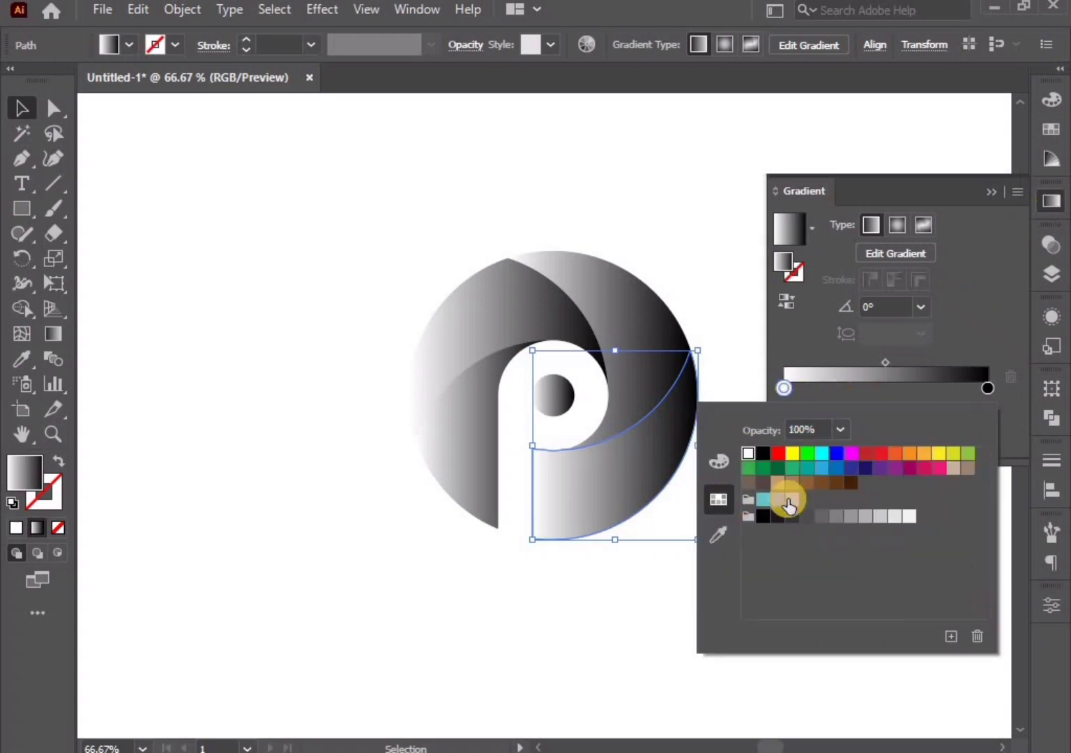
click(938, 473)
click(987, 388)
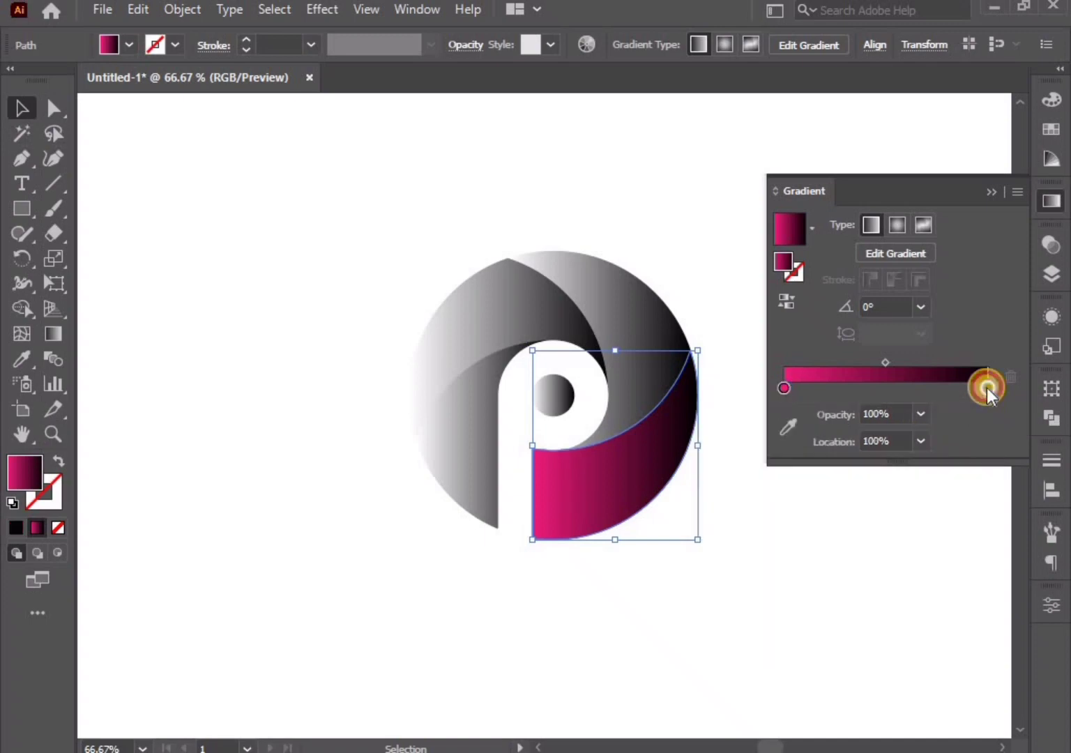
double_click(987, 388)
click(880, 468)
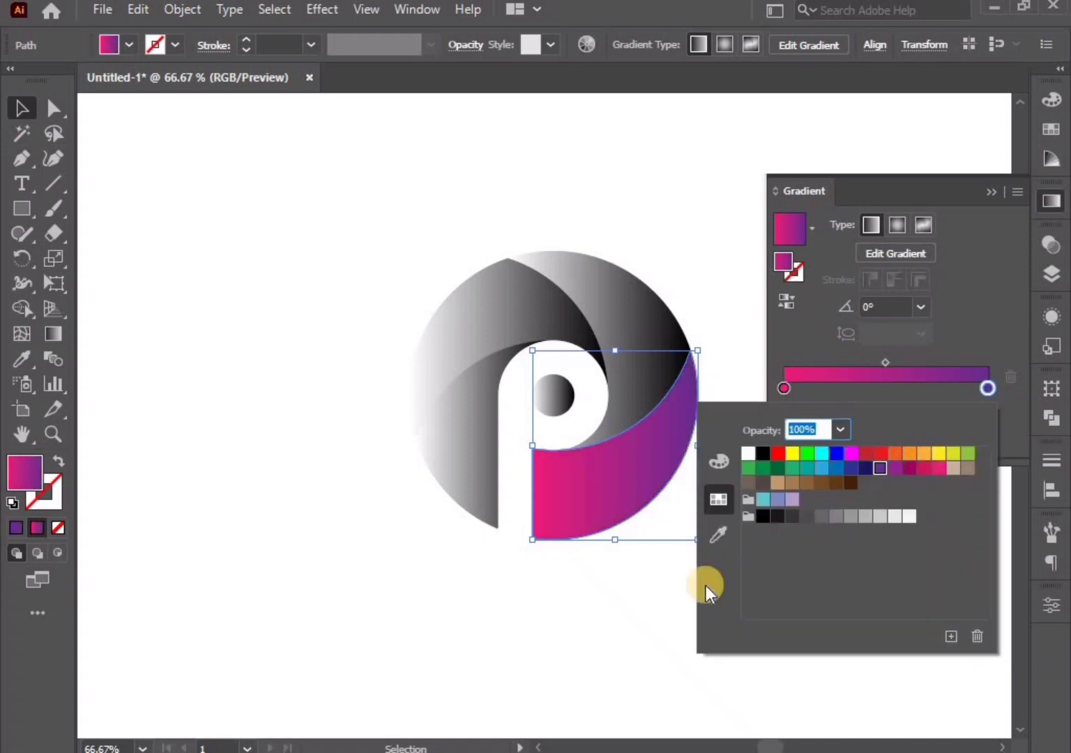
click(621, 608)
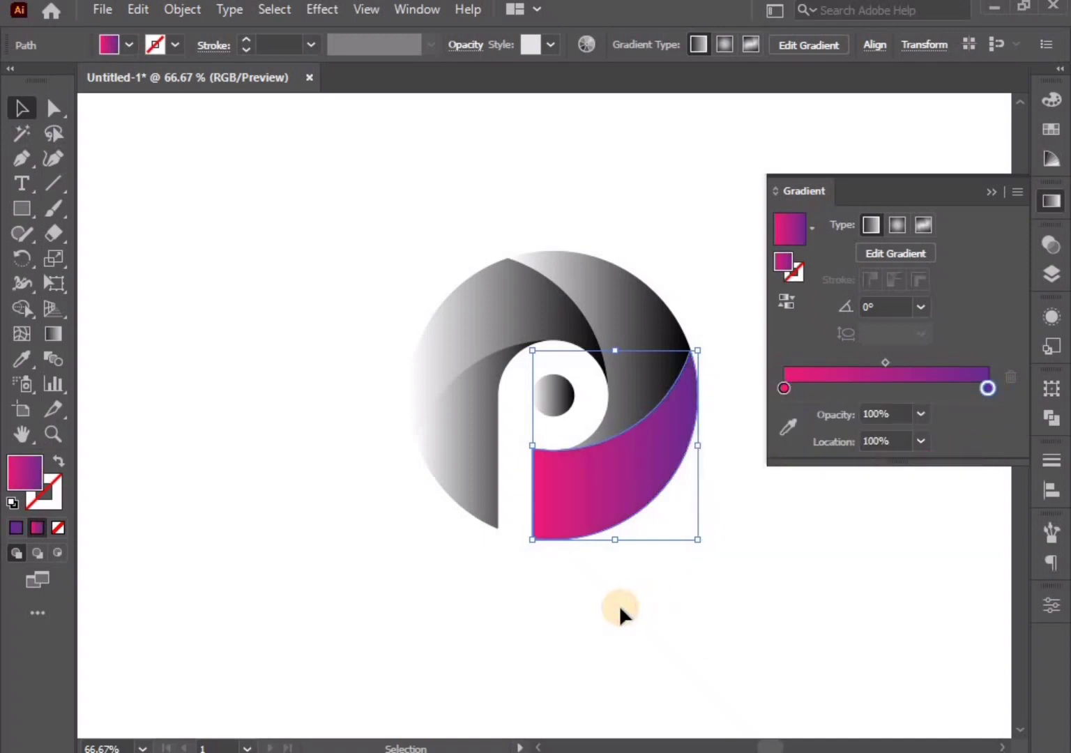
click(614, 307)
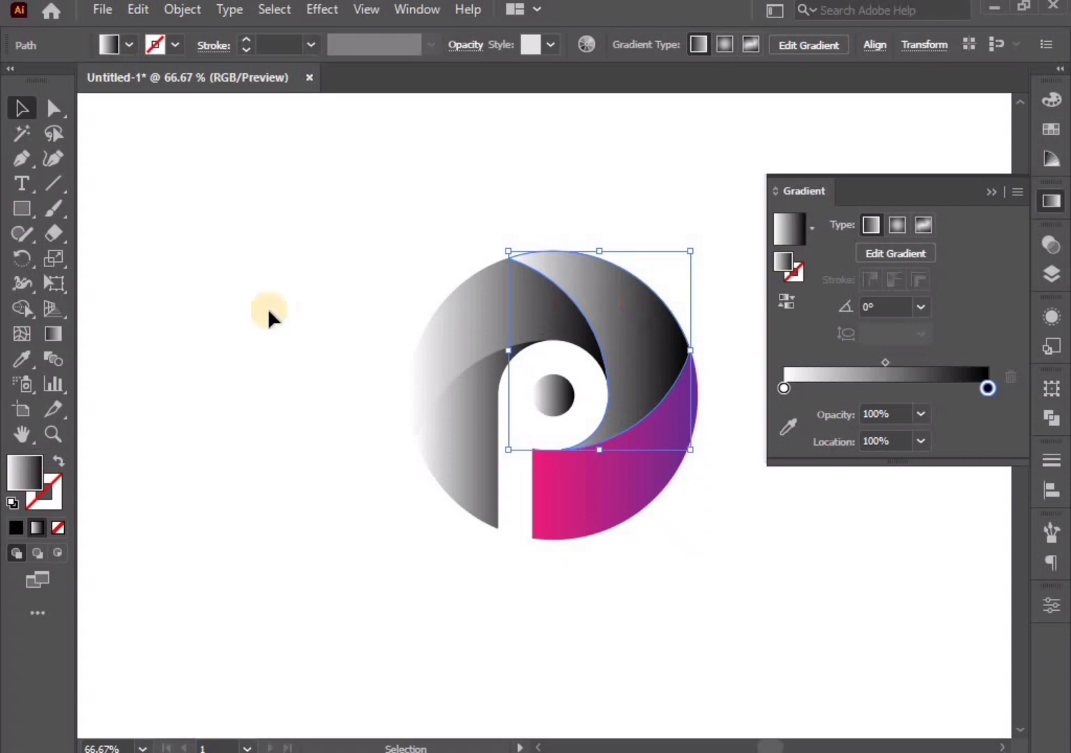
Eyedropper the pink-purple gradient onto the upper swirl and the upper-left piece.
click(30, 359)
click(592, 479)
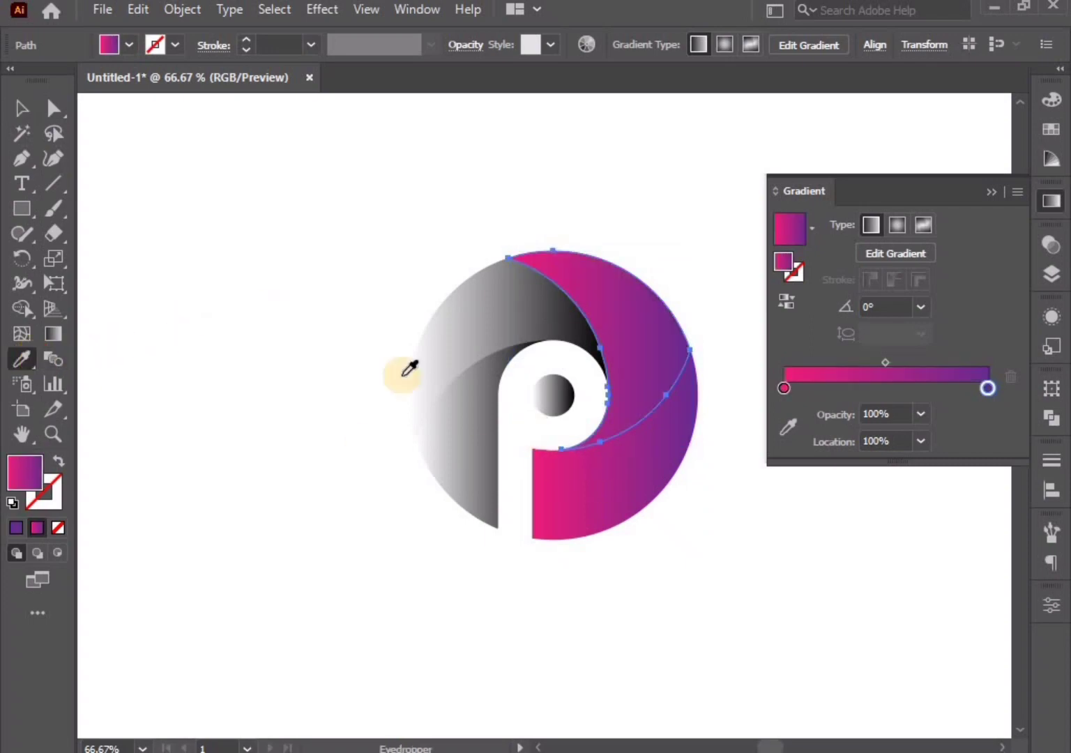
click(21, 107)
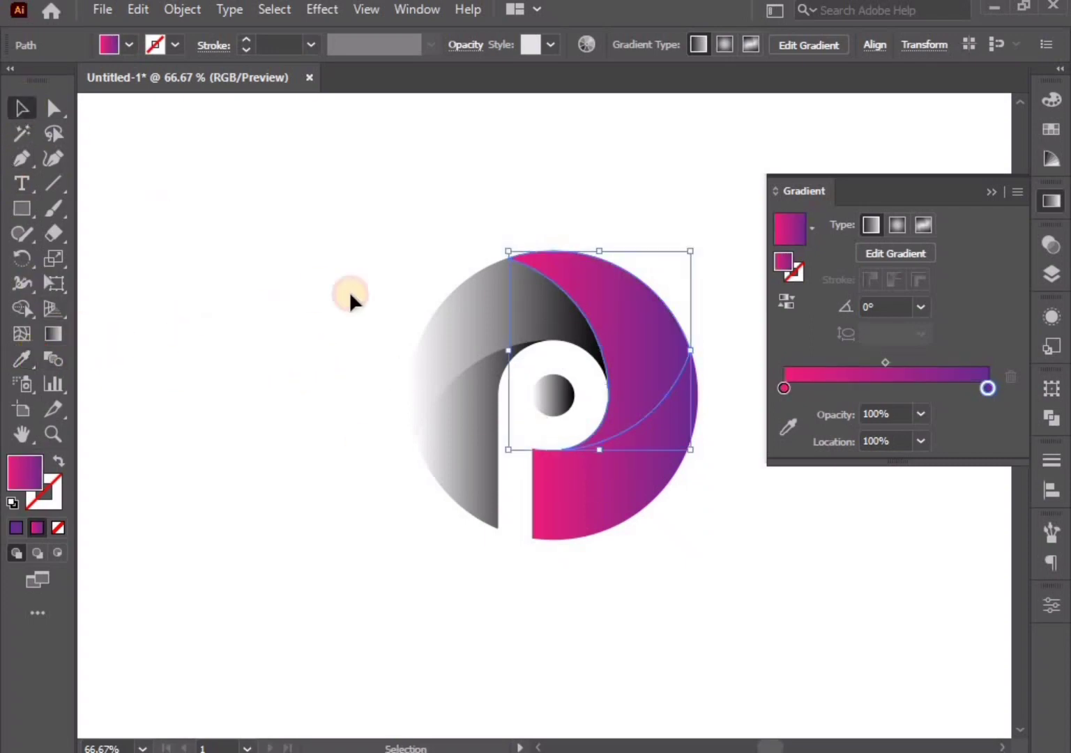
click(454, 307)
click(22, 358)
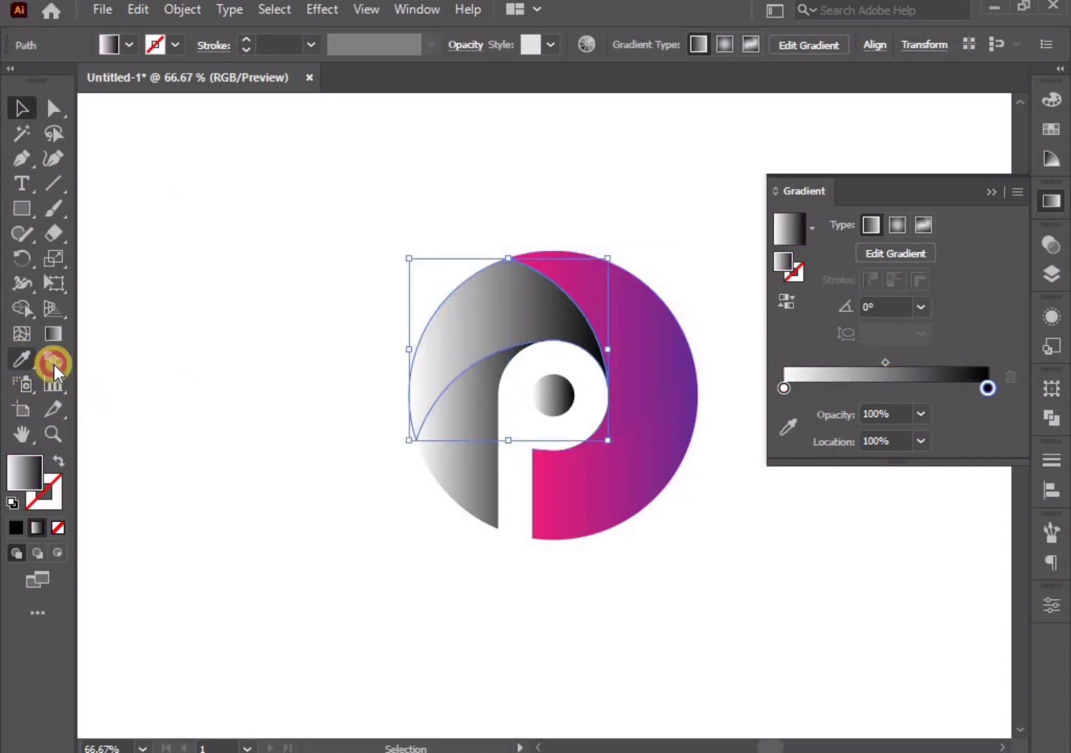
click(611, 334)
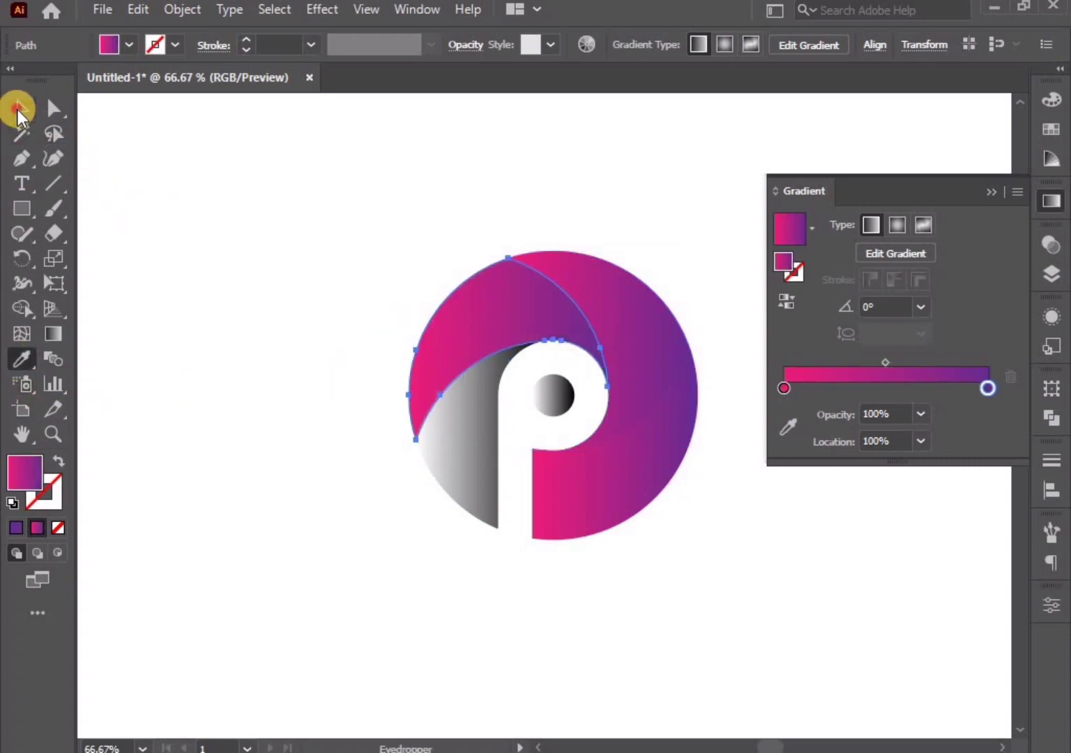
Copy the pink-purple gradient onto the lower-left piece and the small inner circle.
click(20, 107)
click(461, 462)
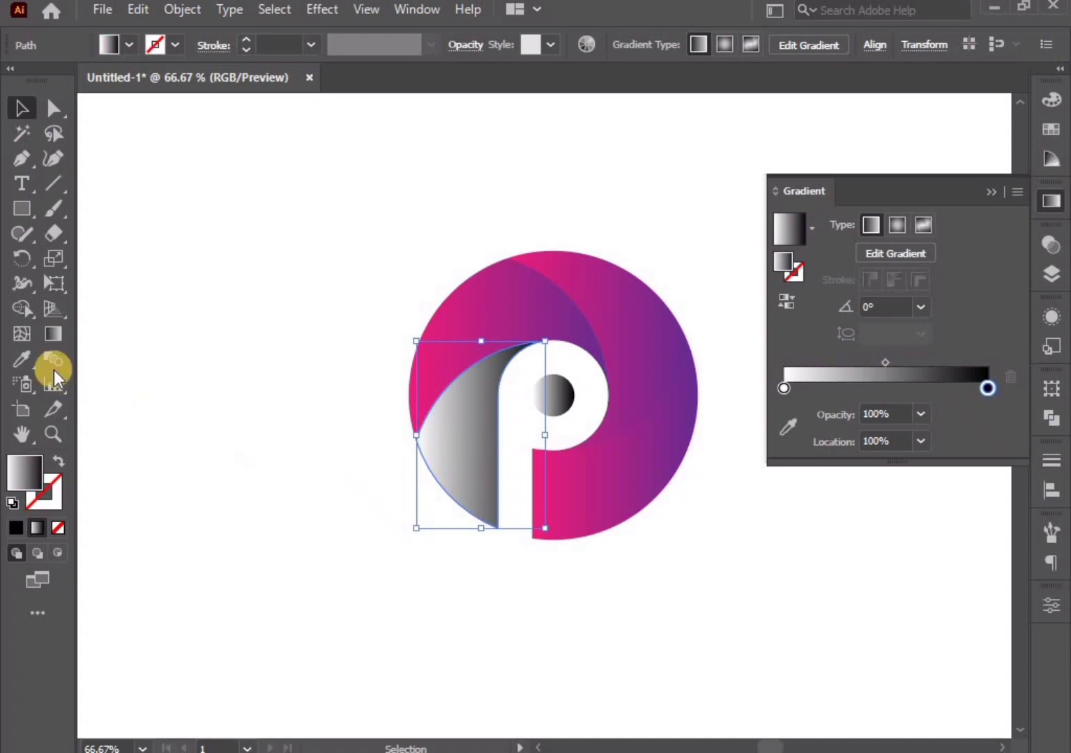
click(22, 359)
click(651, 476)
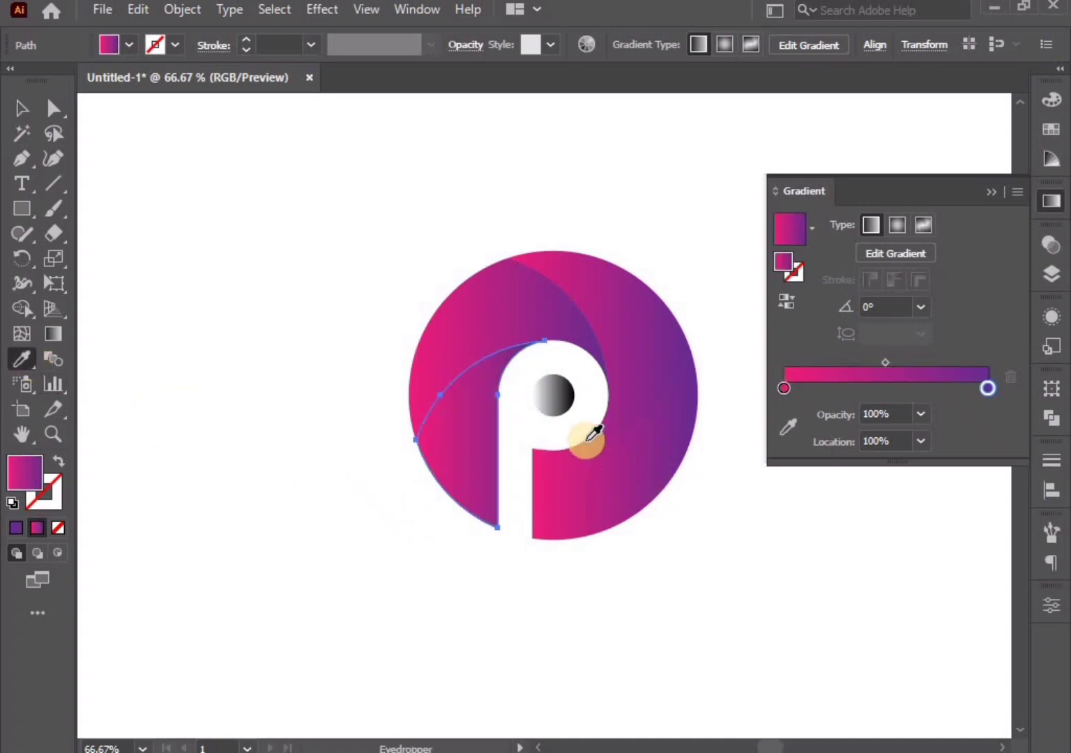
alt+click(555, 392)
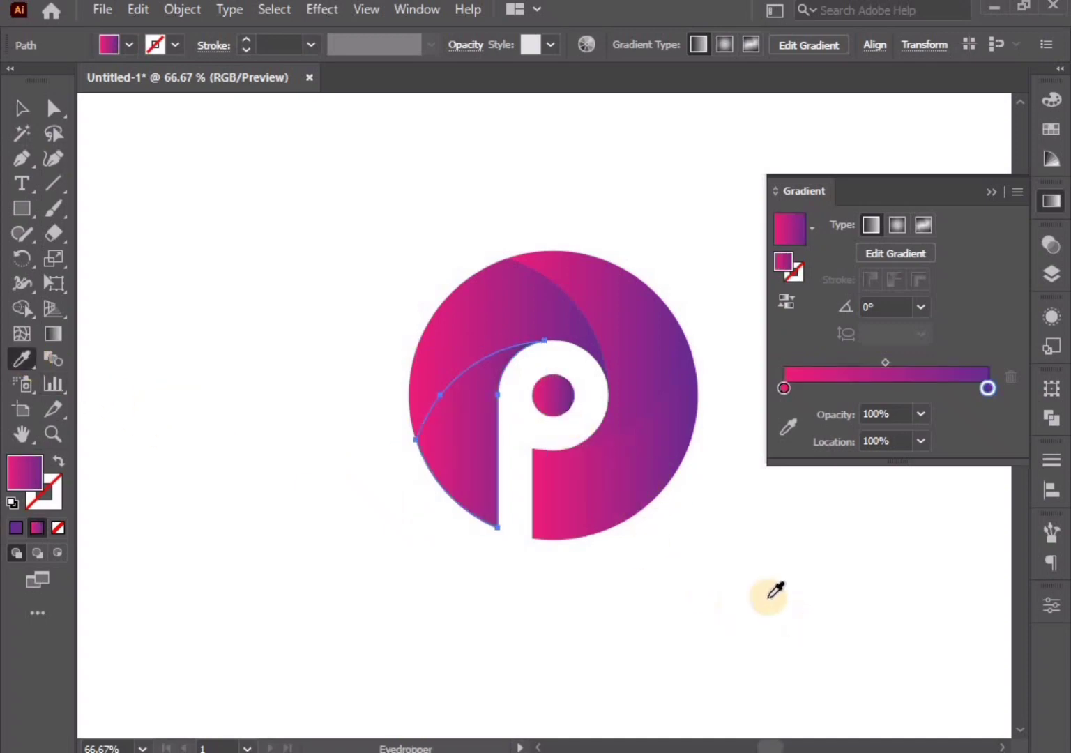
click(19, 108)
click(269, 309)
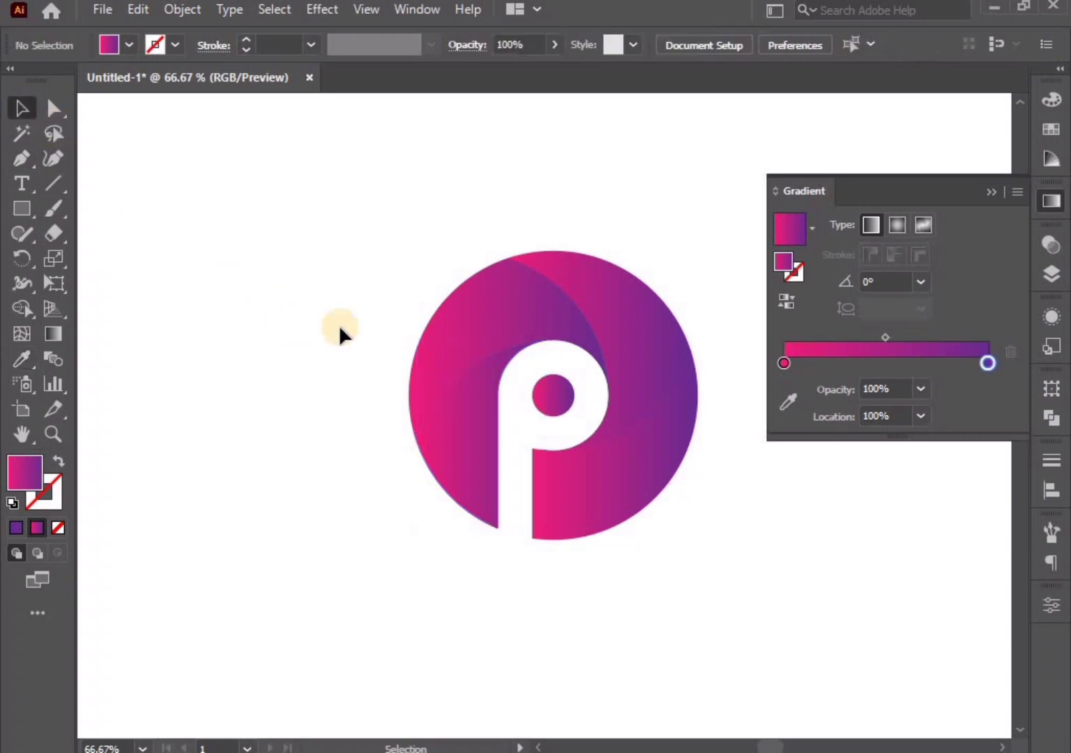
click(669, 433)
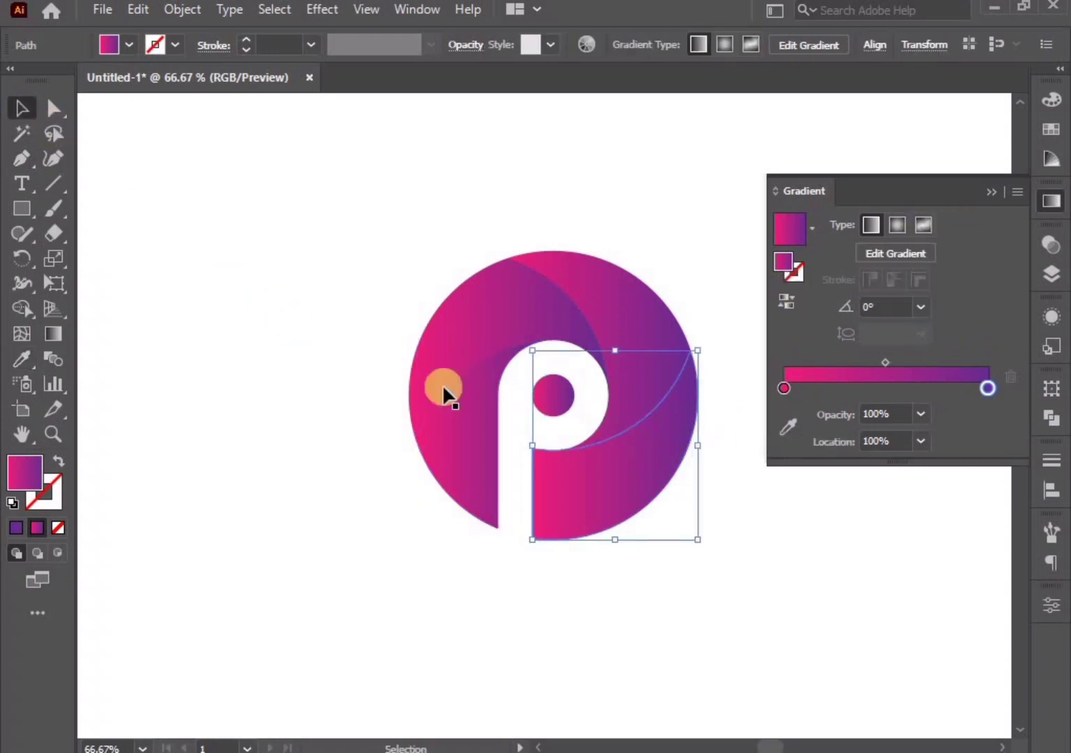
Redraw the gradient direction on the lower-right, upper-right and upper-left pieces.
key(g)
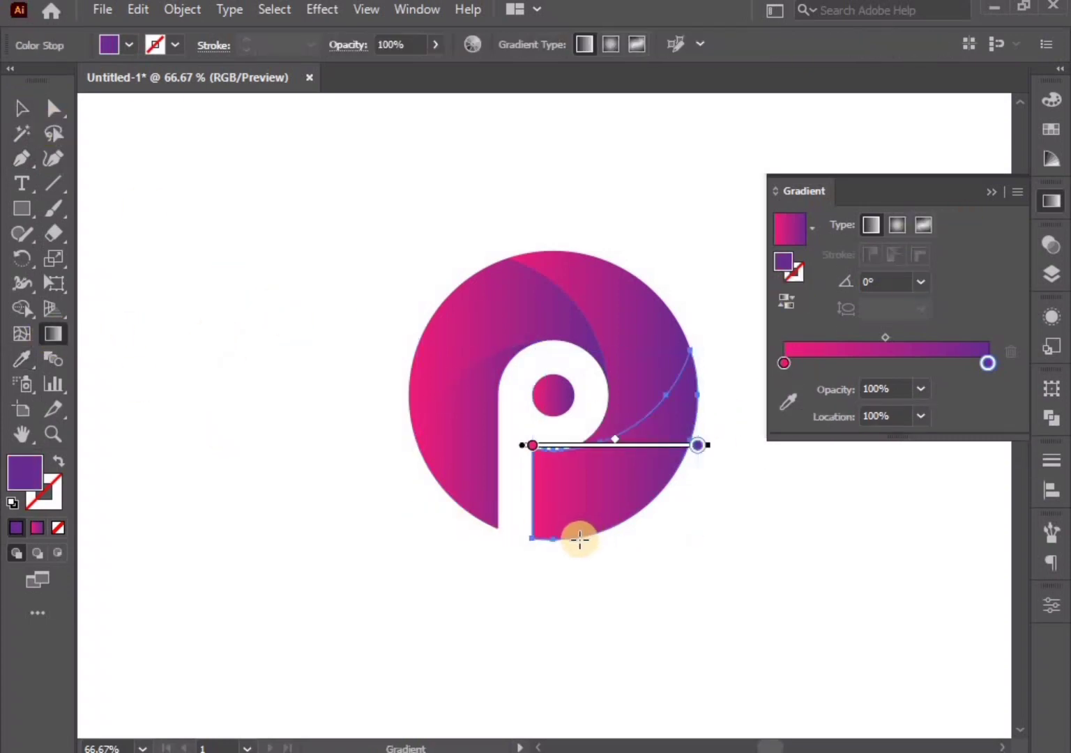
drag(580, 539, 637, 418)
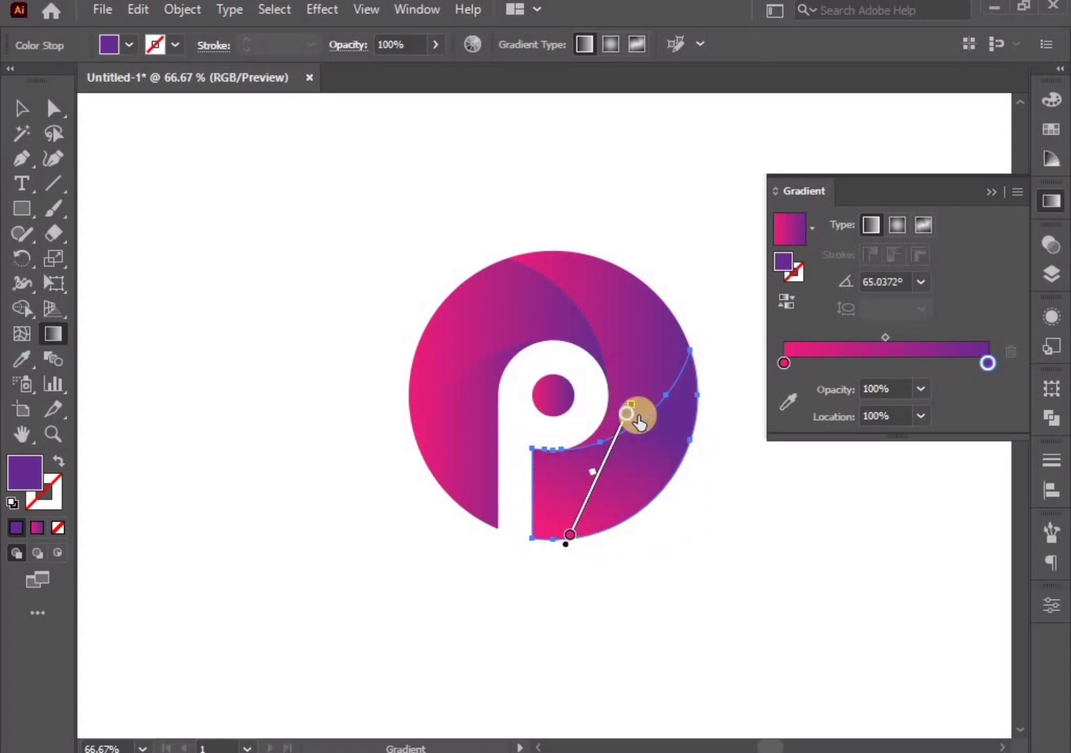
click(650, 339)
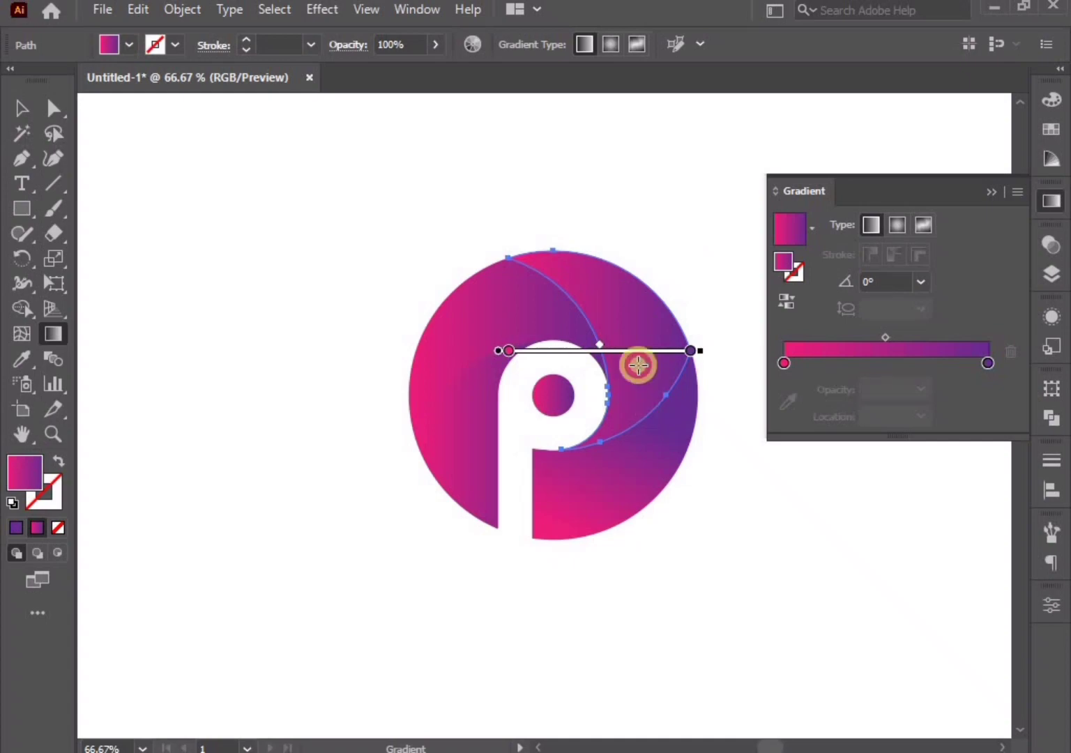
drag(648, 418, 526, 272)
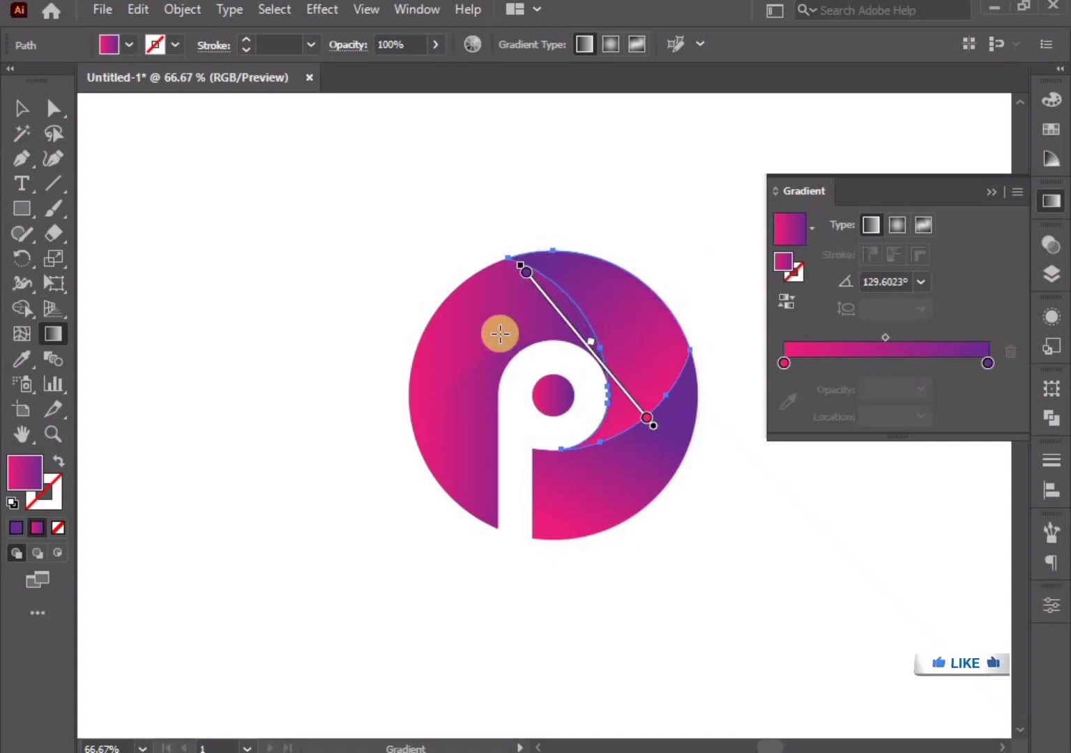
ctrl+click(476, 349)
mouse_move(558, 289)
mouse_down()
mouse_move(475, 344)
mouse_move(437, 426)
mouse_up()
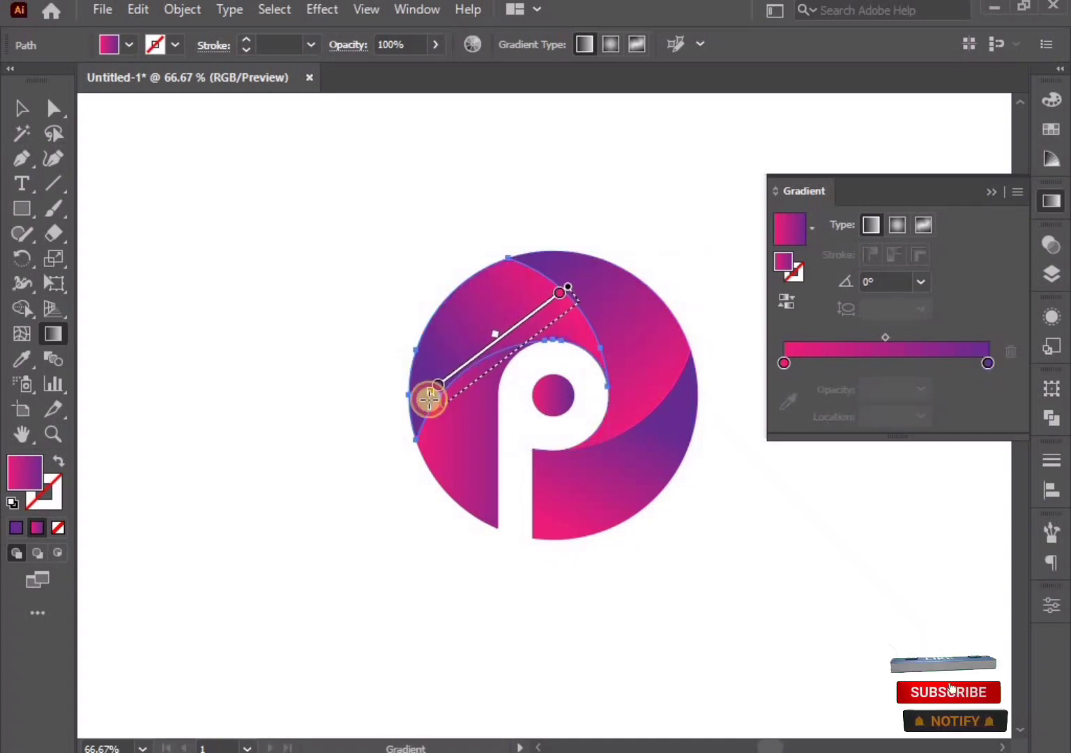
Angle the lower-left piece's gradient steeply downward and close the Gradient panel.
ctrl+click(479, 490)
drag(475, 363, 496, 516)
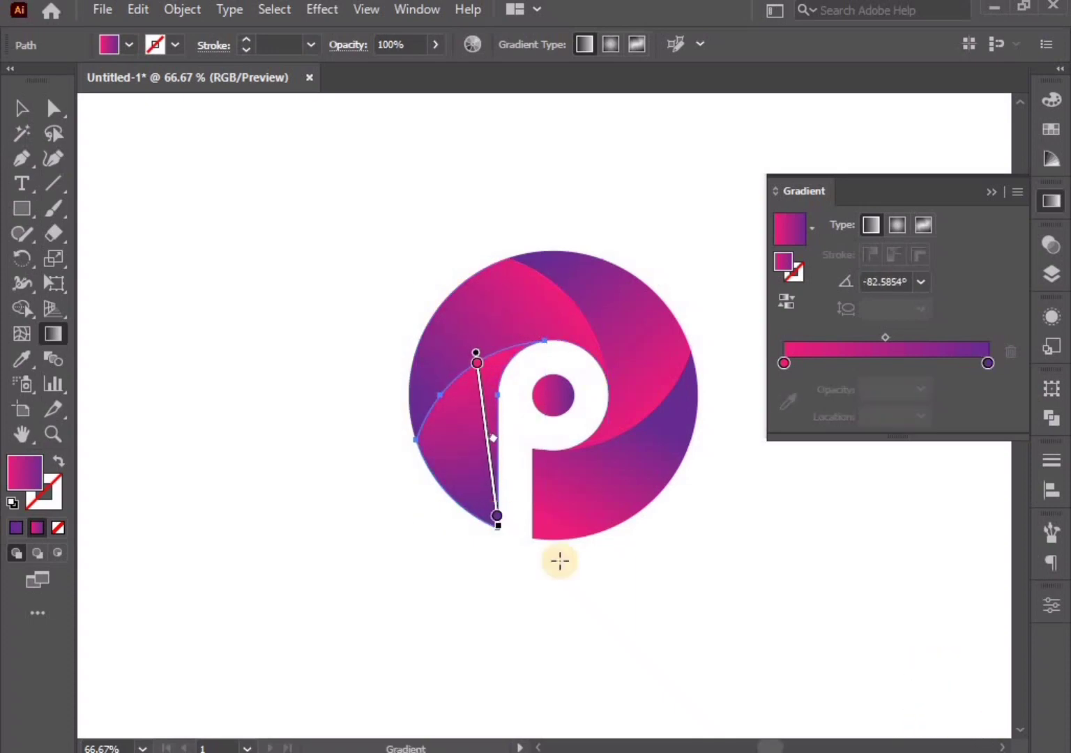
click(16, 115)
click(292, 259)
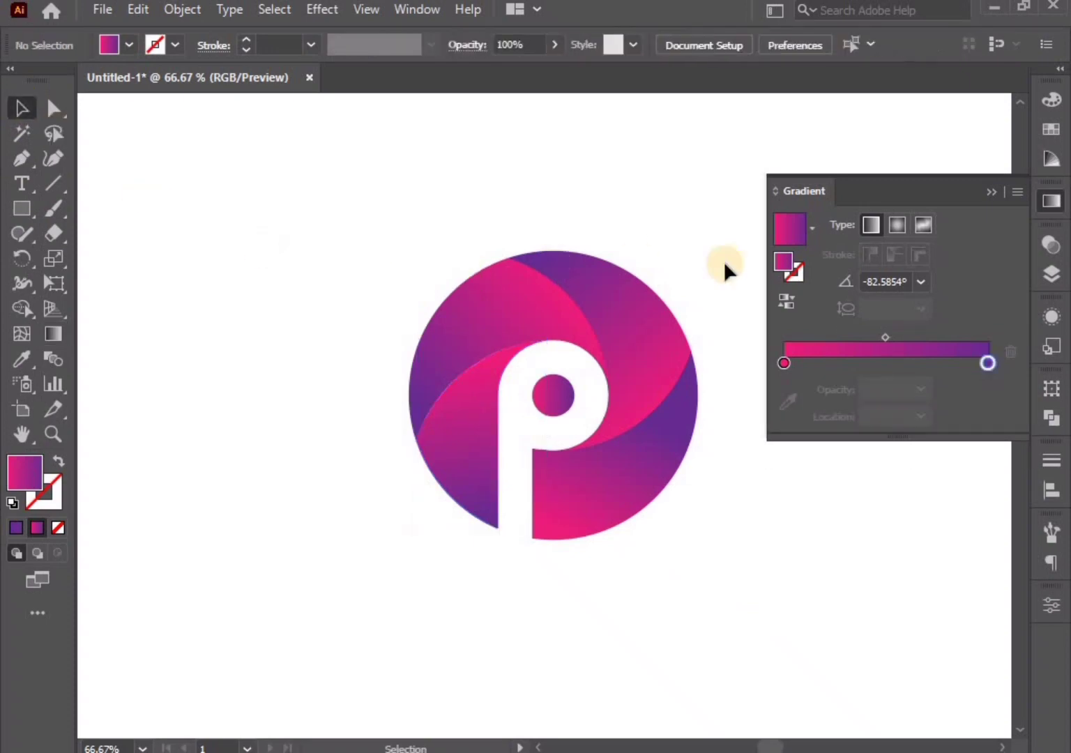
click(991, 197)
drag(335, 232, 629, 501)
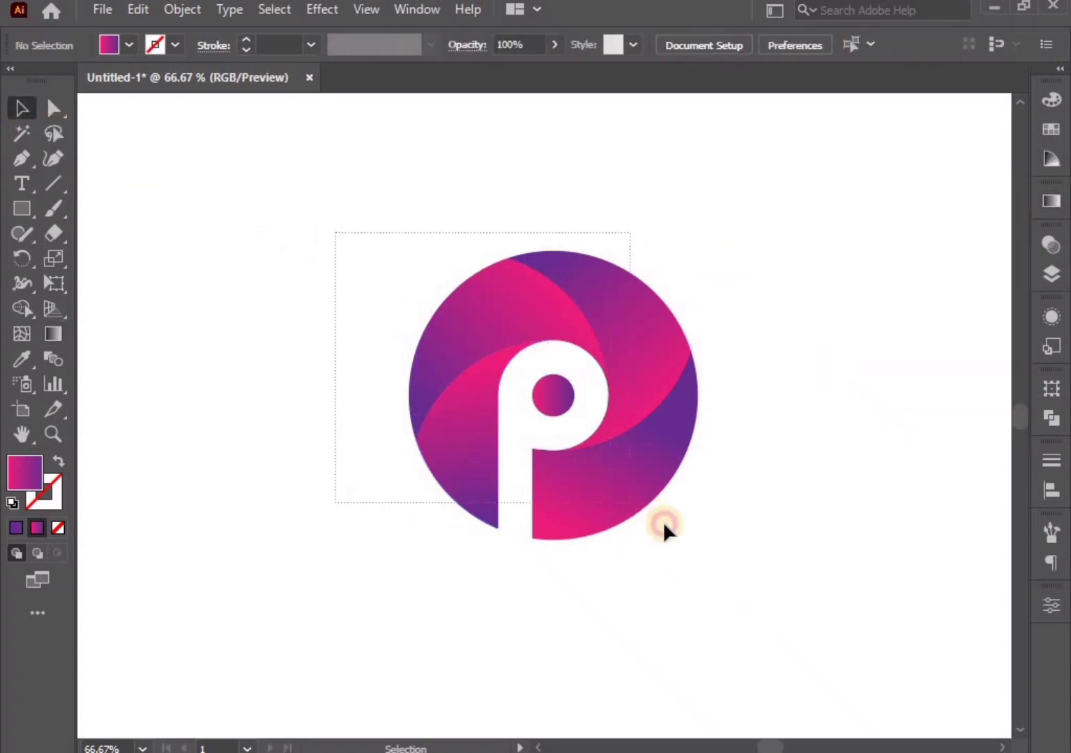
Group the selected logo pieces, align them horizontally and vertically centred, then deselect.
right_click(618, 493)
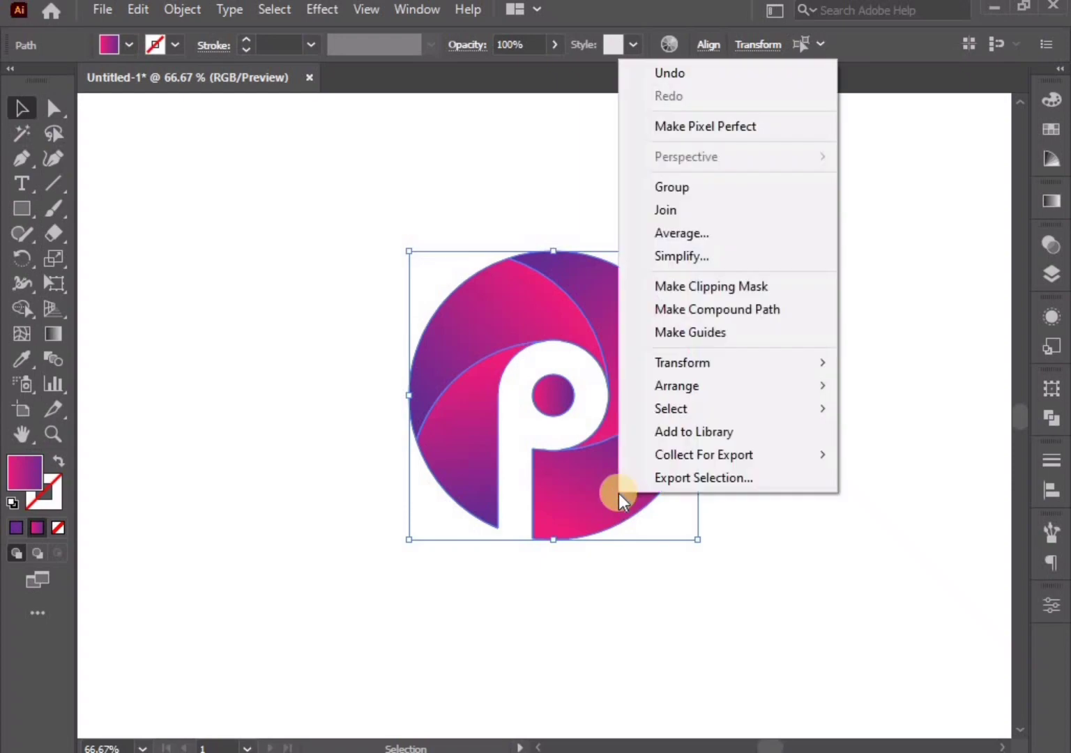
click(679, 187)
click(706, 48)
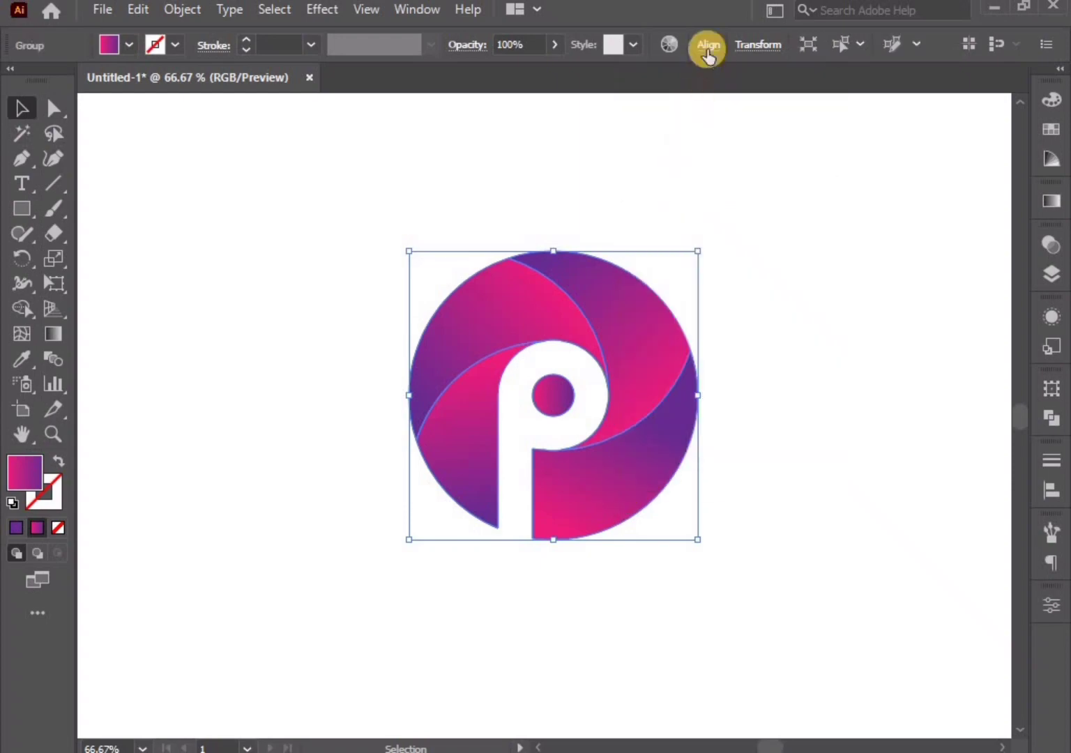
click(535, 103)
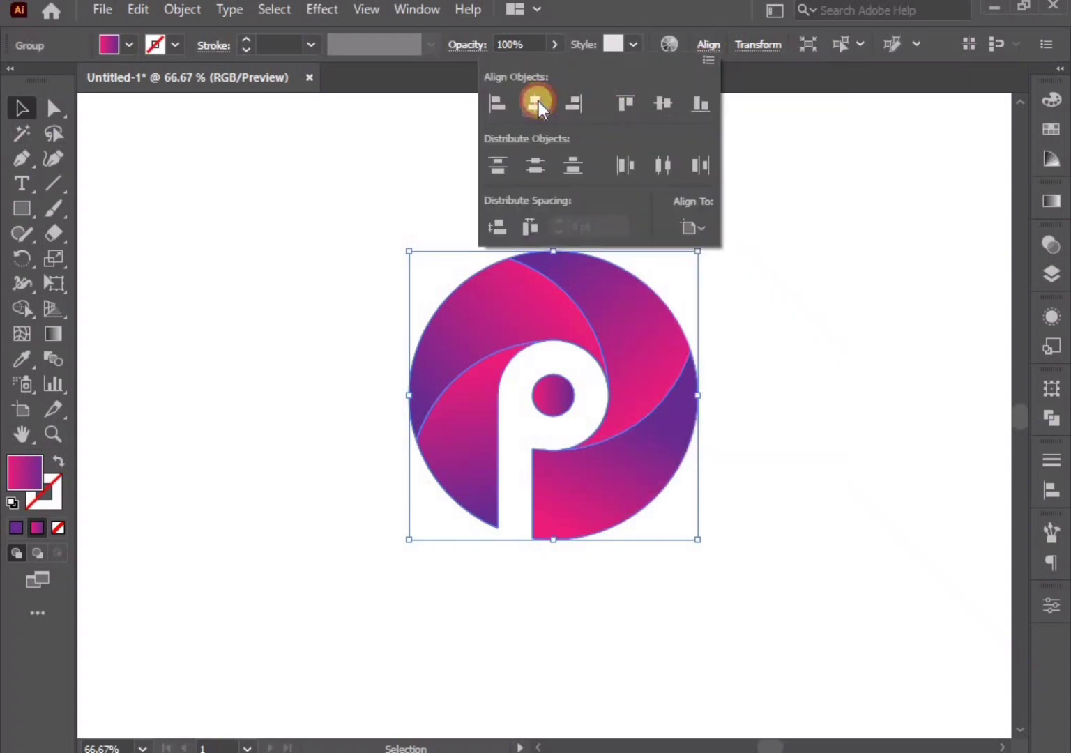
click(664, 106)
click(729, 474)
click(748, 581)
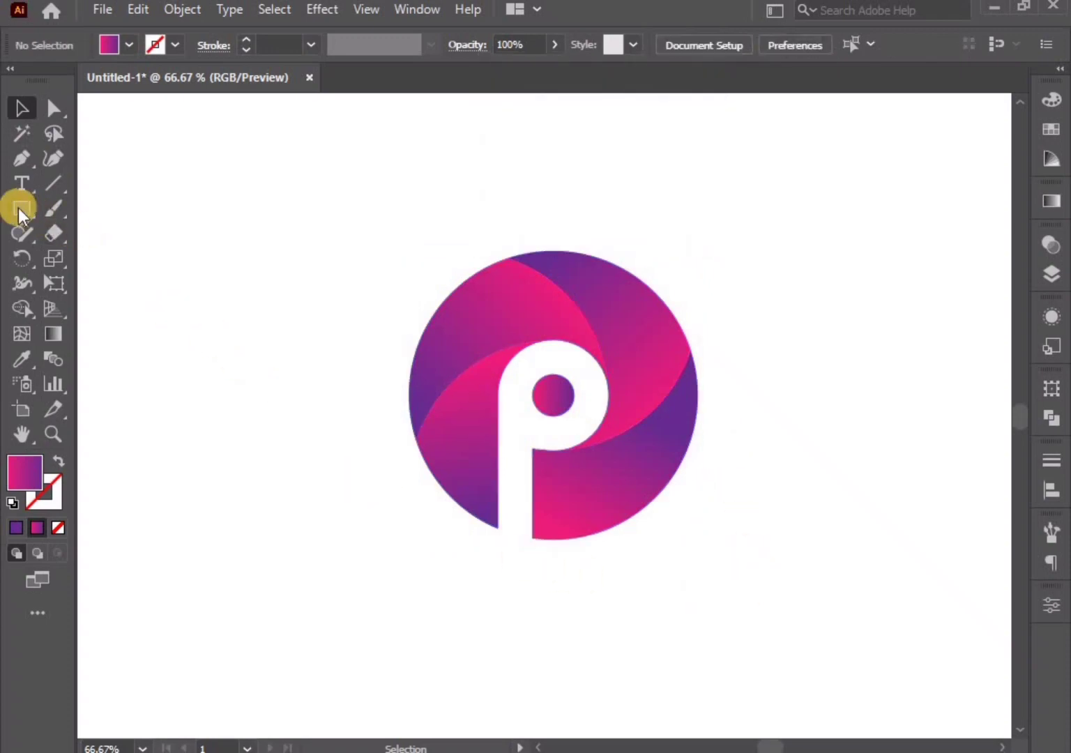
Draw a thin ellipse just below the logo with the Ellipse tool.
drag(18, 208, 151, 351)
key(l)
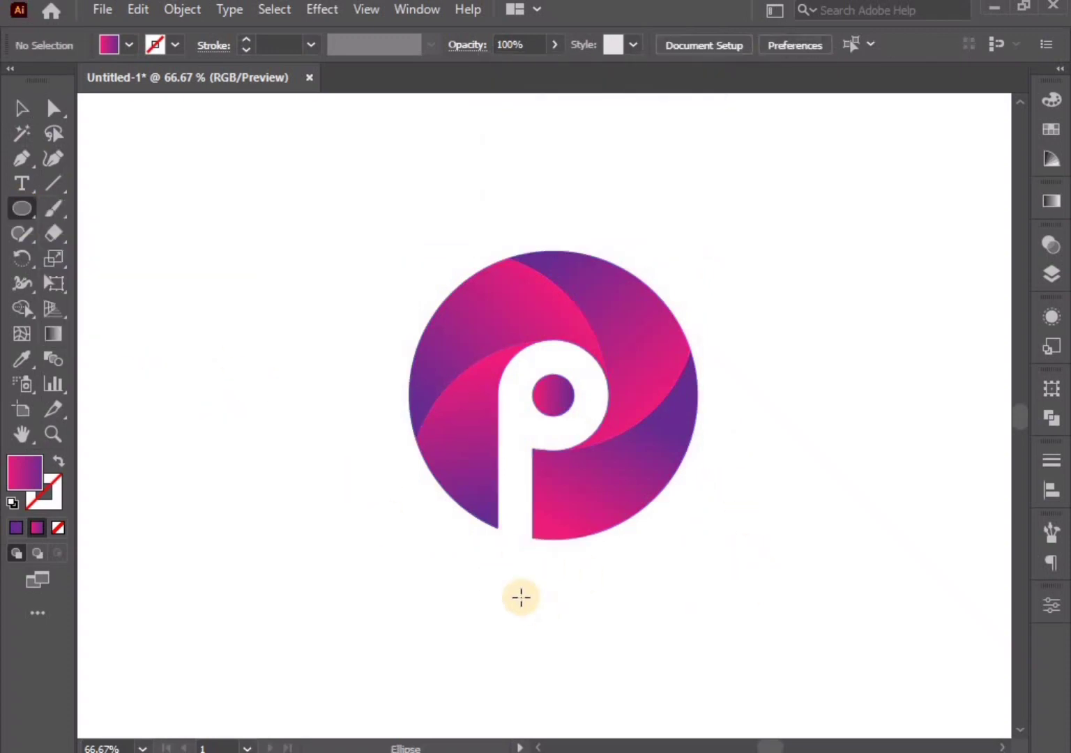
mouse_move(507, 555)
mouse_down()
mouse_move(631, 589)
mouse_move(654, 571)
mouse_up()
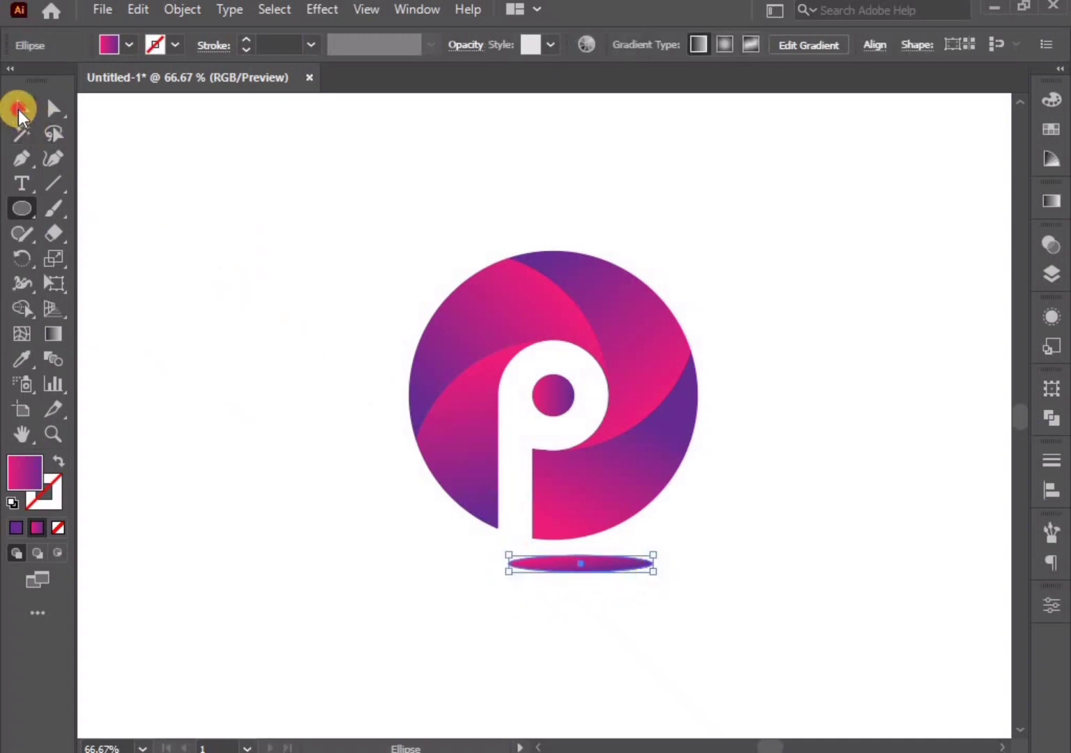
click(18, 107)
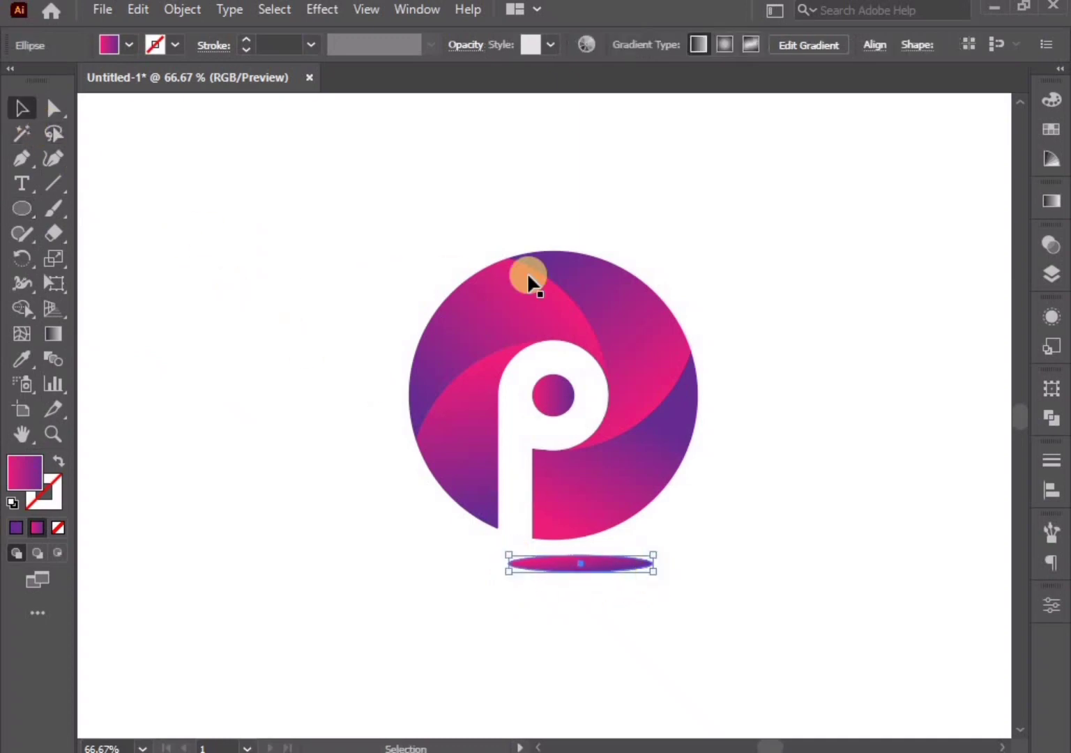
Give the ellipse a reversed radial White, Black gradient with the white stop at 60% opacity.
click(1042, 203)
click(813, 225)
click(757, 266)
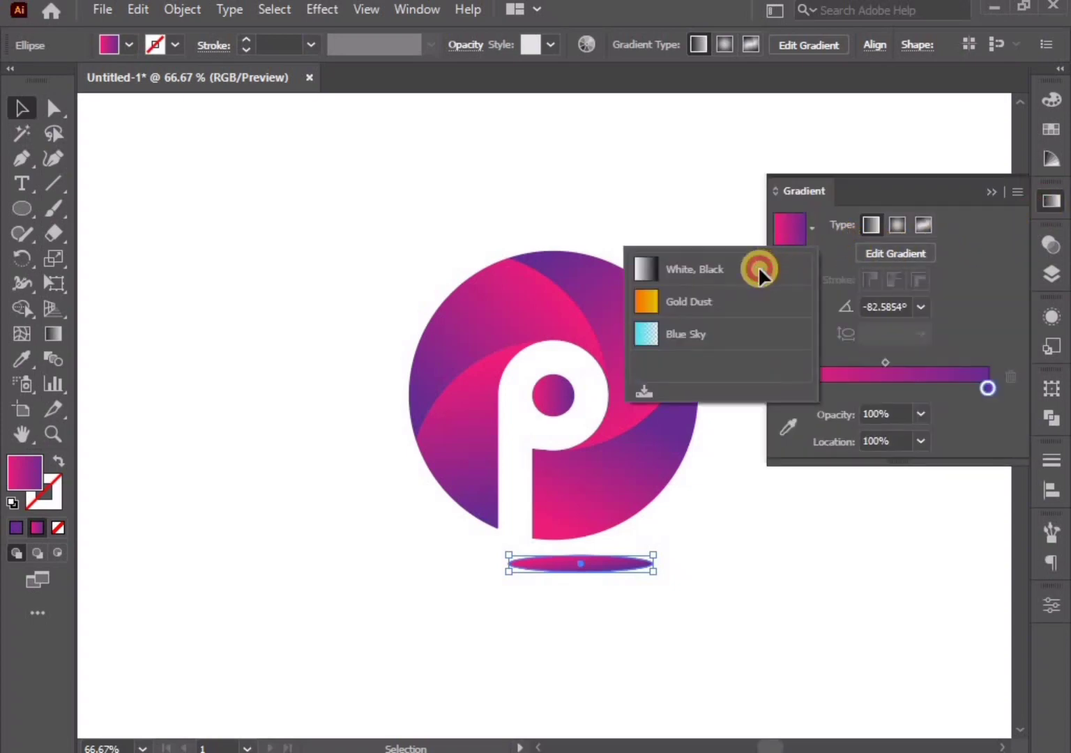
click(897, 224)
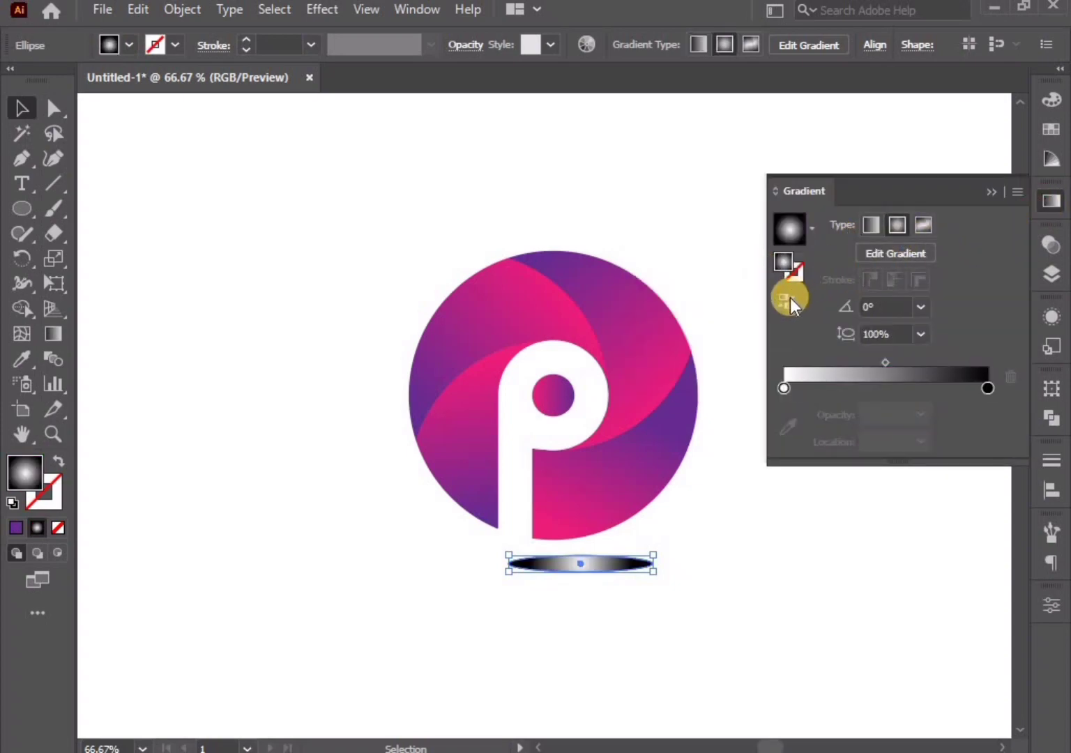
click(786, 301)
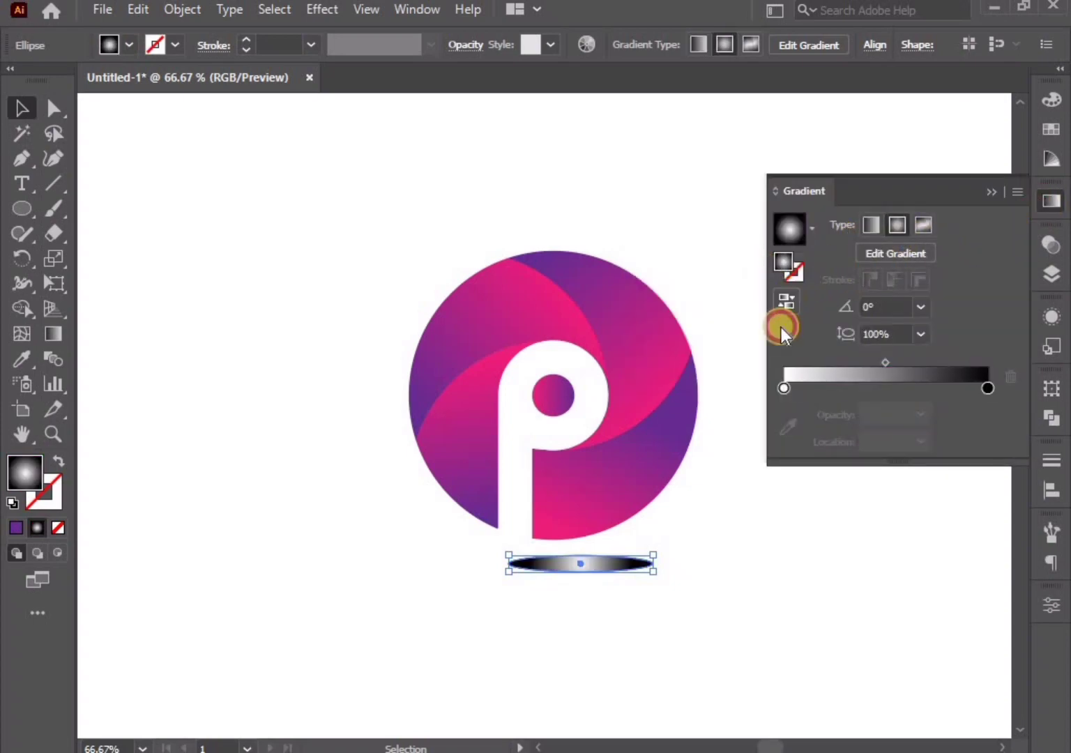
click(987, 389)
click(927, 417)
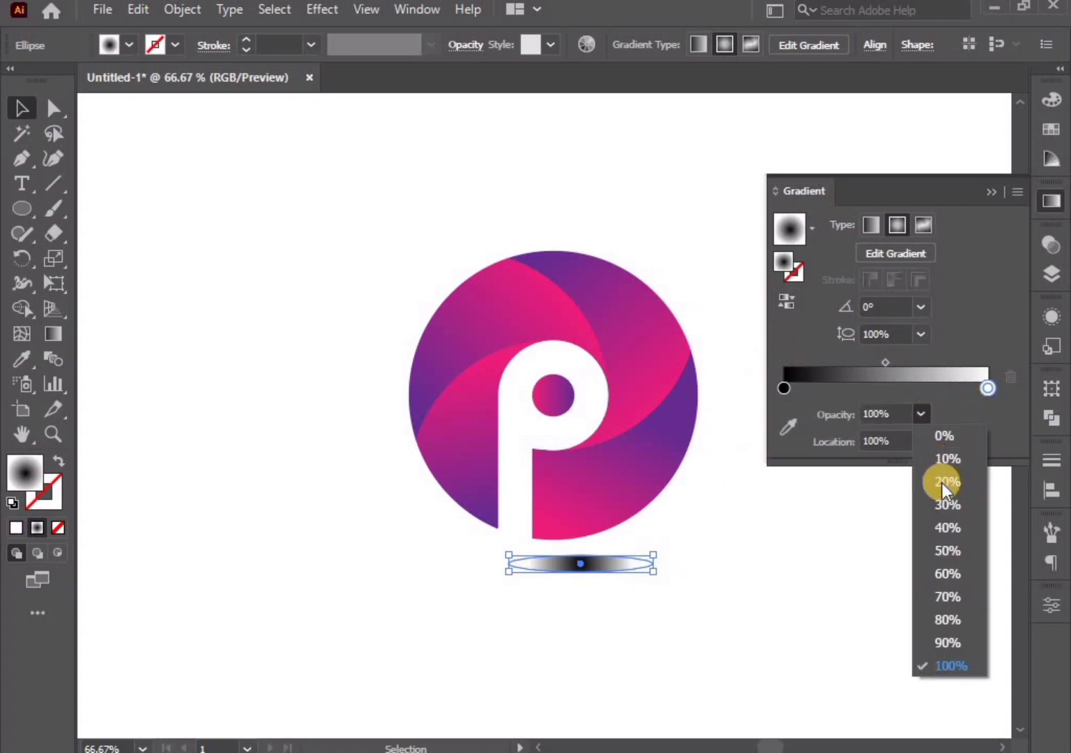
click(946, 574)
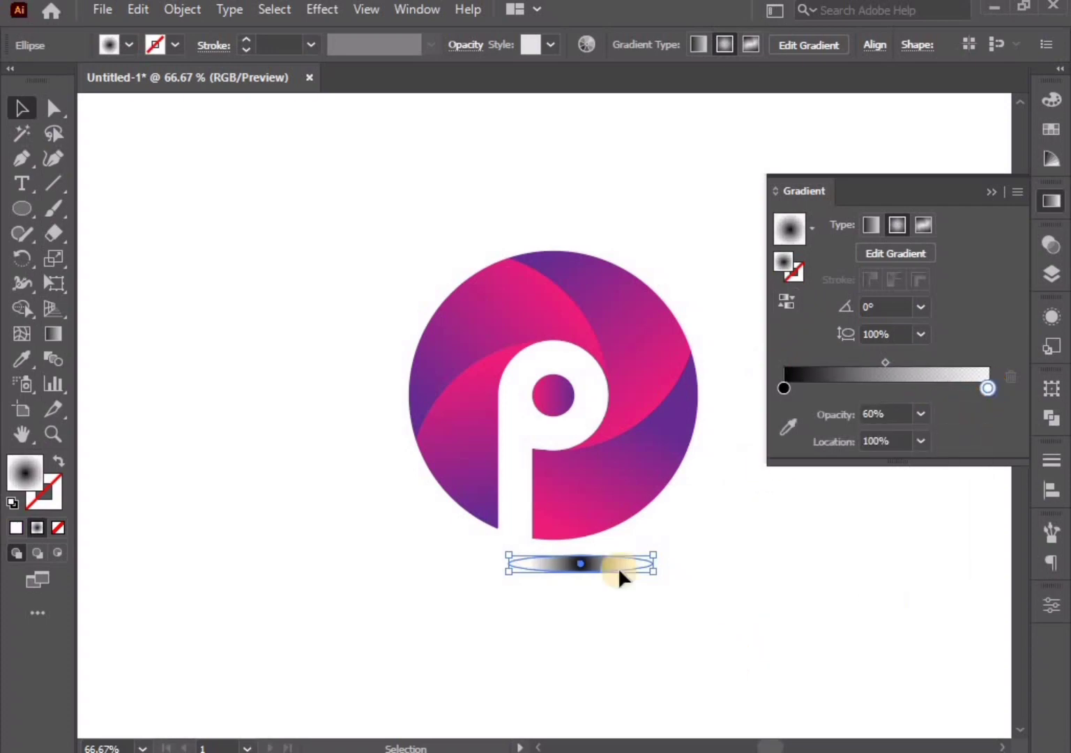
click(321, 9)
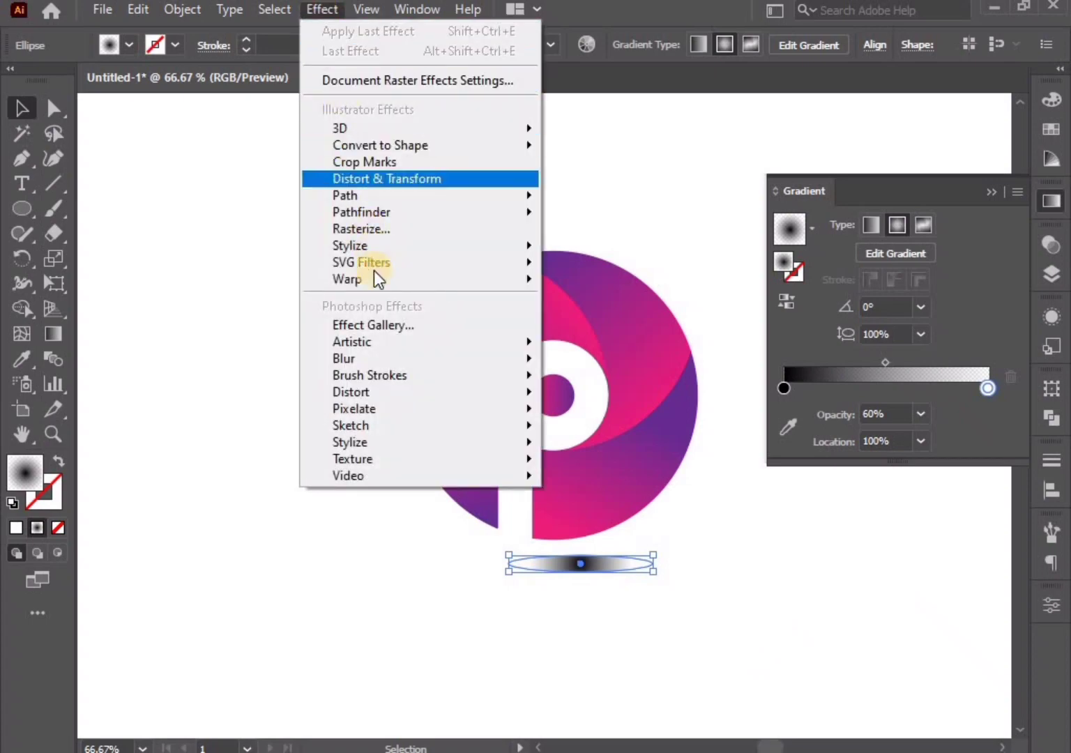
mouse_move(418, 358)
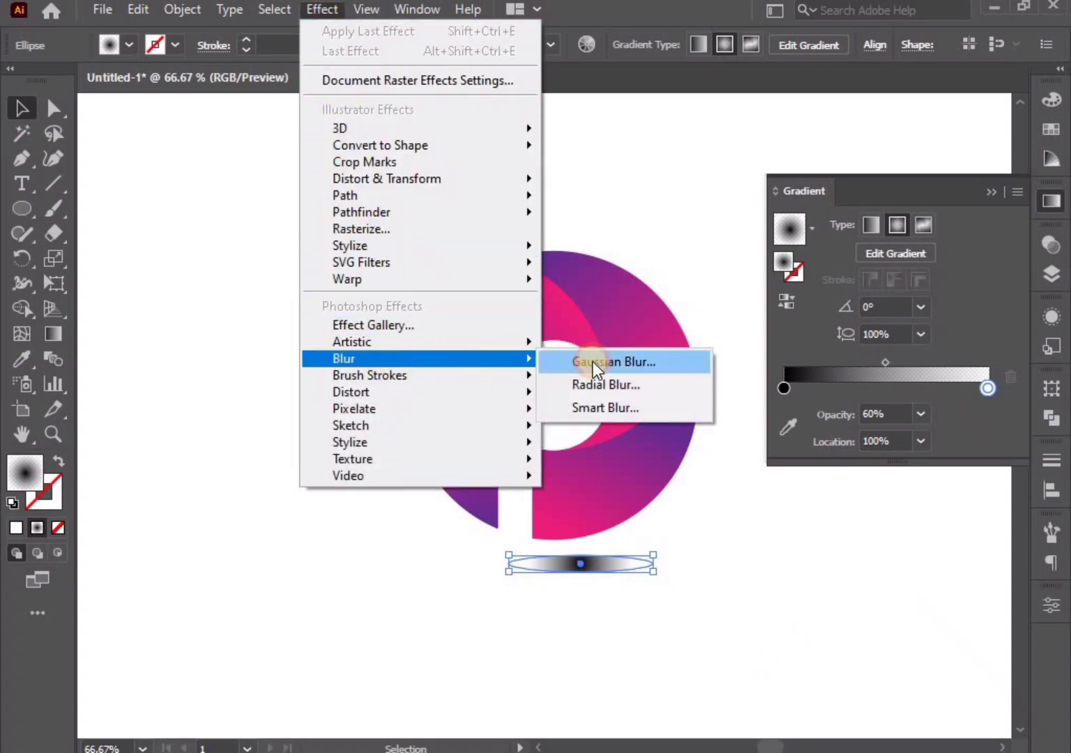
Apply a 3-pixel Gaussian Blur to the ellipse, then collapse the Gradient panel and deselect.
click(592, 361)
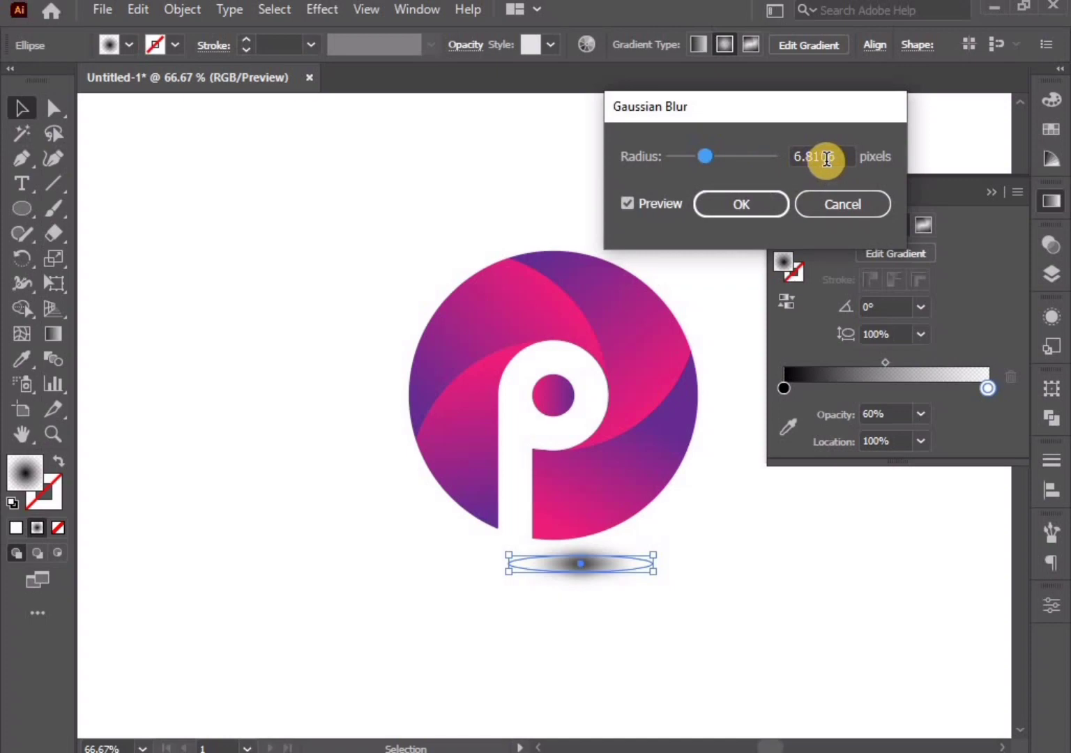
text(3)
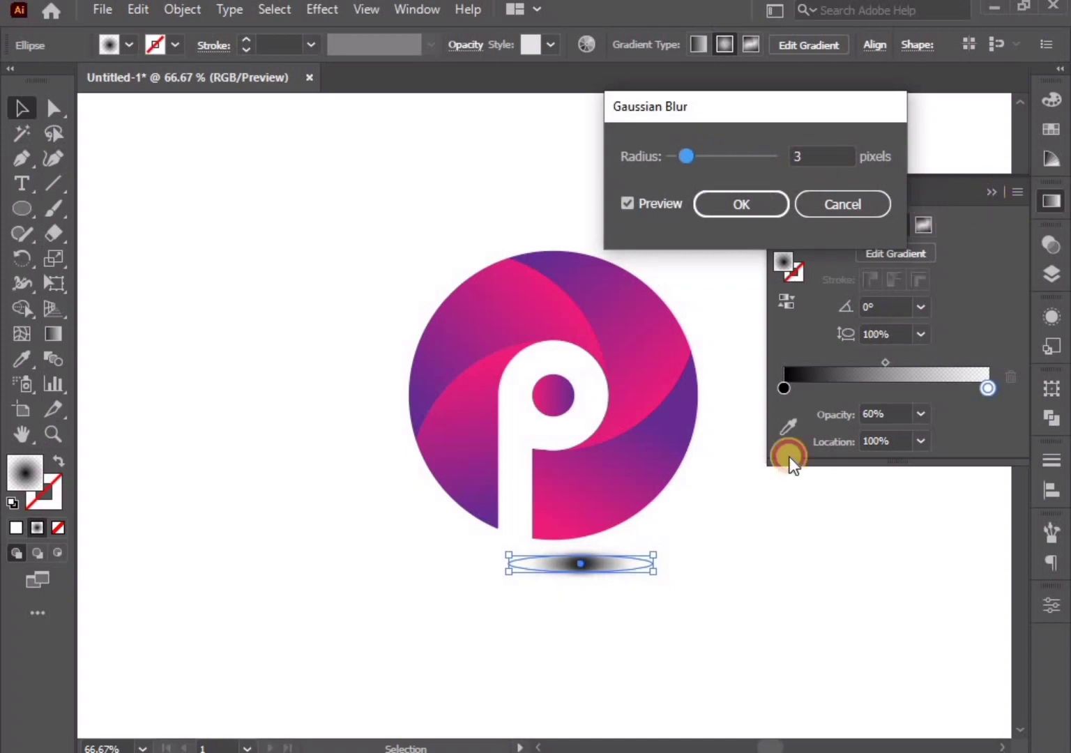
key(Return)
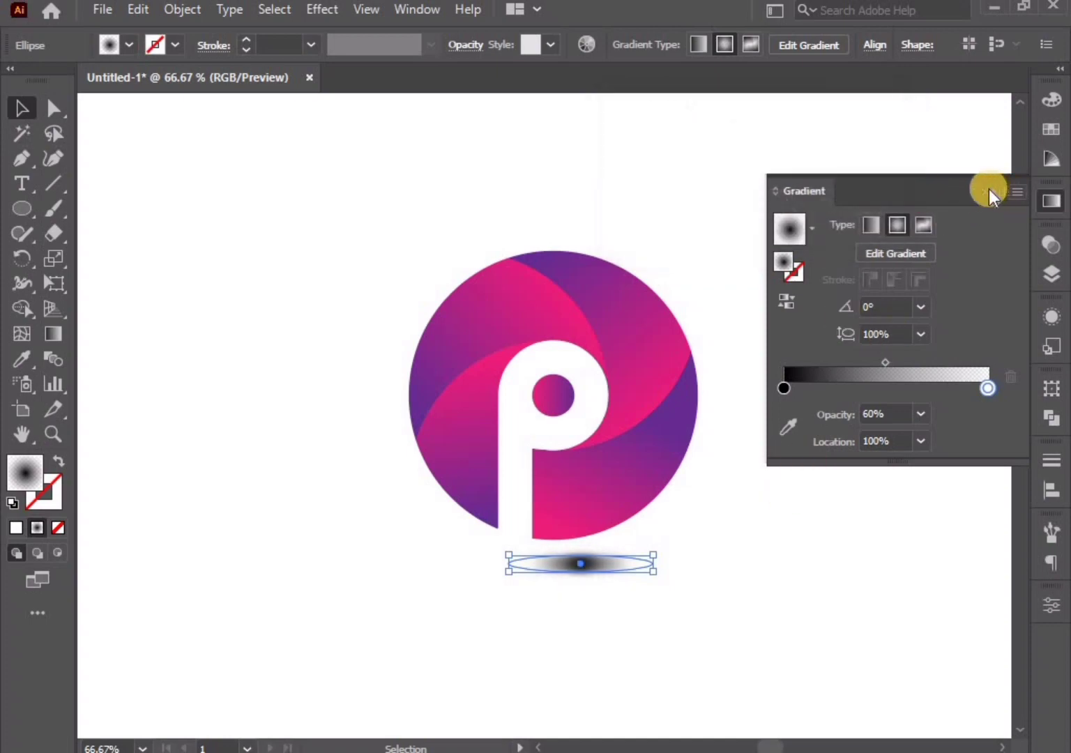
click(991, 191)
click(536, 585)
scroll(535, 585, up, 2)
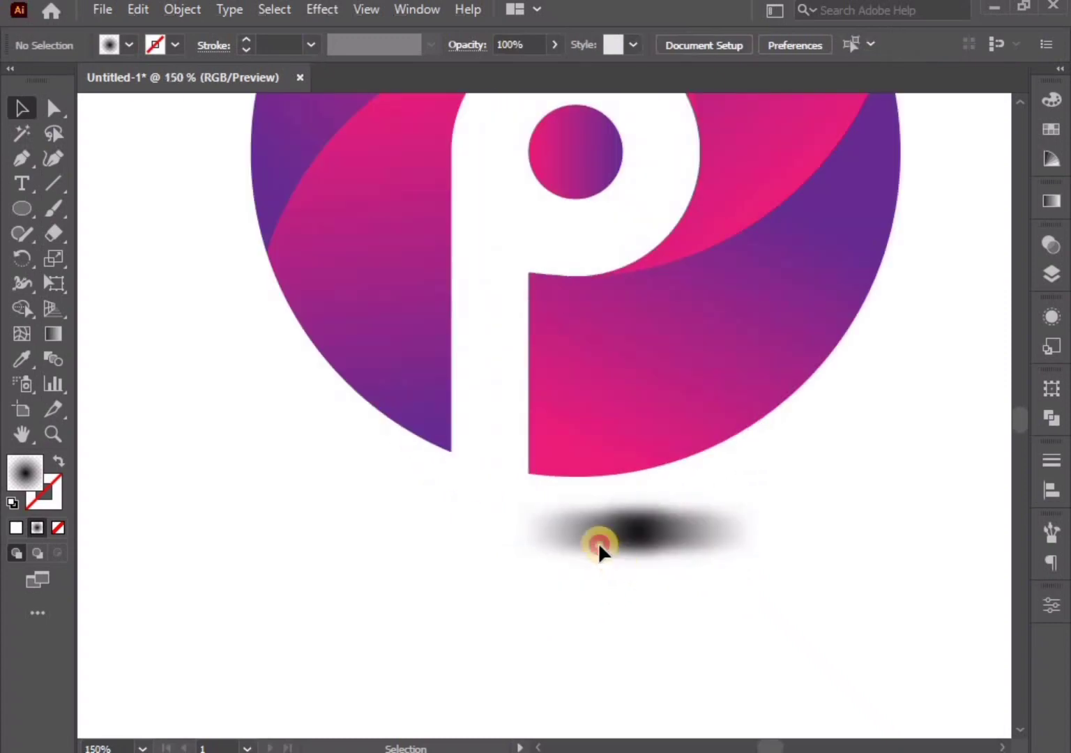
Move the shadow up to the logo's bottom and send it to the back.
mouse_move(598, 543)
mouse_down()
mouse_move(547, 506)
mouse_move(556, 516)
mouse_up()
right_click(555, 509)
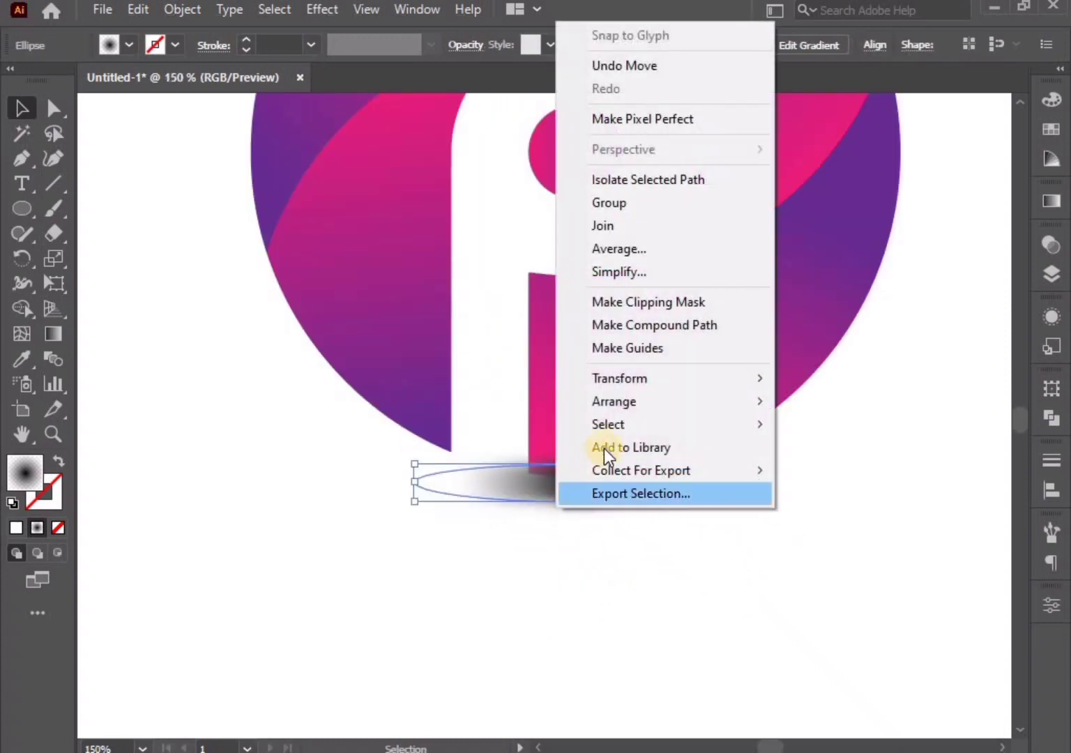
mouse_move(615, 402)
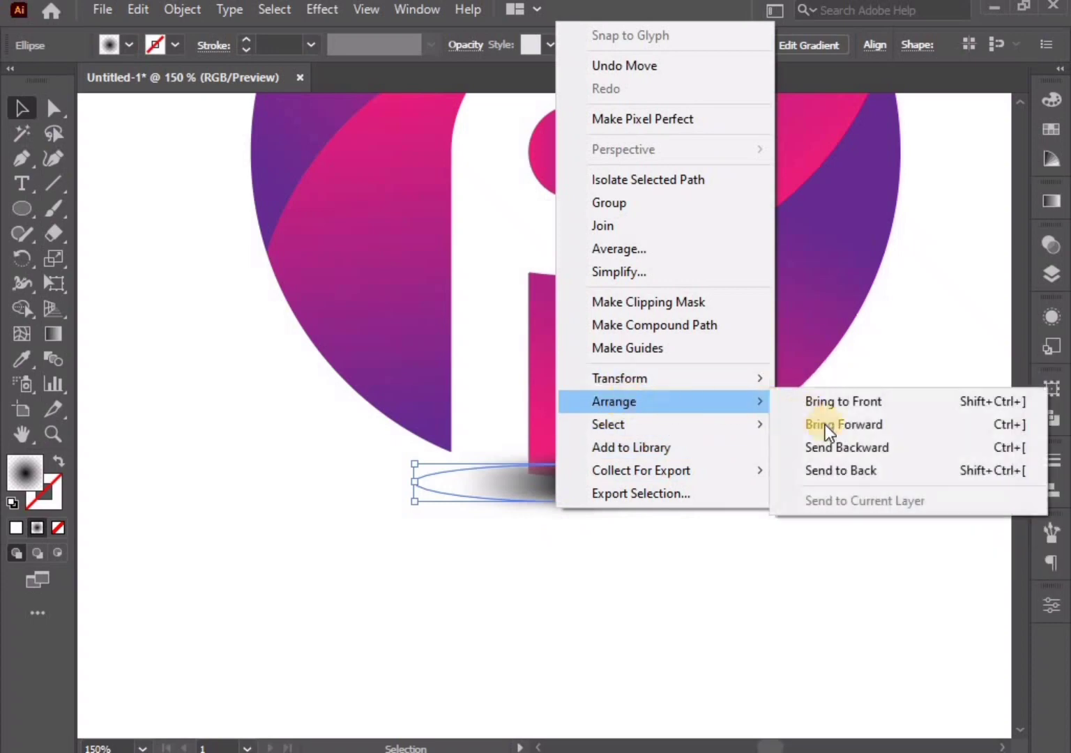
click(792, 471)
click(775, 617)
Flatten the shadow by raising its bottom edge, nudge it under the circle, and zoom out.
click(582, 502)
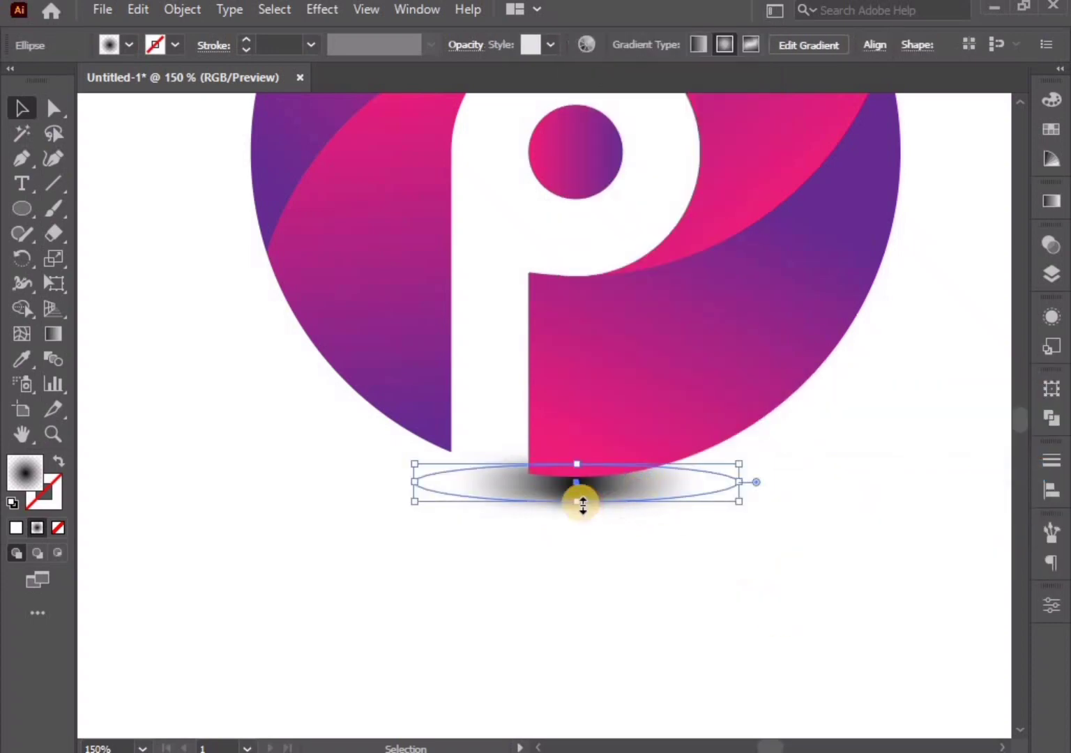
mouse_move(581, 496)
mouse_down()
mouse_move(579, 486)
mouse_move(582, 498)
mouse_move(619, 491)
mouse_up()
click(607, 502)
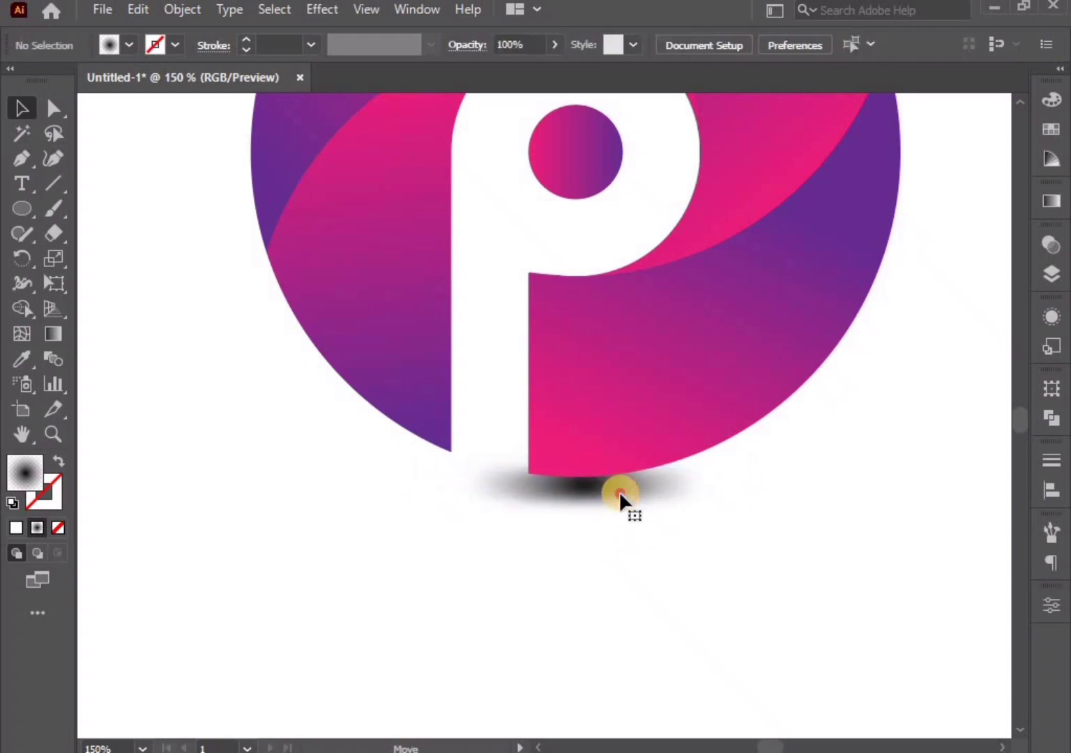
click(580, 575)
scroll(579, 575, down, 1)
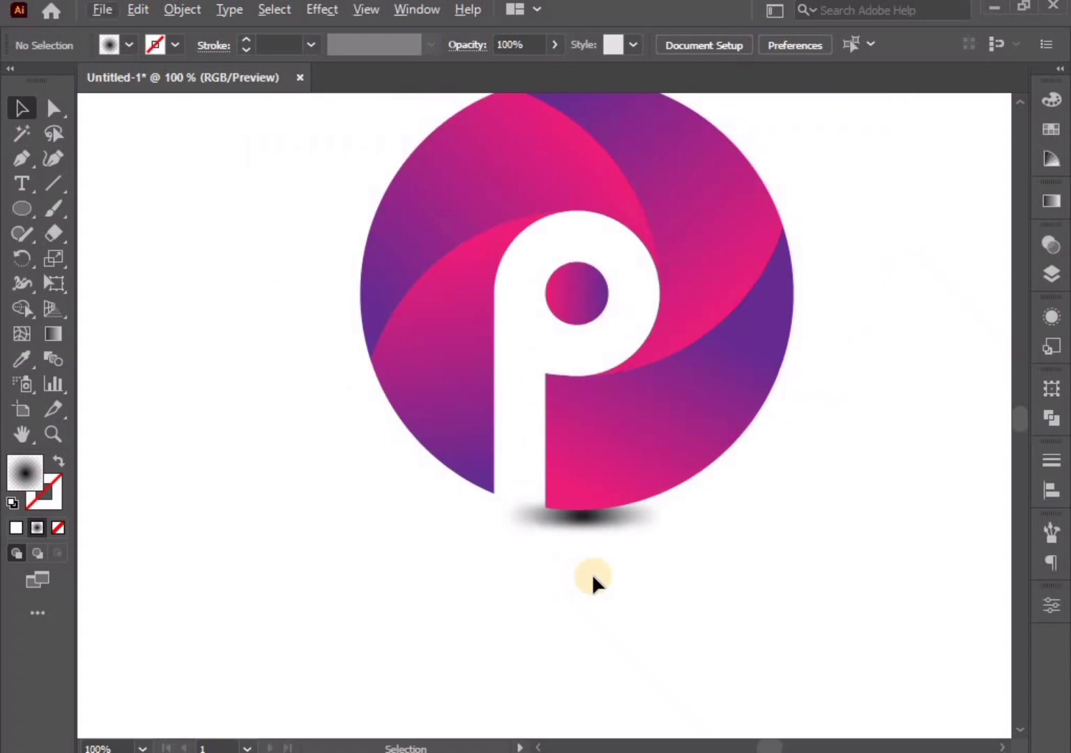
scroll(591, 573, down, 1)
drag(646, 578, 635, 580)
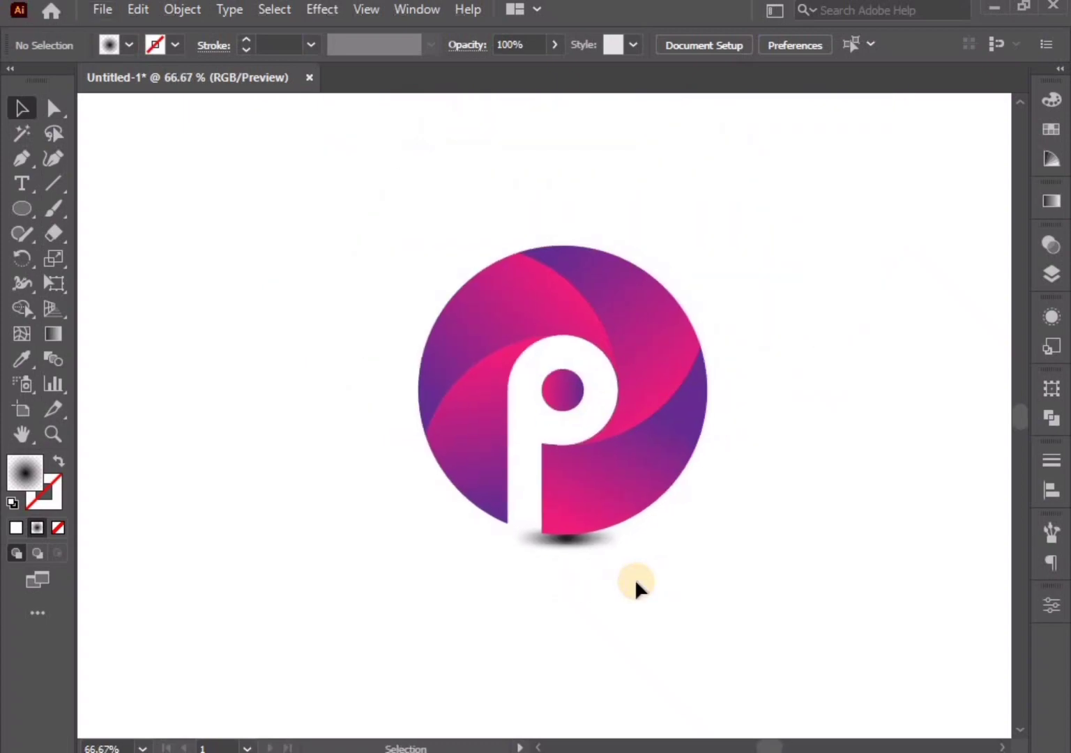